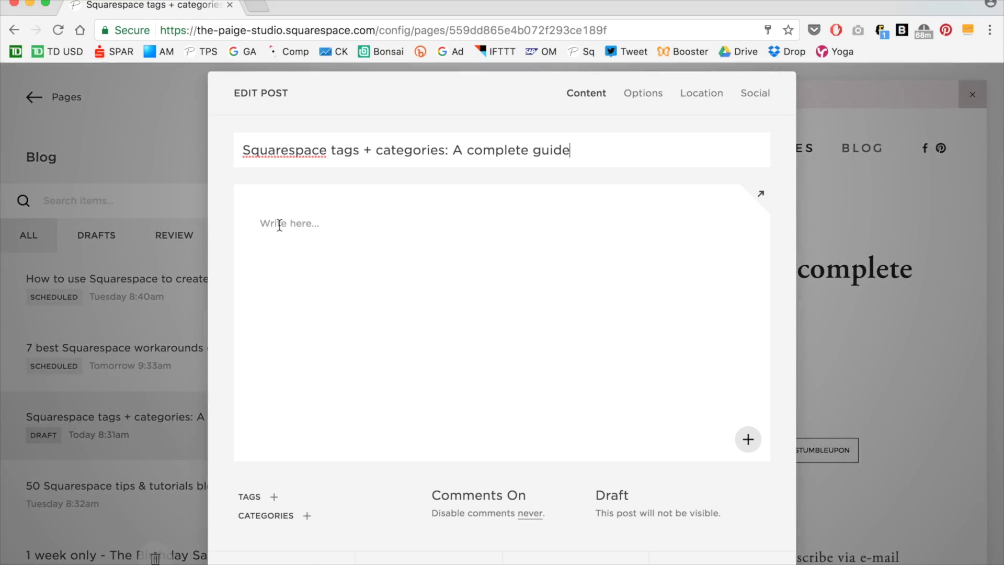
Assign the existing Squarespace category to the blog post
left_click(280, 224)
left_click(309, 515)
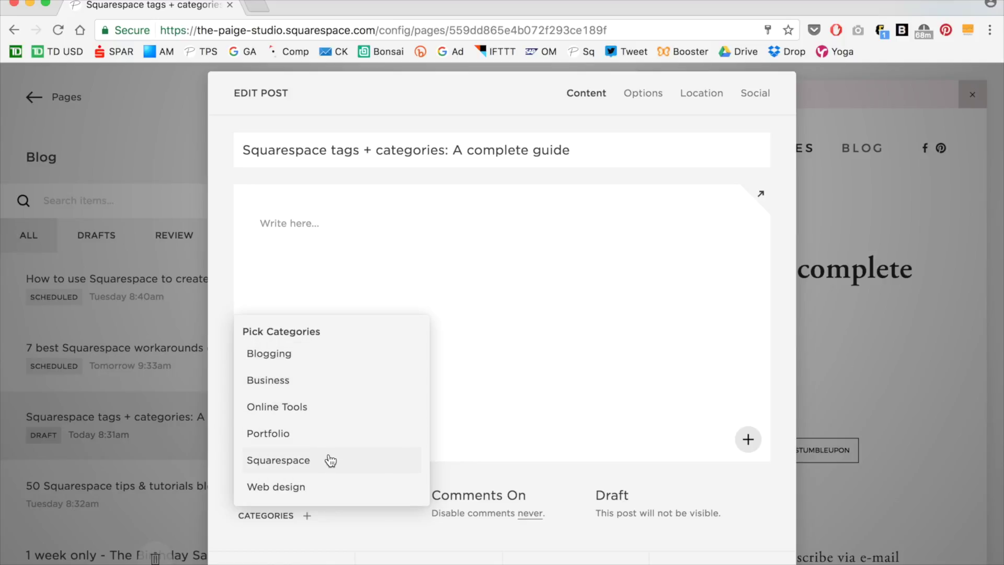
scroll(331, 460, "down", 1)
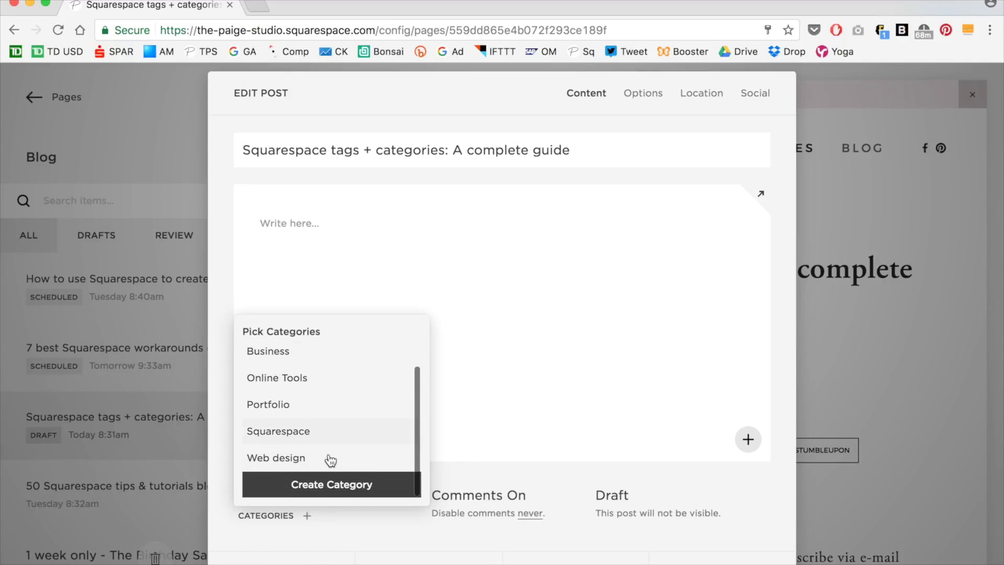
left_click(277, 431)
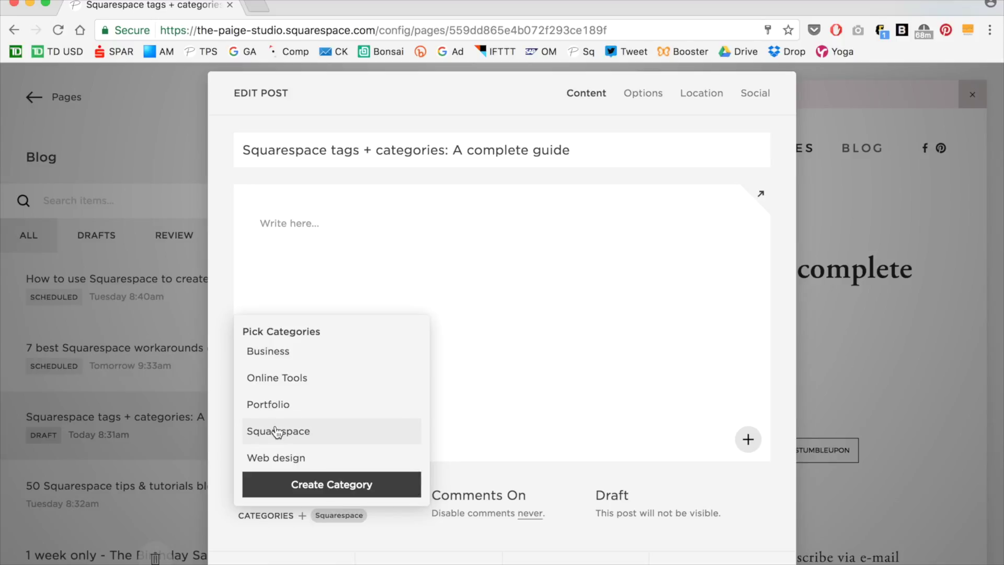
left_click(280, 480)
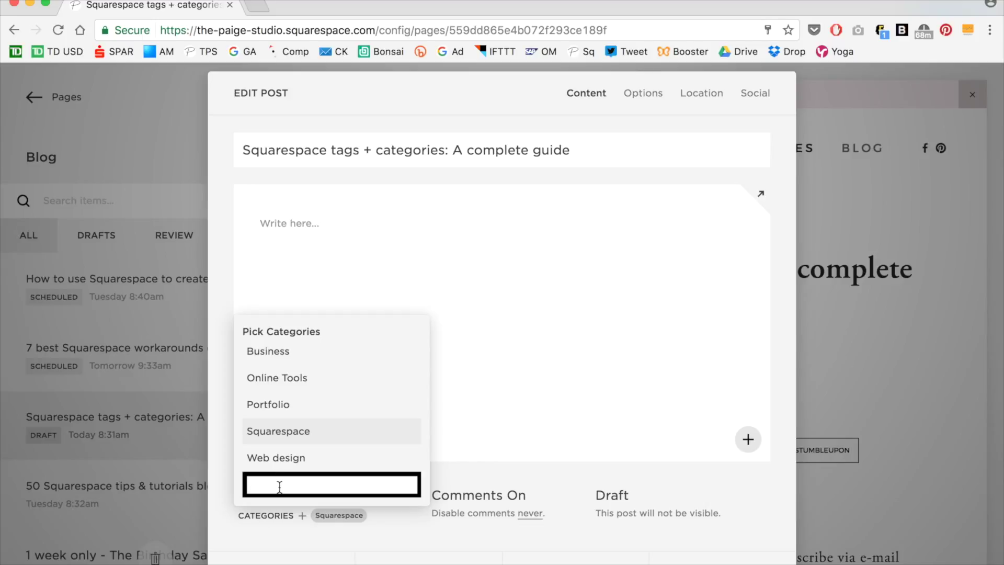
left_click(218, 444)
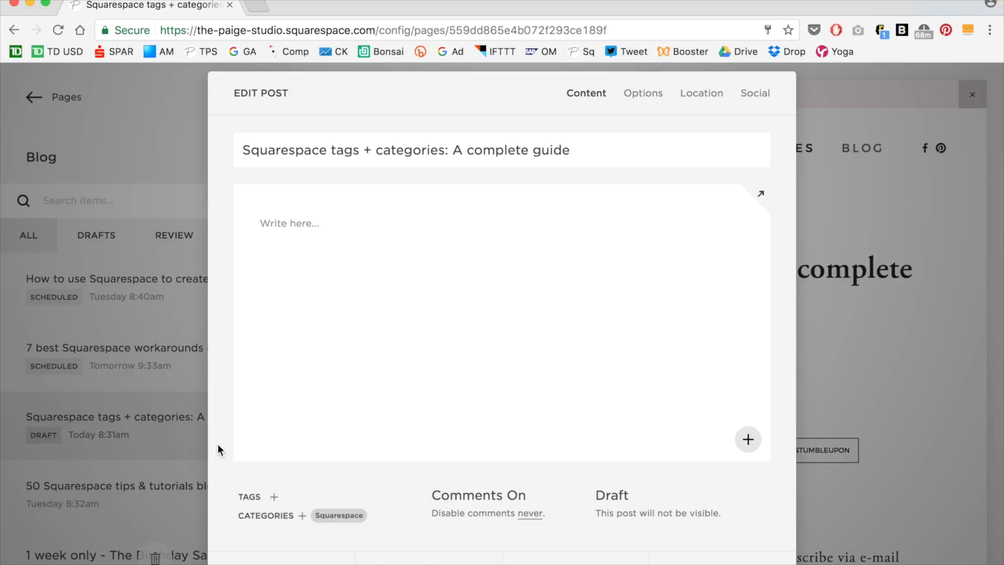
Add the tag "tags" to the blog post and close the post editor
left_click(275, 498)
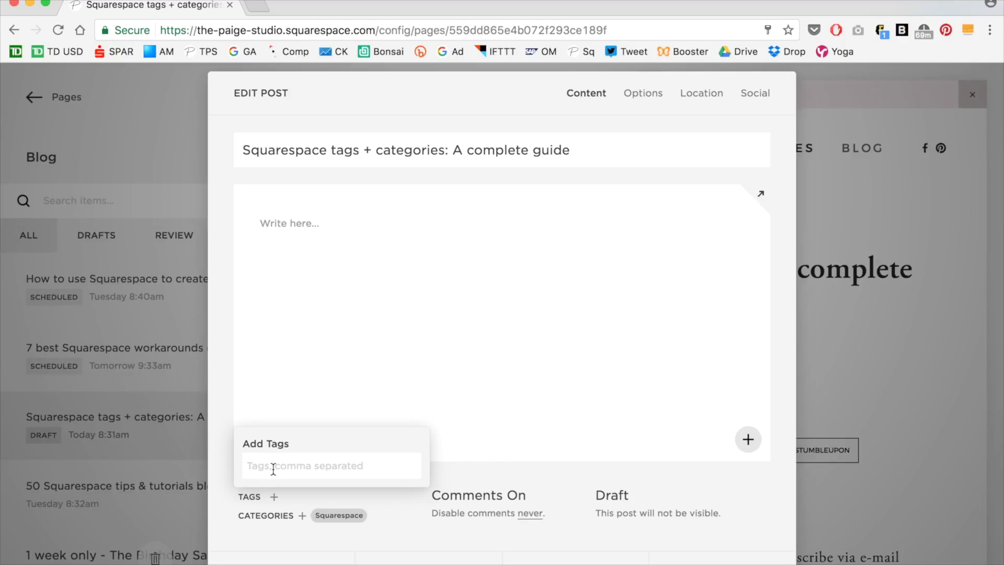
type("tags")
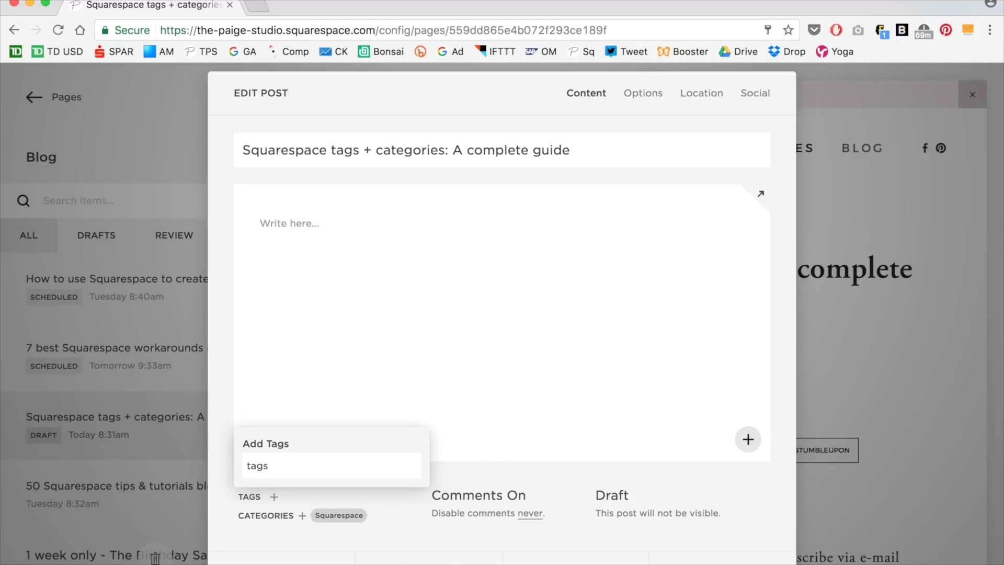
key("Return")
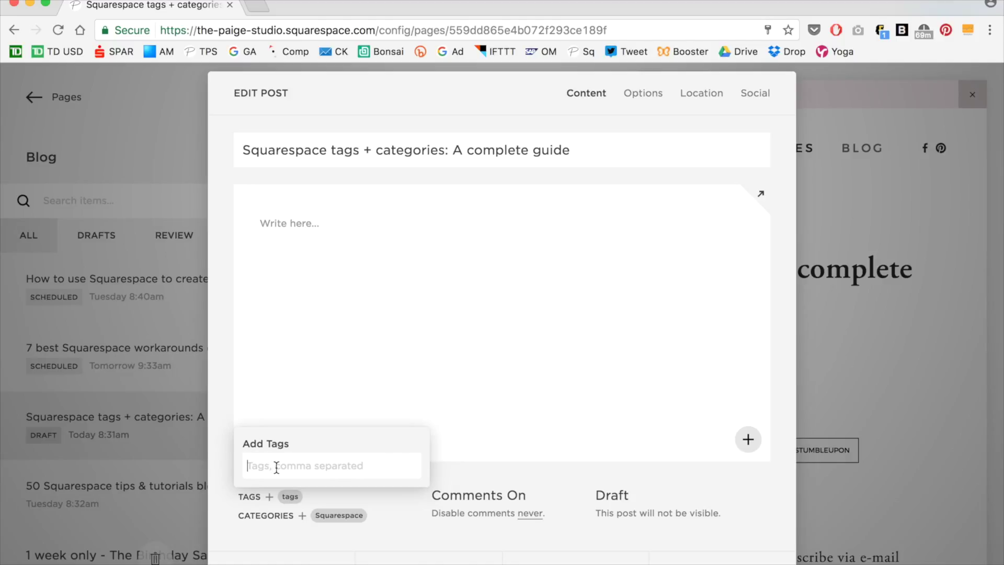
left_click(218, 431)
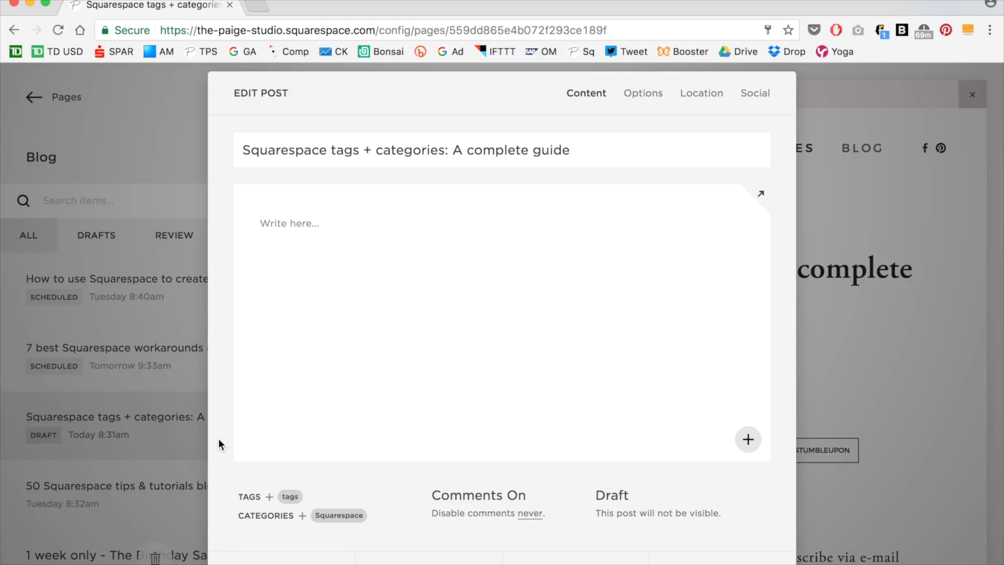
mouse_move(299, 498)
mouse_move(368, 518)
left_click(575, 563)
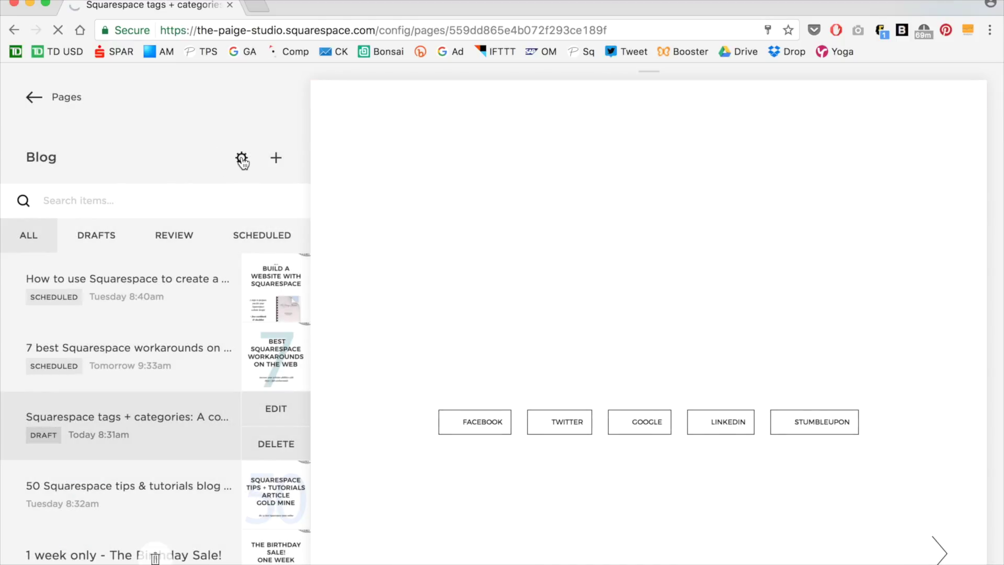
Rename the "Web design" category to "Design" in the blog's advanced settings and confirm the change for all items
left_click(242, 158)
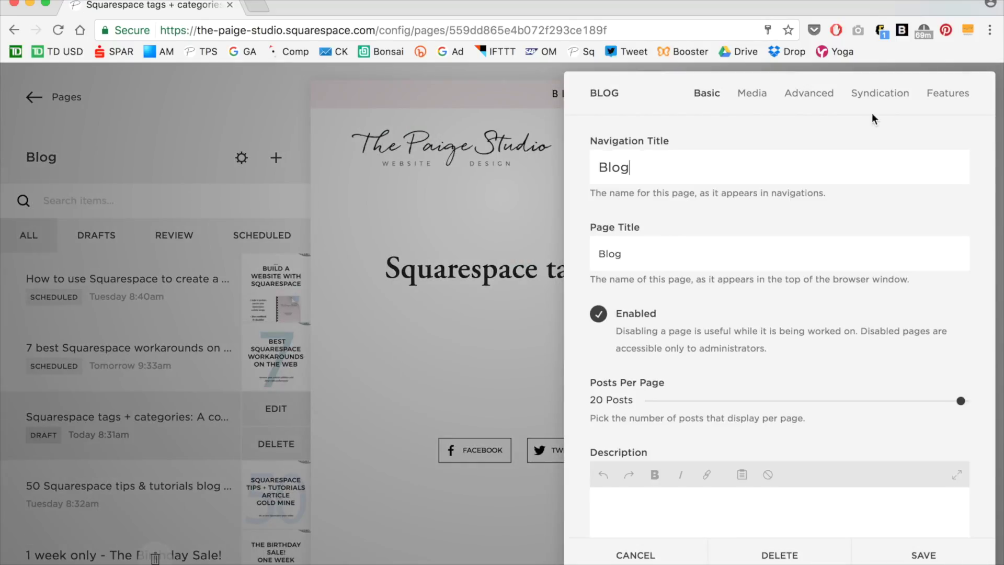
left_click(815, 94)
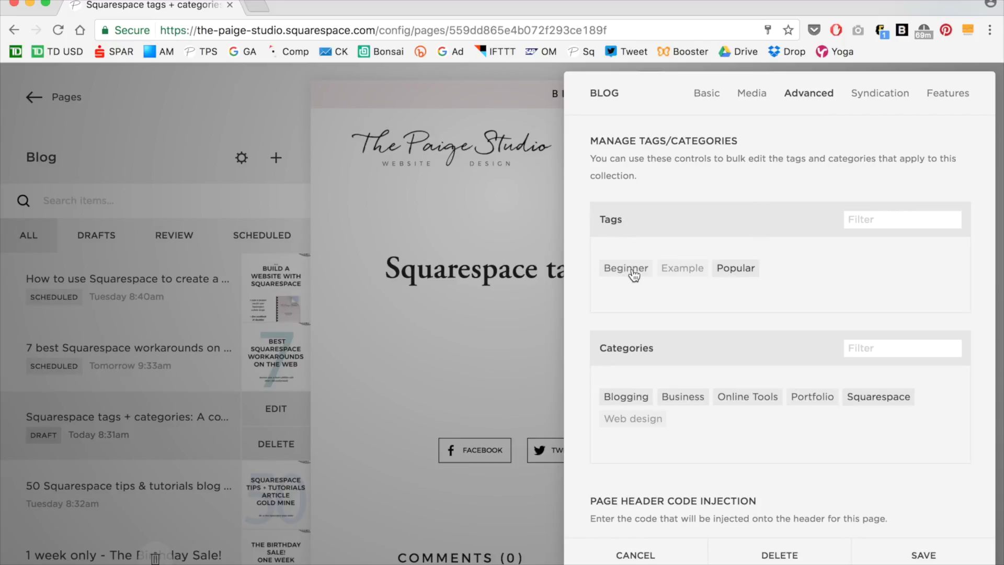
mouse_move(622, 275)
mouse_move(625, 424)
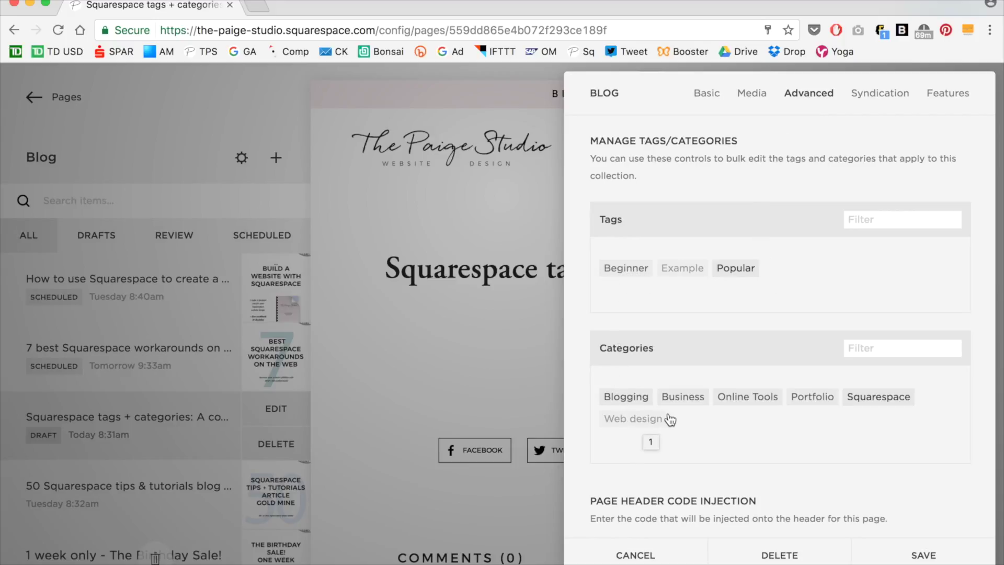
left_click(625, 421)
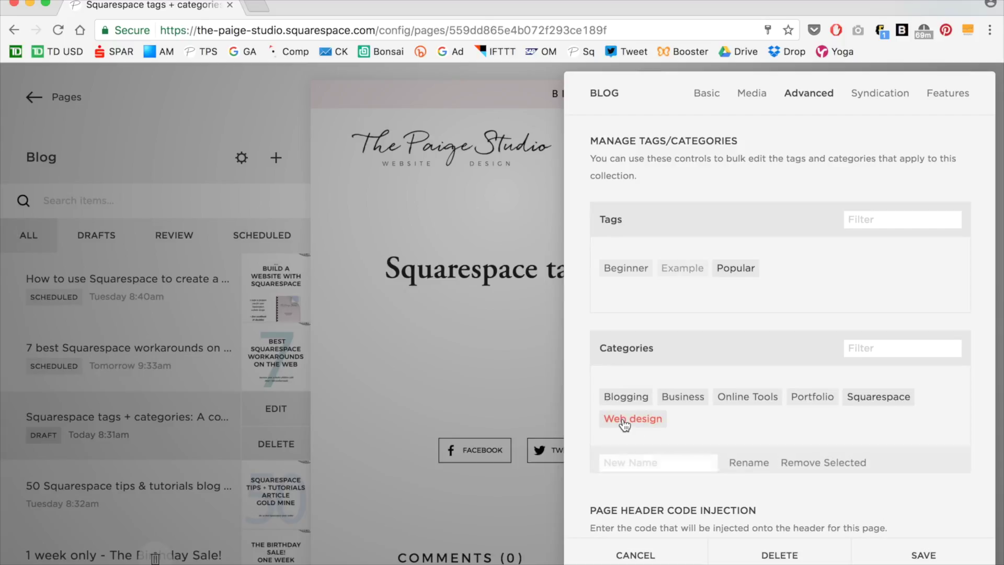
left_click(638, 463)
type("Design")
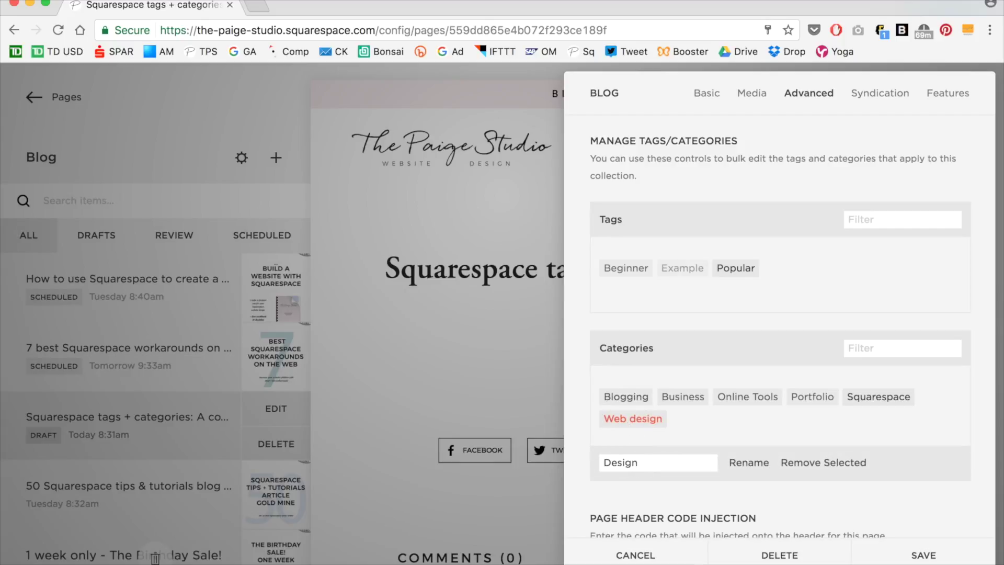
left_click(749, 462)
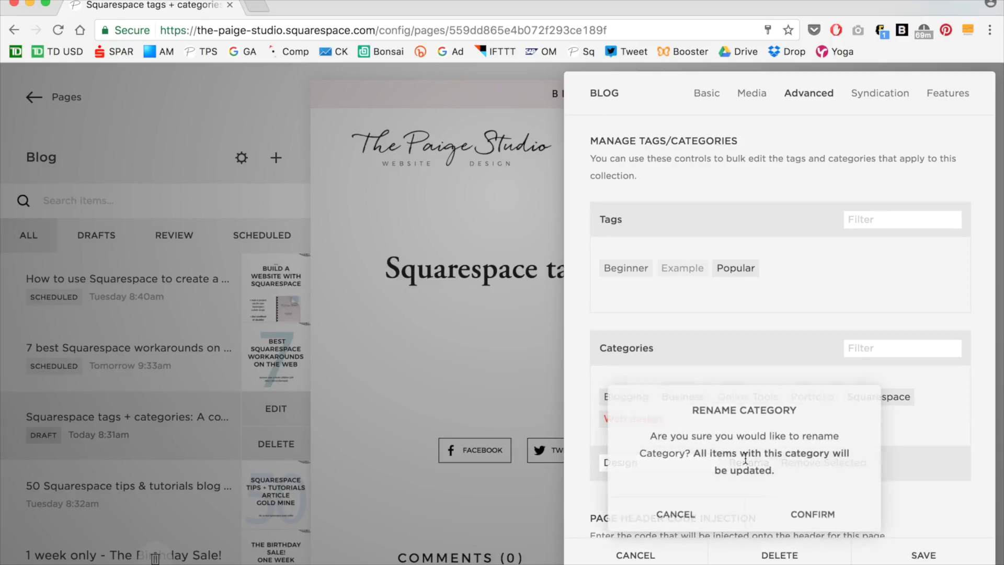
left_click(793, 516)
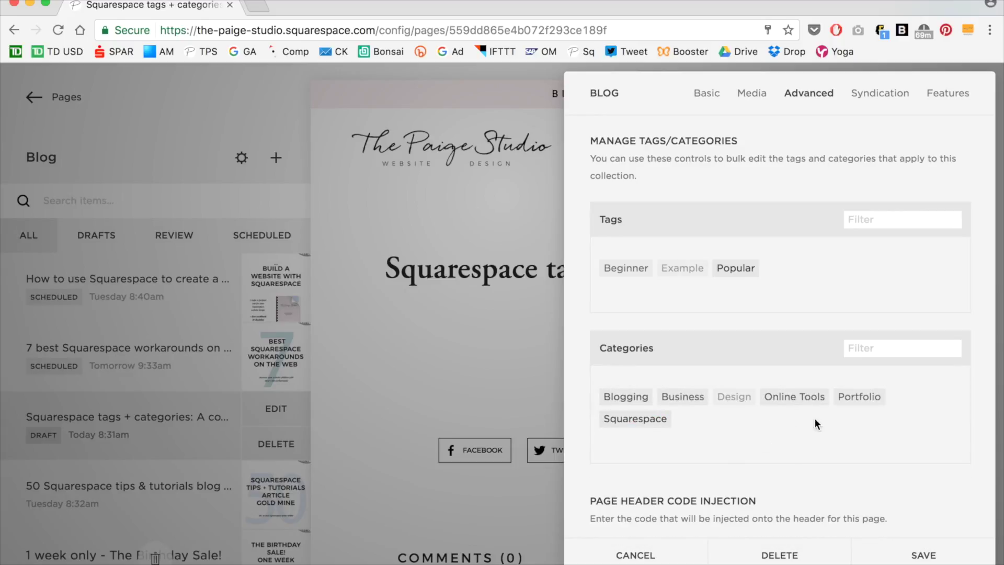
mouse_move(734, 403)
left_click(616, 272)
left_click(731, 275)
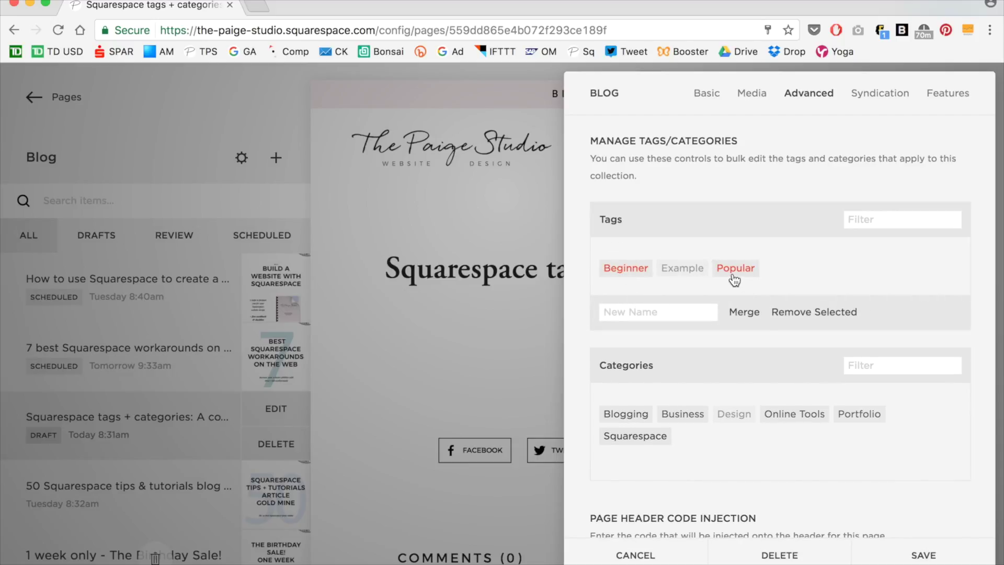
left_click(718, 271)
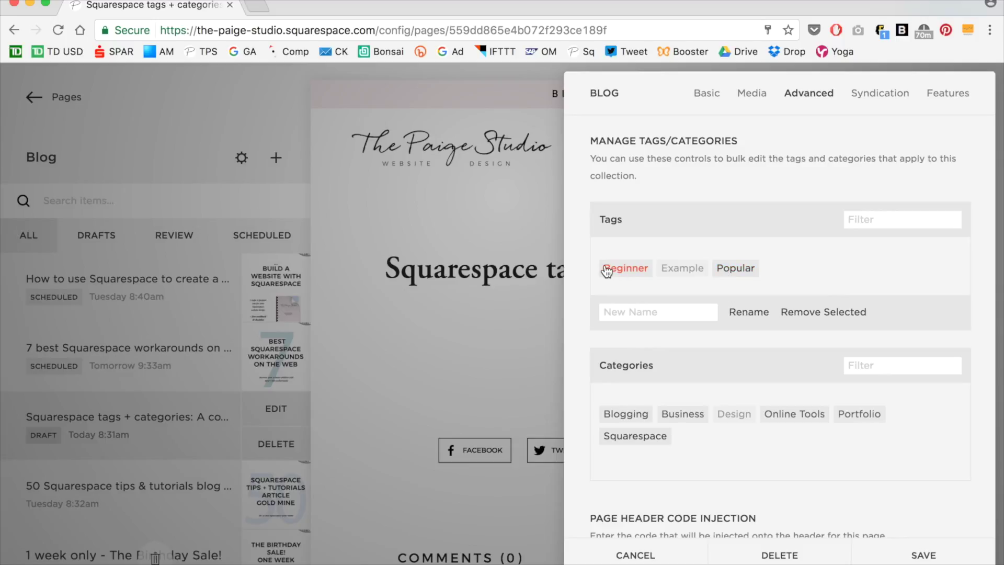
left_click(735, 269)
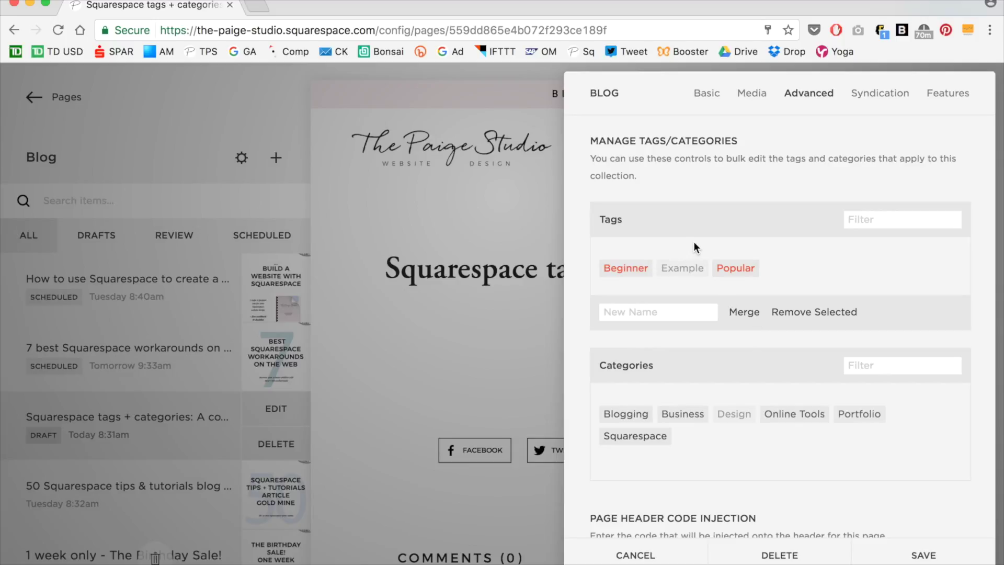
left_click(734, 268)
left_click(632, 269)
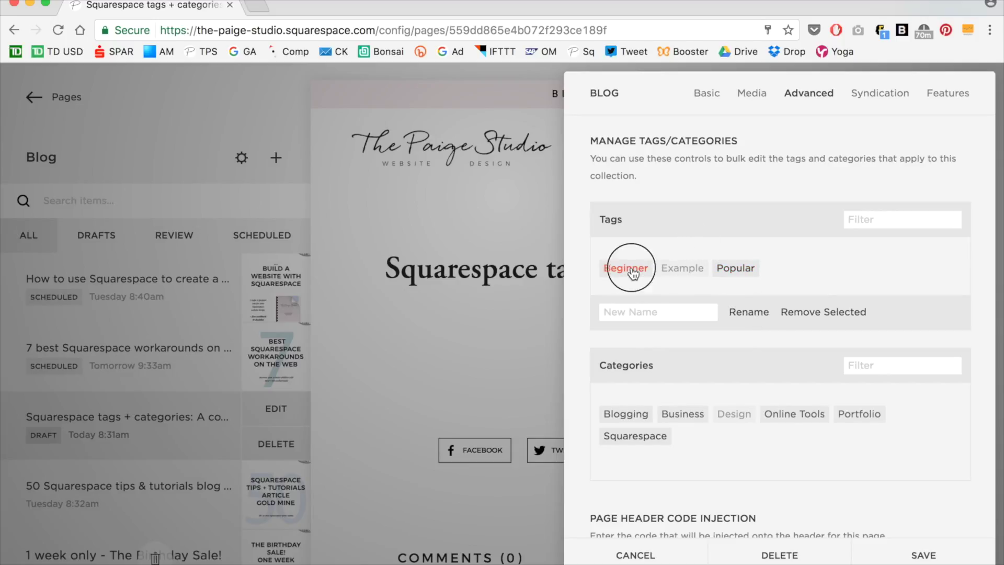
Save the blog settings and return to the list of site pages
left_click(916, 556)
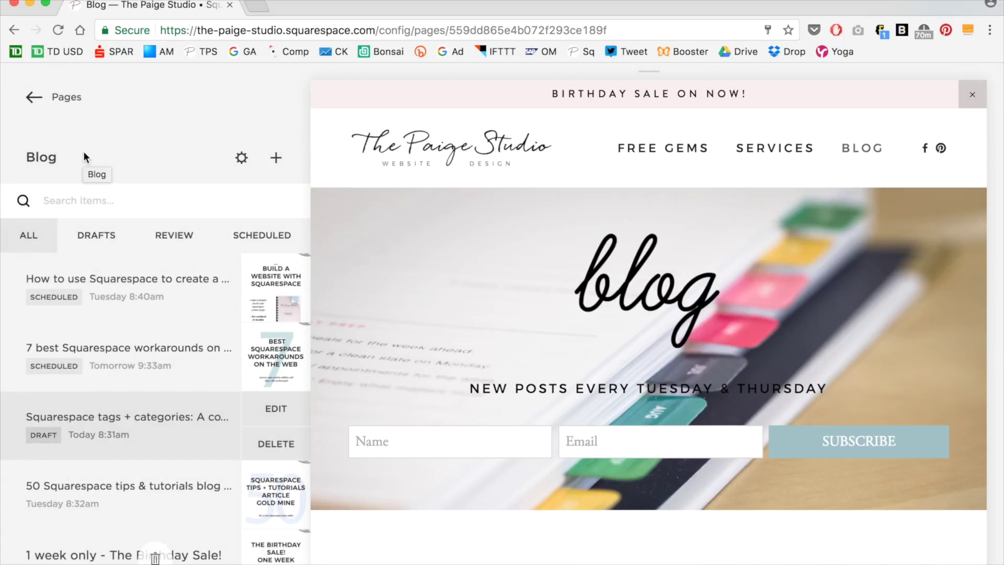
left_click(61, 97)
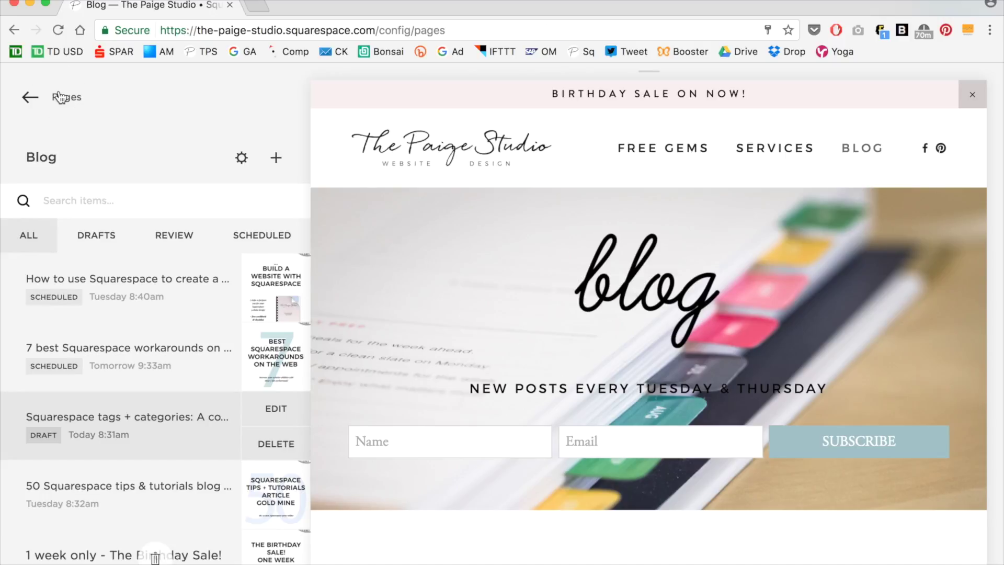
Create a blank regular page titled "Squarespace for beginners" among the unlinked pages and start editing its content
scroll(179, 413, "down", 10)
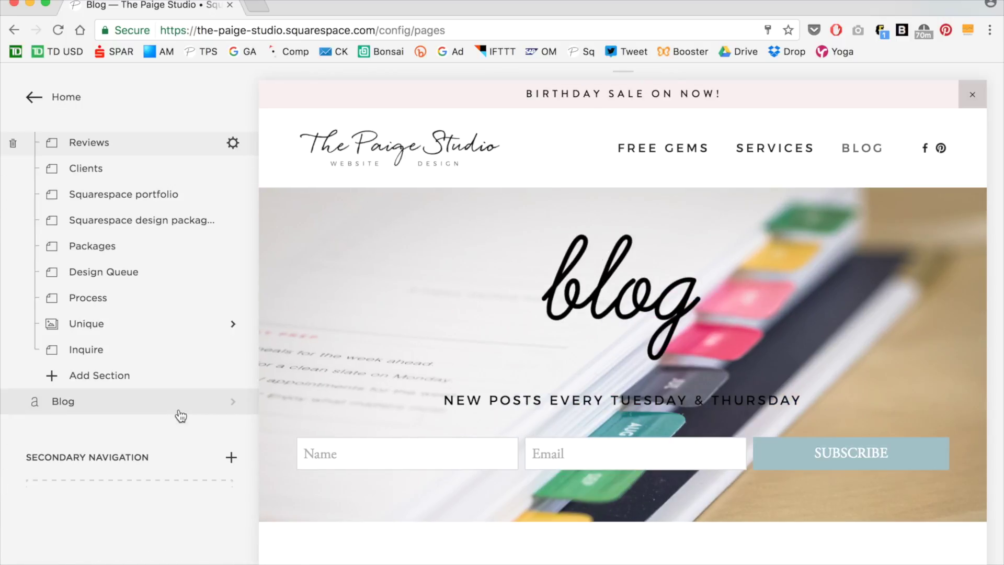
scroll(181, 417, "down", 3)
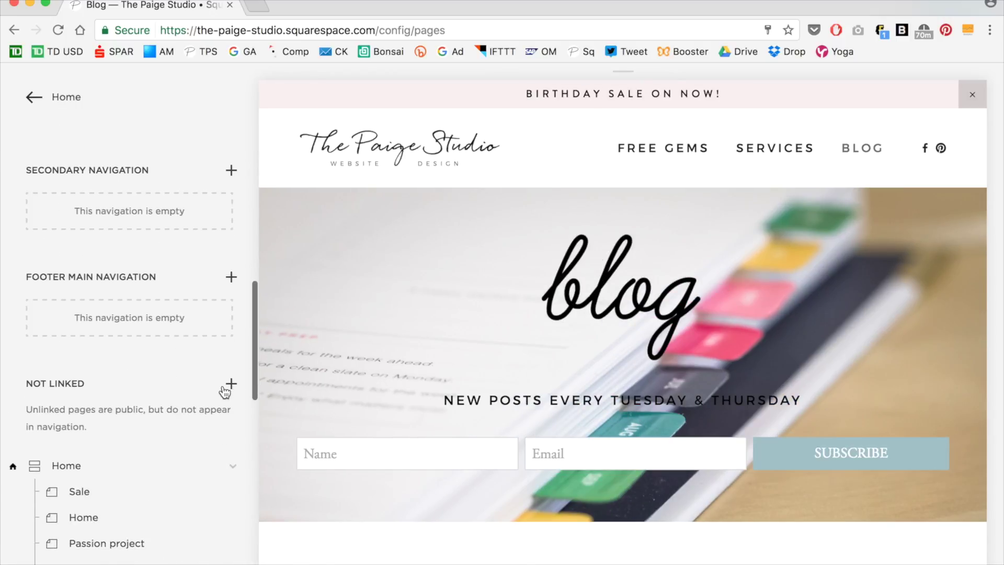
left_click(232, 385)
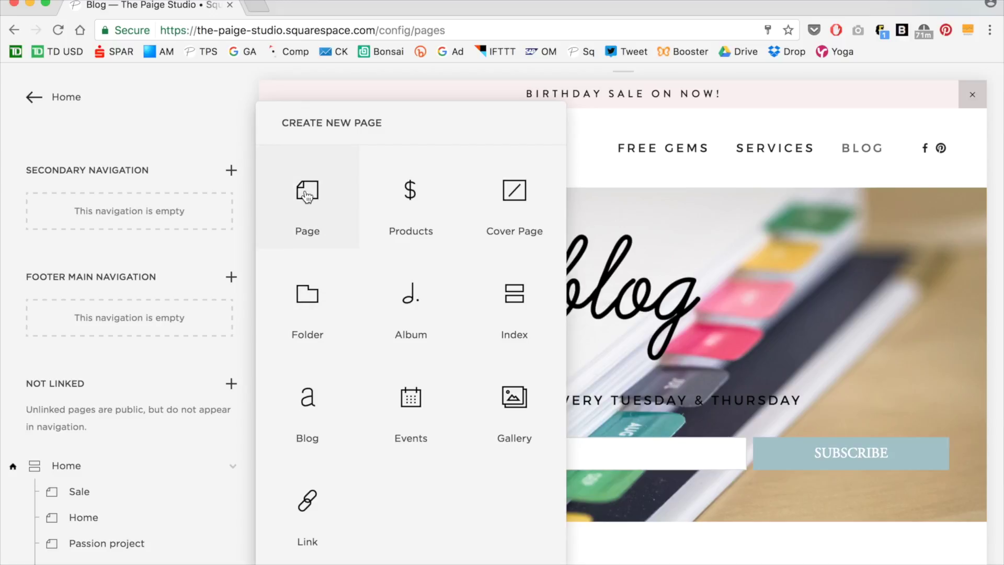
left_click(307, 195)
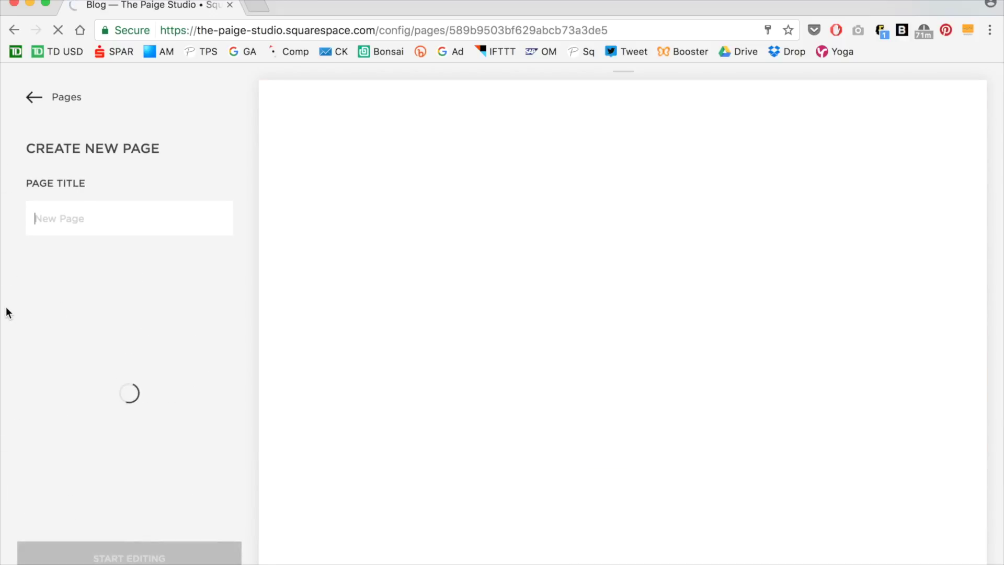
type("S")
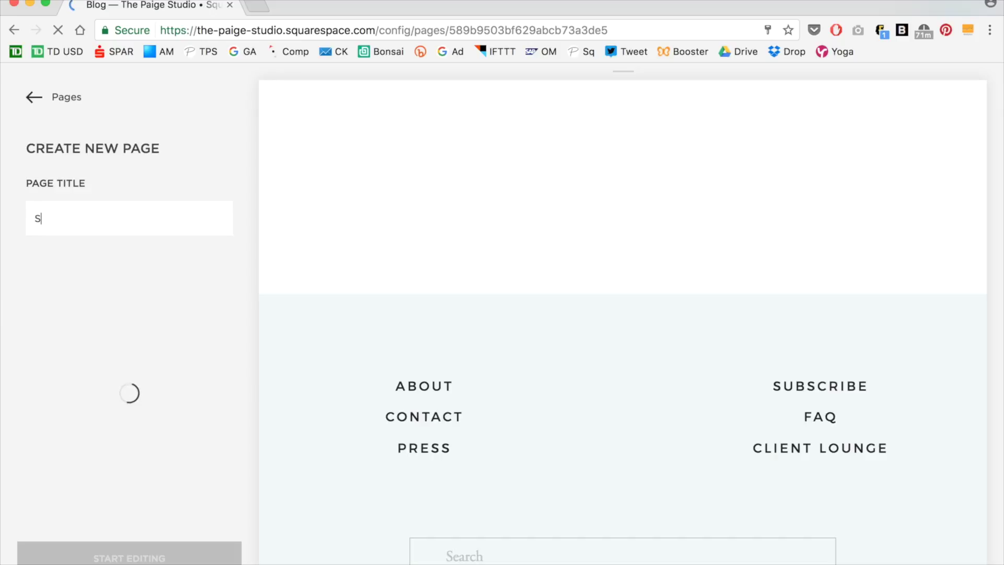
type("quarespace for beginners")
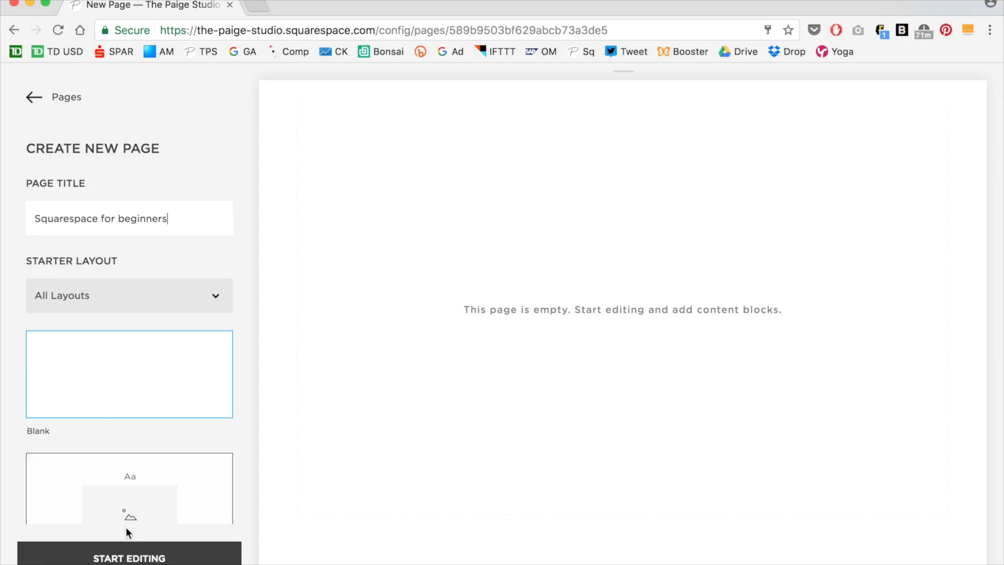
left_click(124, 558)
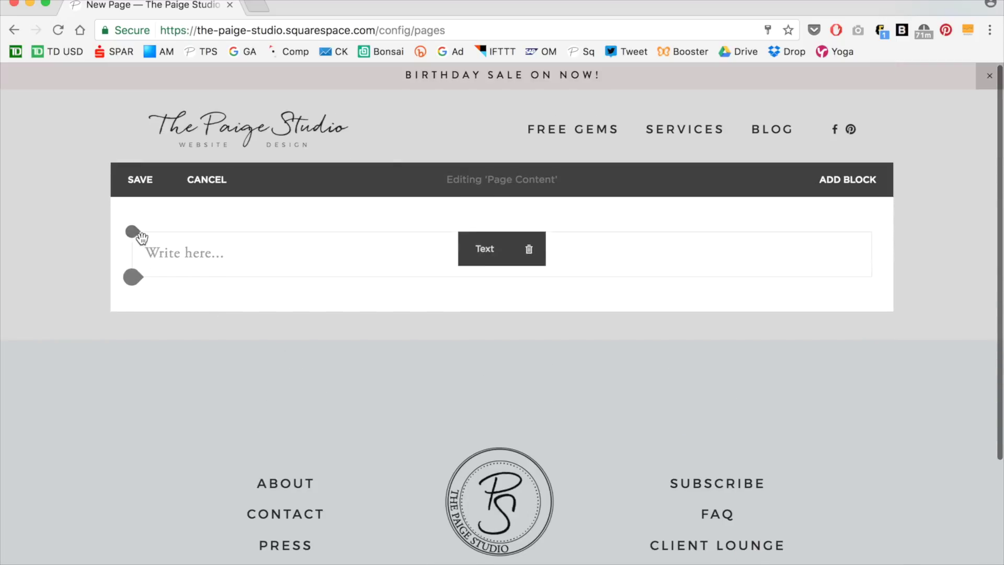
Insert a Summary block with the Grid layout above the empty text block on the new page
mouse_move(141, 238)
left_mouse_down()
mouse_move(132, 229)
mouse_move(131, 287)
mouse_move(134, 237)
left_mouse_up()
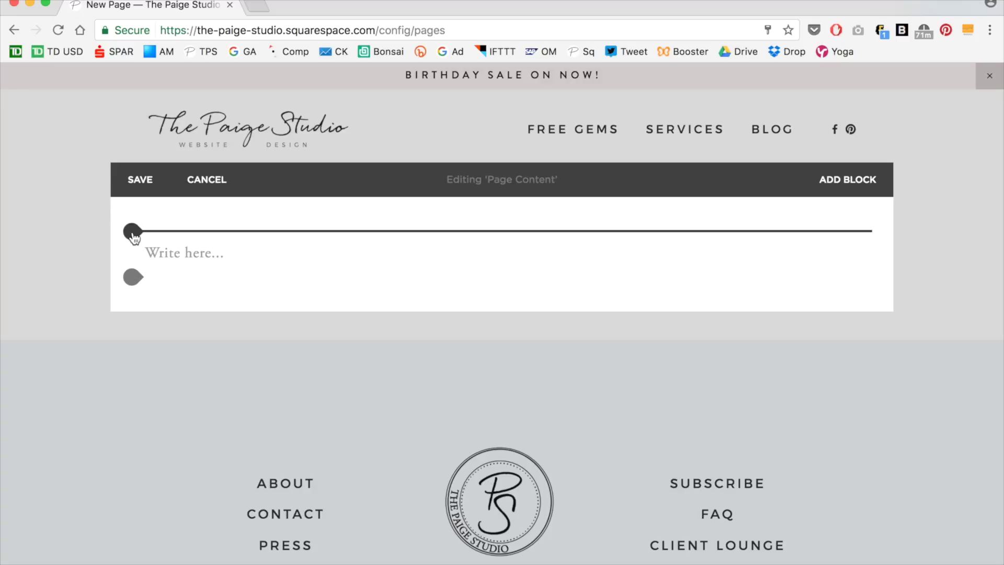
left_click(134, 234)
scroll(311, 293, "down", 3)
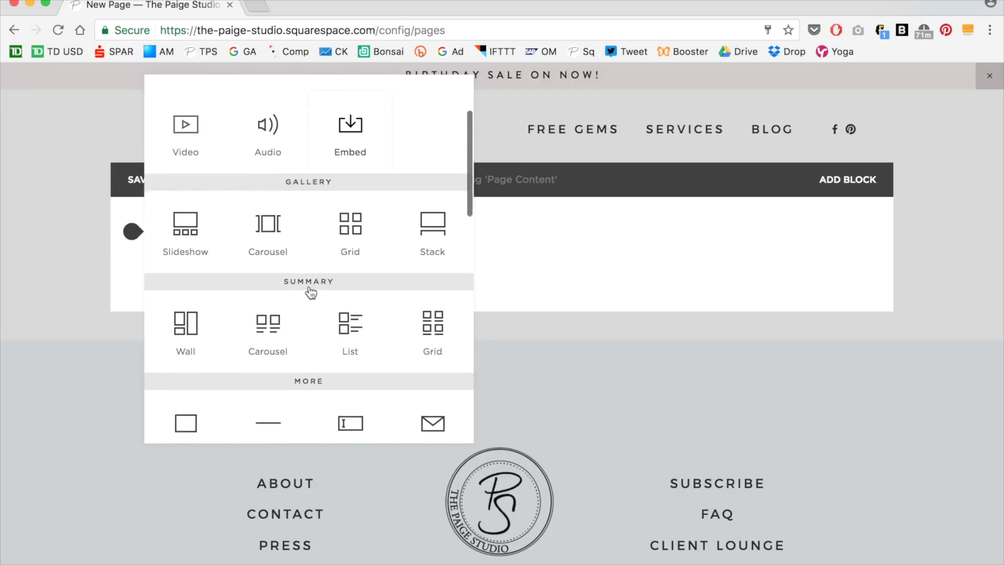
scroll(310, 292, "down", 2)
scroll(308, 292, "down", 1)
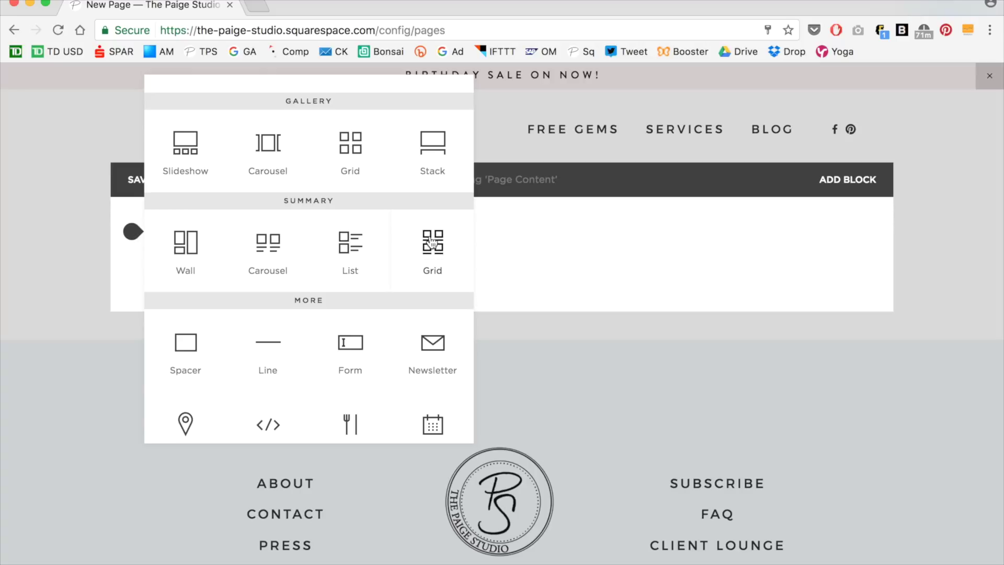
left_click(450, 249)
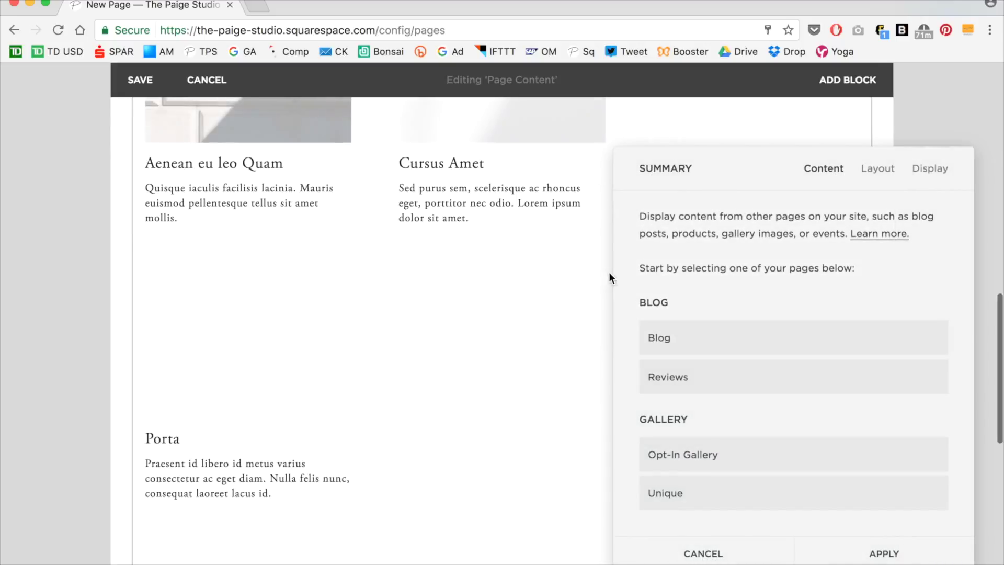
scroll(533, 256, "up", 6)
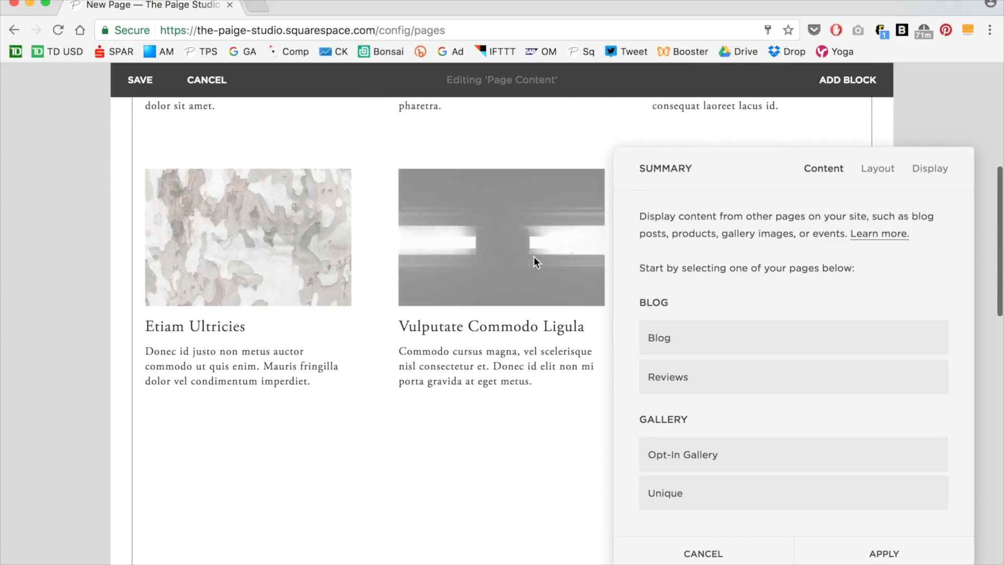
Choose the Blog page as the content source for the new summary block
scroll(534, 256, "up", 6)
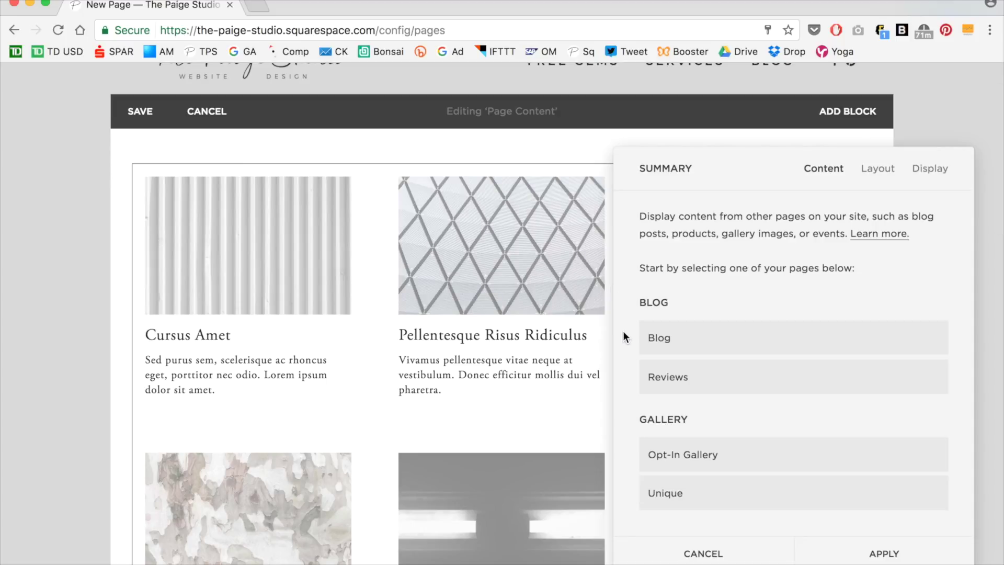
left_click(680, 338)
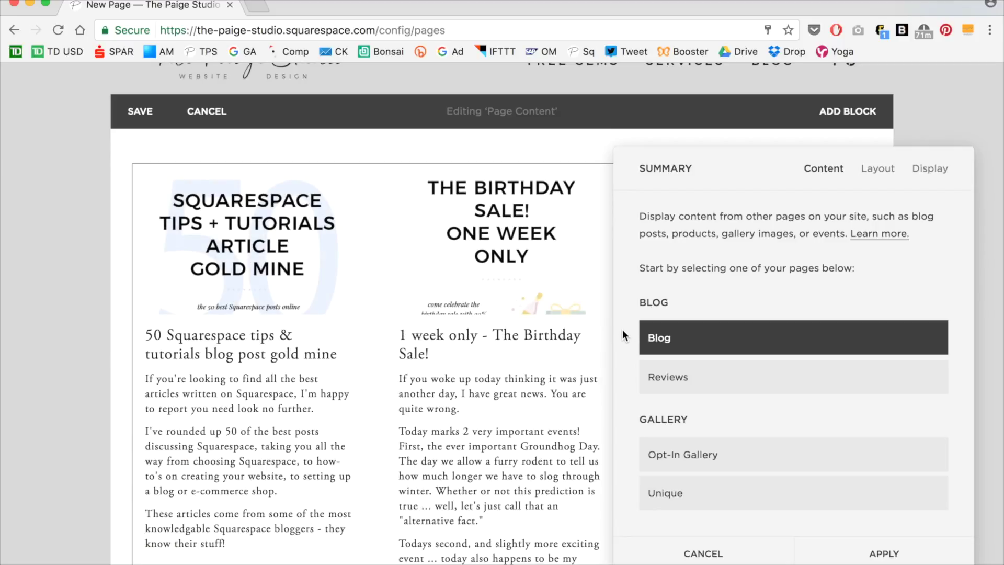
scroll(227, 345, "down", 15)
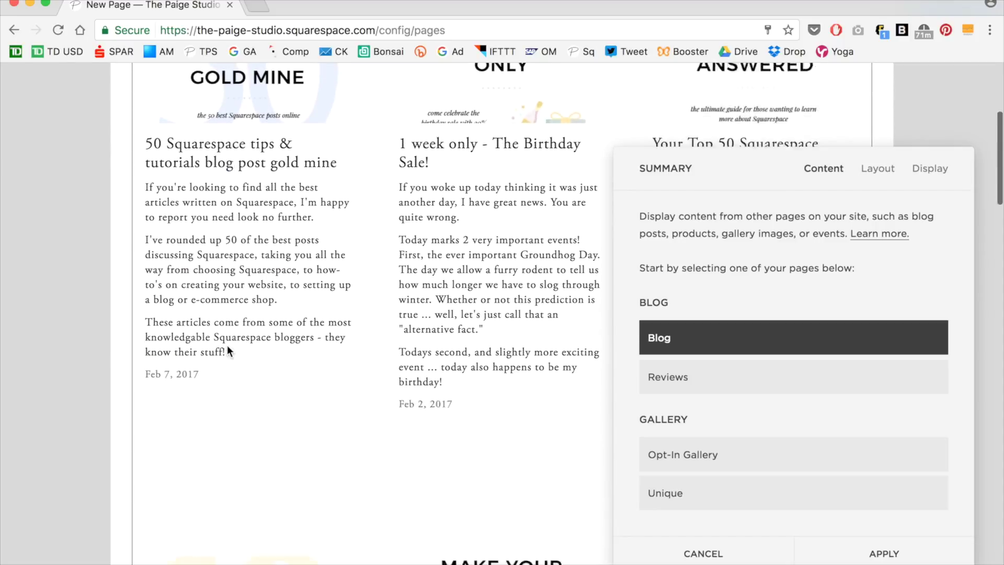
scroll(227, 345, "up", 3)
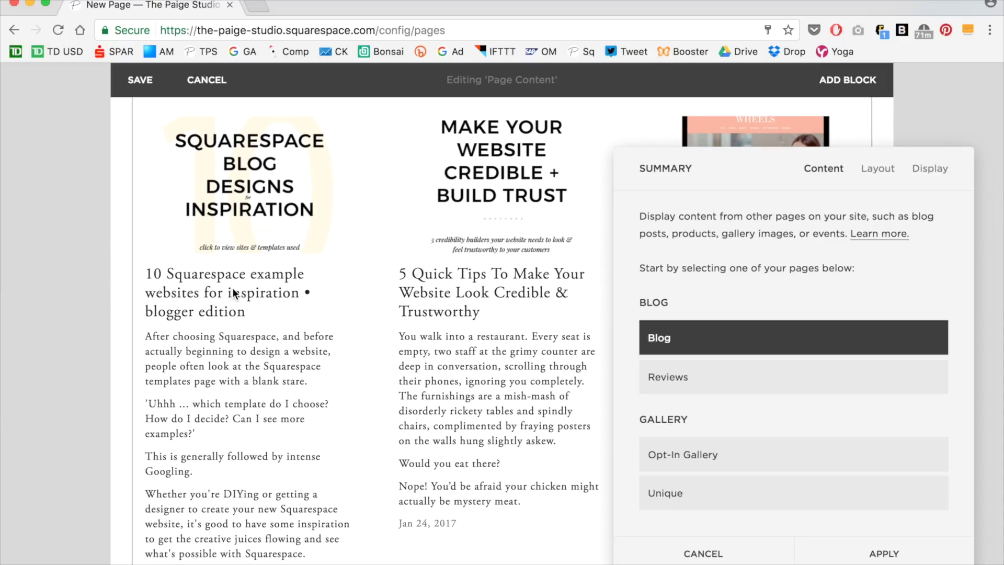
Filter the summary block's displayed posts by the tag "Beginner"
left_click(927, 170)
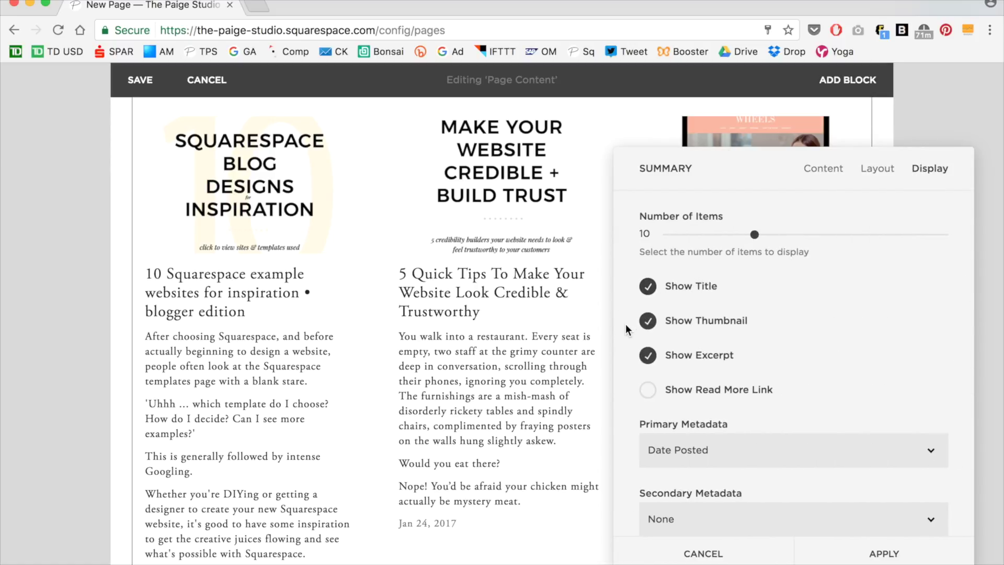
scroll(626, 325, "down", 5)
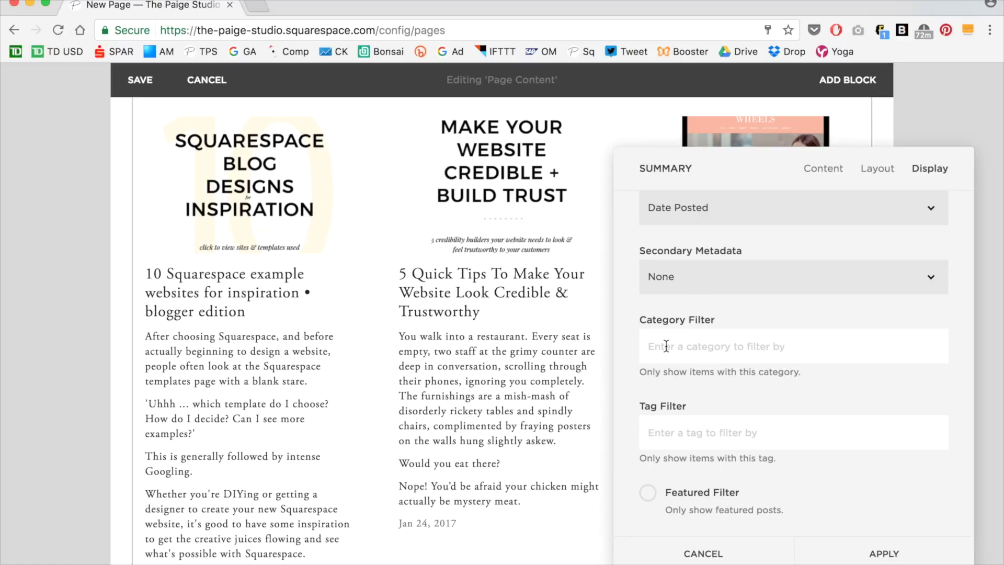
left_click(673, 433)
type("Beg")
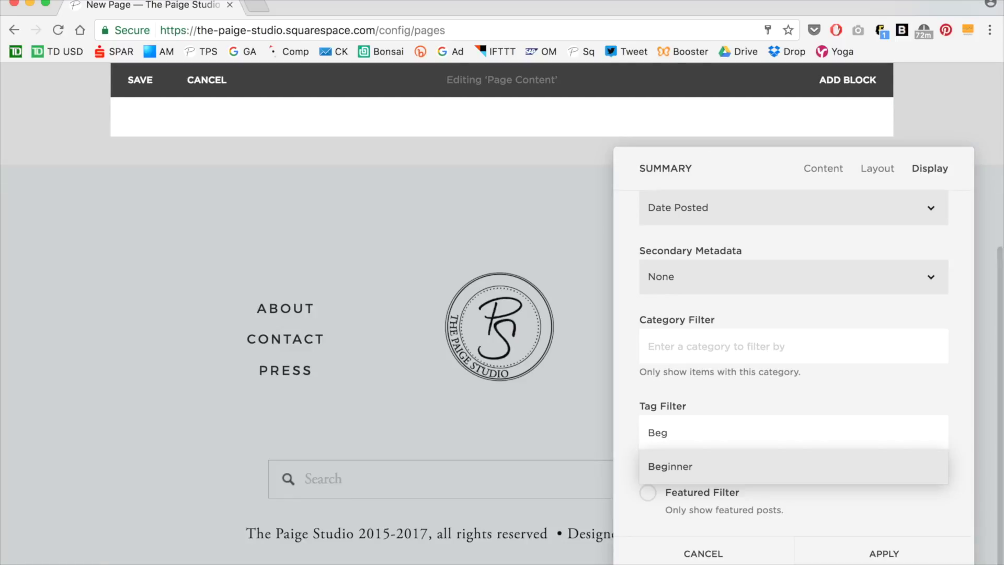
key("Return")
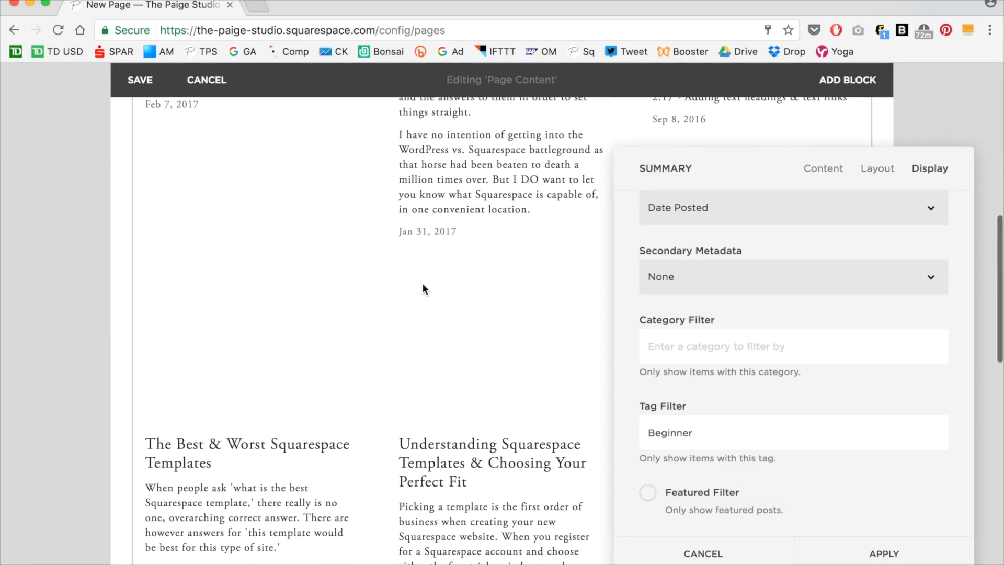
scroll(422, 283, "up", 10)
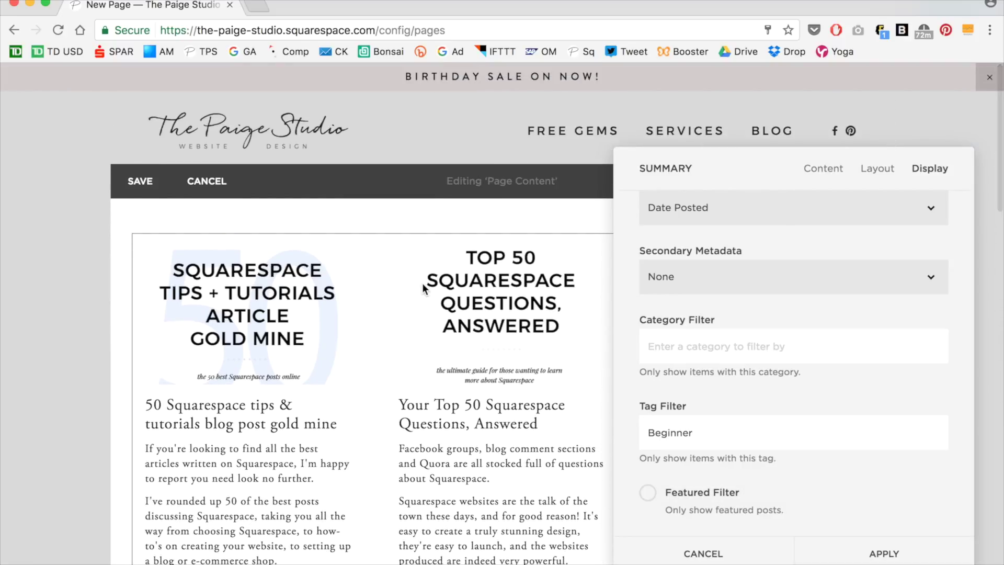
scroll(424, 287, "down", 2)
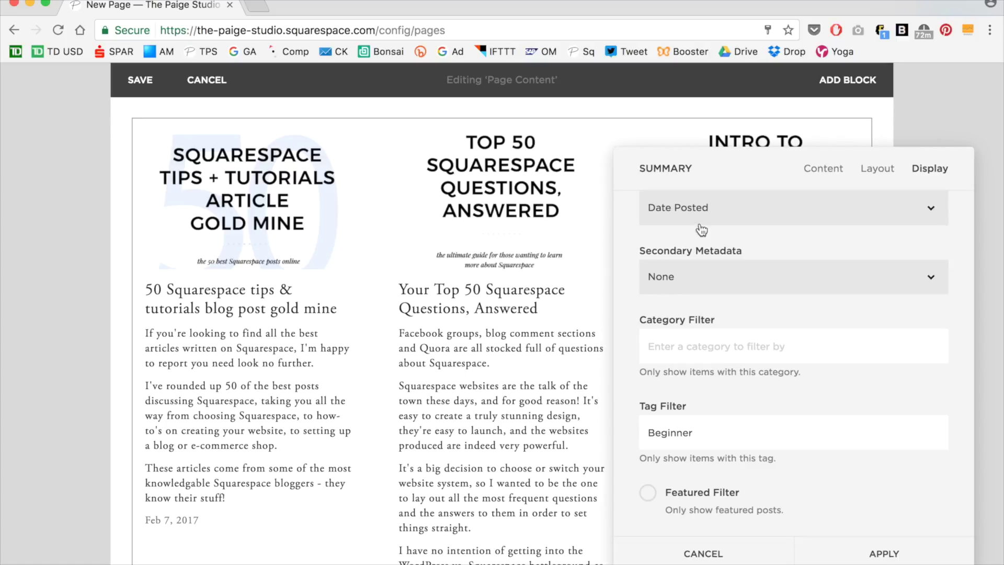
Change the summary grid's image aspect ratio to 2:3 Standard (Vertical)
scroll(756, 247, "up", 5)
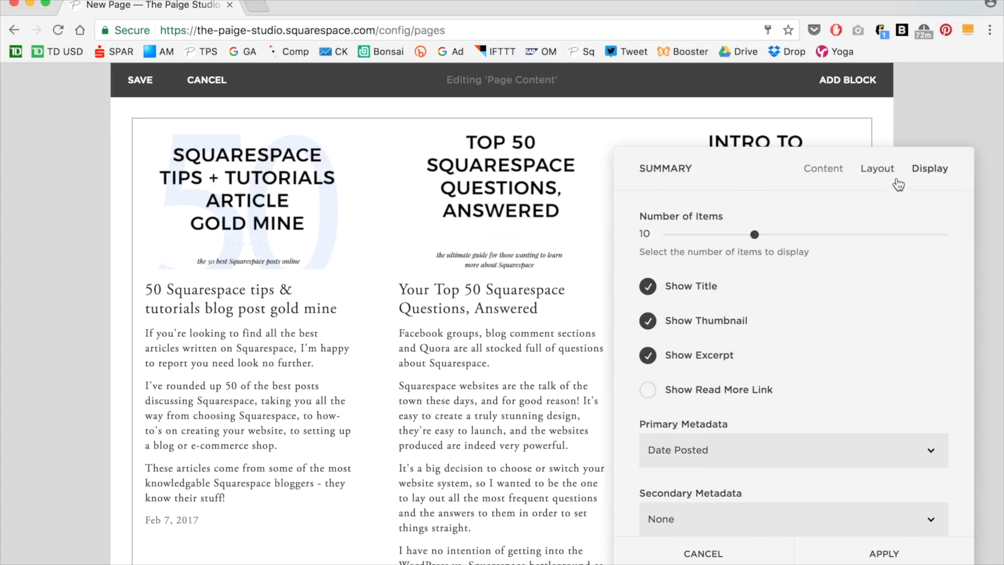
left_click(879, 170)
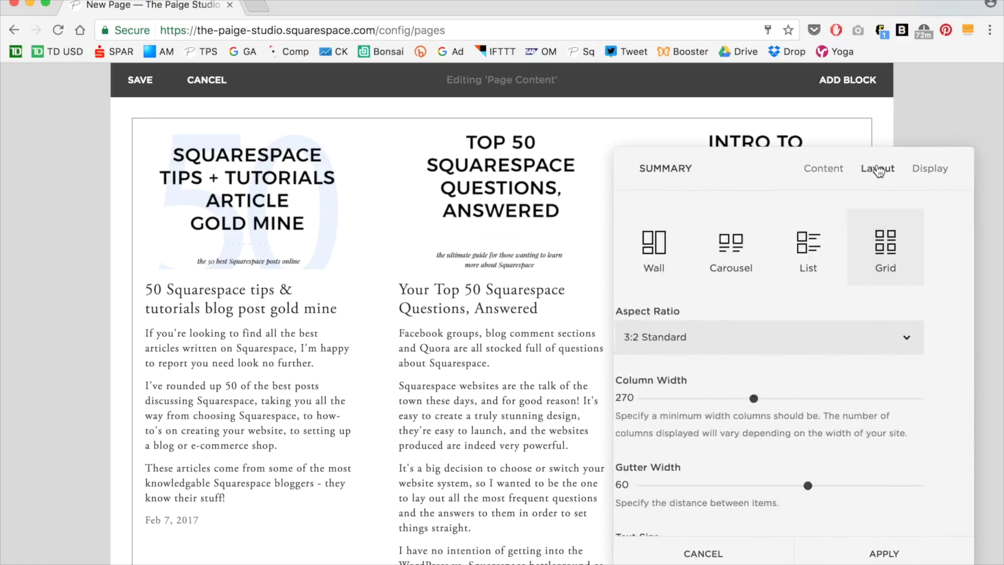
left_click(669, 345)
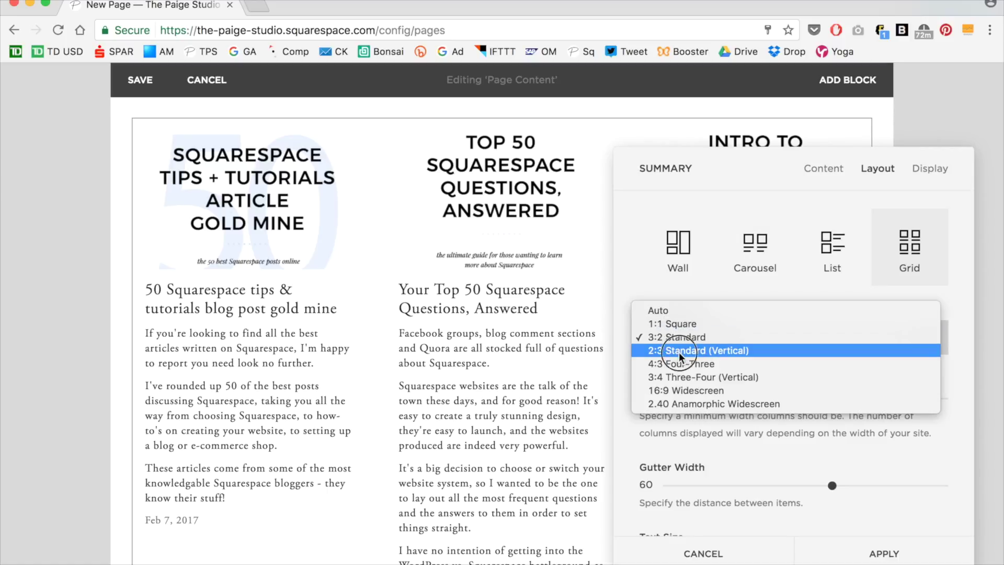
left_click(679, 351)
scroll(623, 356, "down", 5)
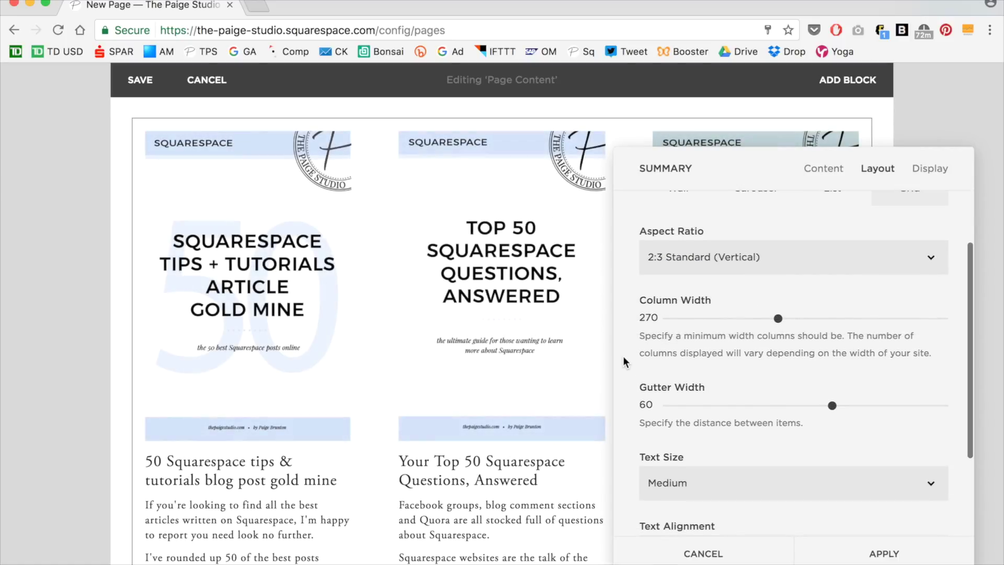
scroll(623, 355, "down", 1)
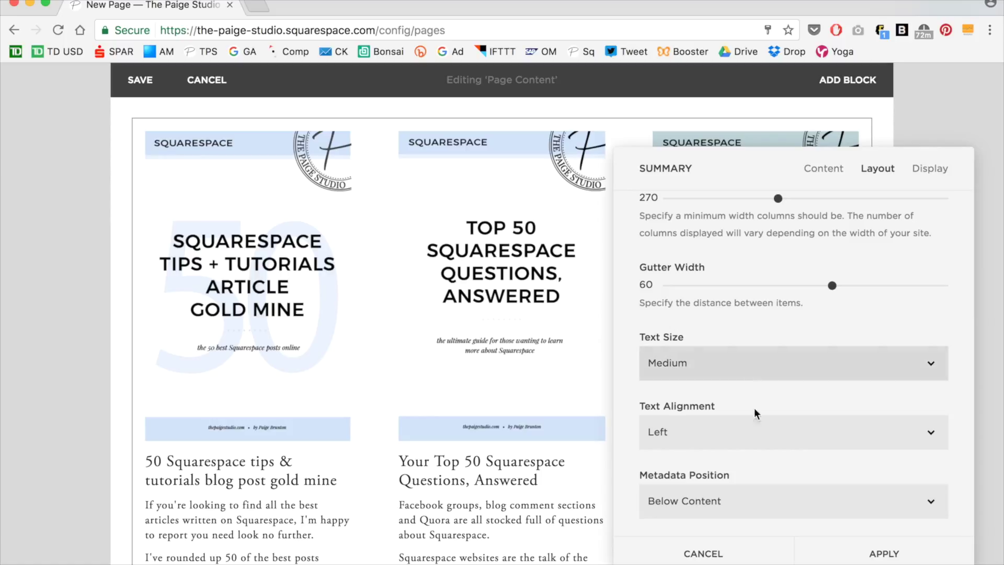
scroll(809, 309, "up", 5)
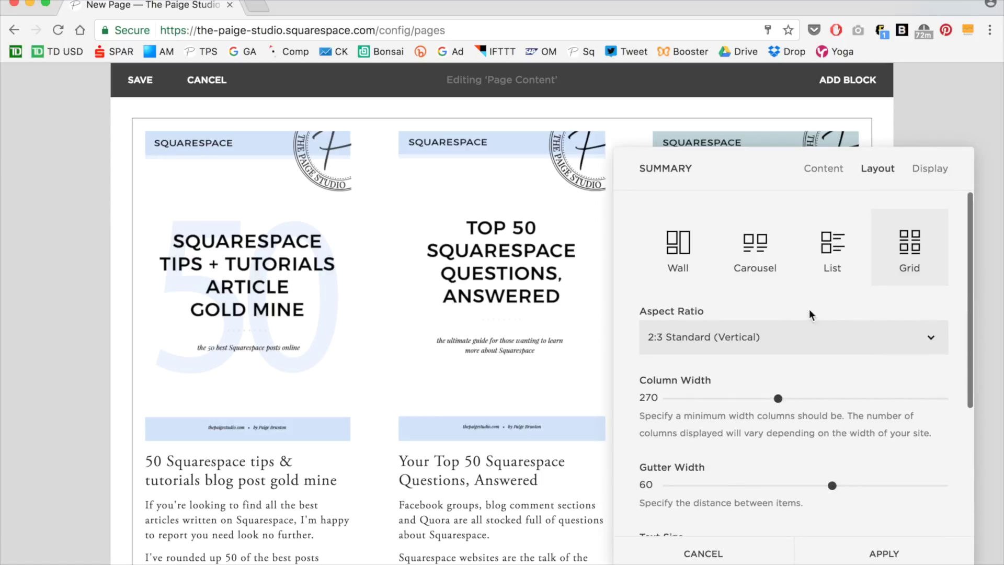
Hide the post excerpts in the summary block, keeping the titles and thumbnails displayed
left_click(930, 168)
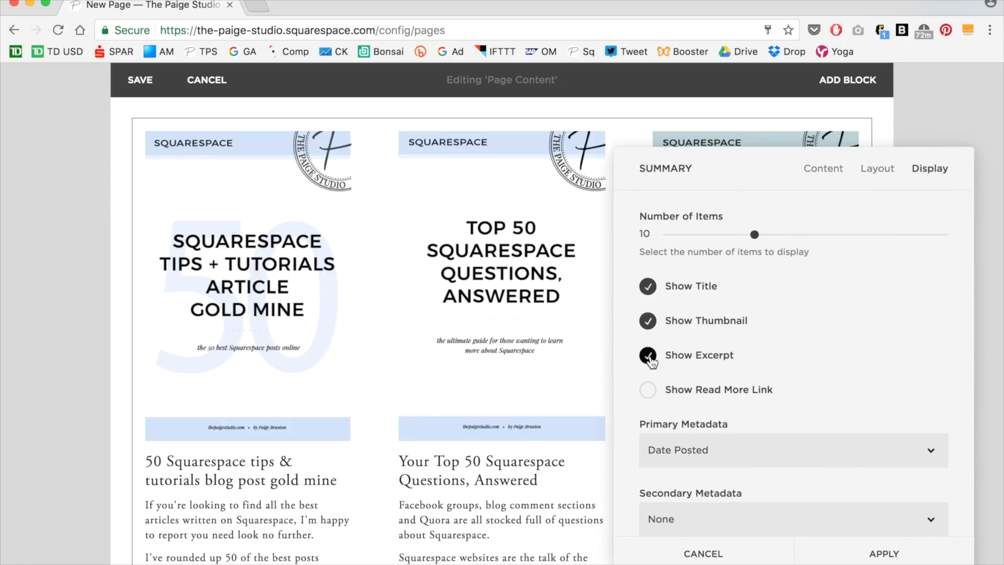
left_click(650, 359)
left_click(650, 357)
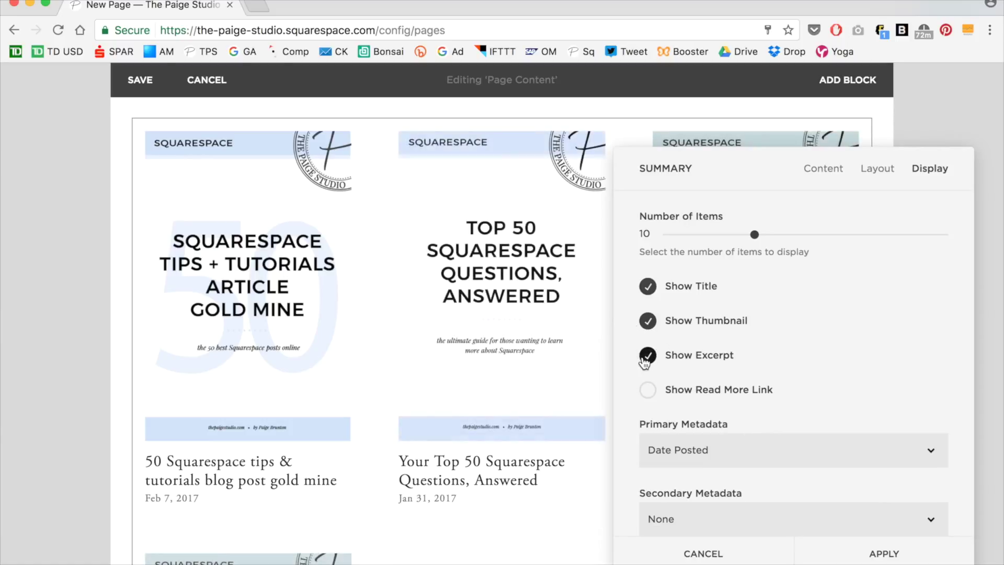
left_click(653, 362)
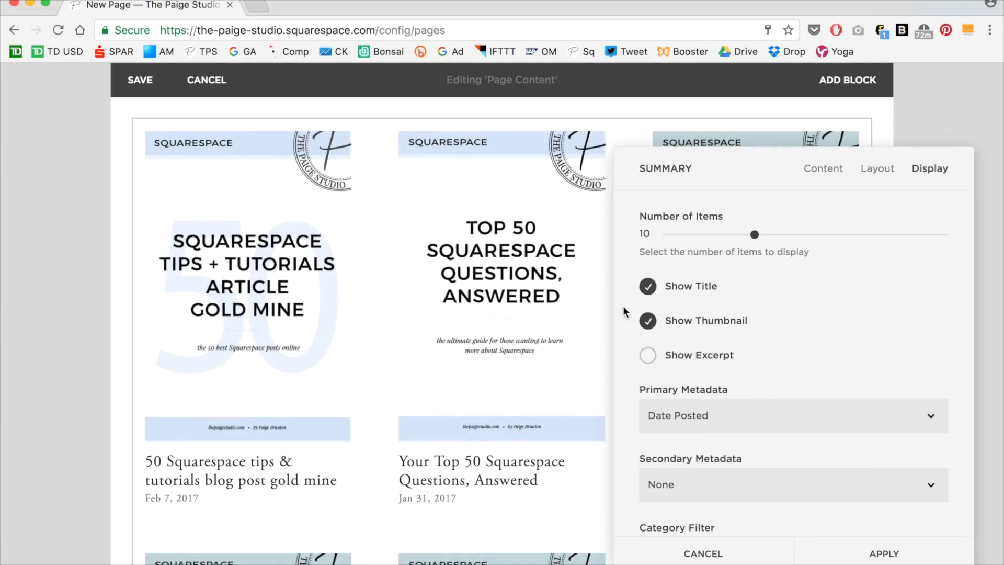
Set the summary block's number of items to 30 and apply the block settings
scroll(623, 300, "down", 2)
scroll(624, 306, "up", 1)
scroll(623, 306, "down", 3)
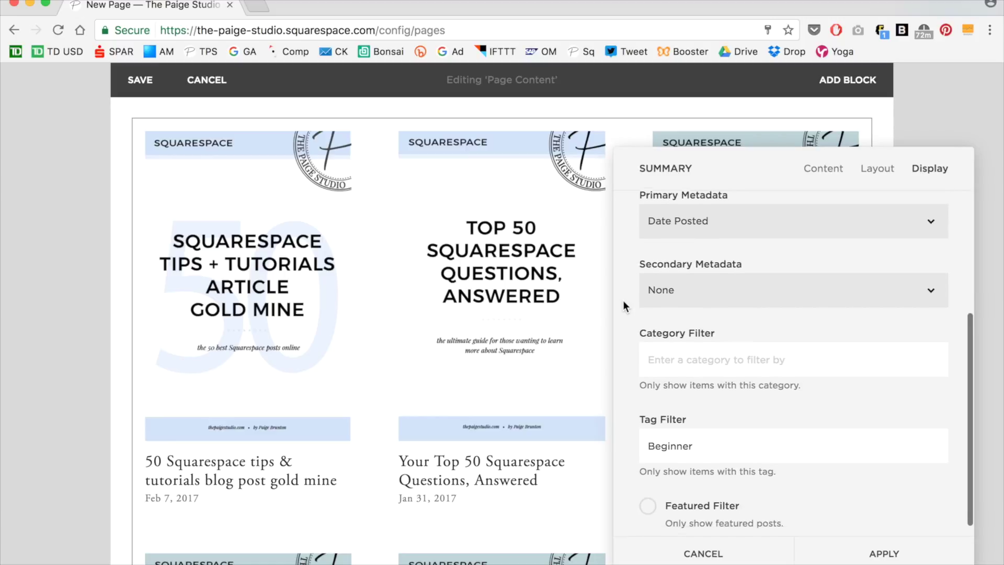
scroll(623, 306, "up", 4)
left_click_drag(754, 235, 754, 255)
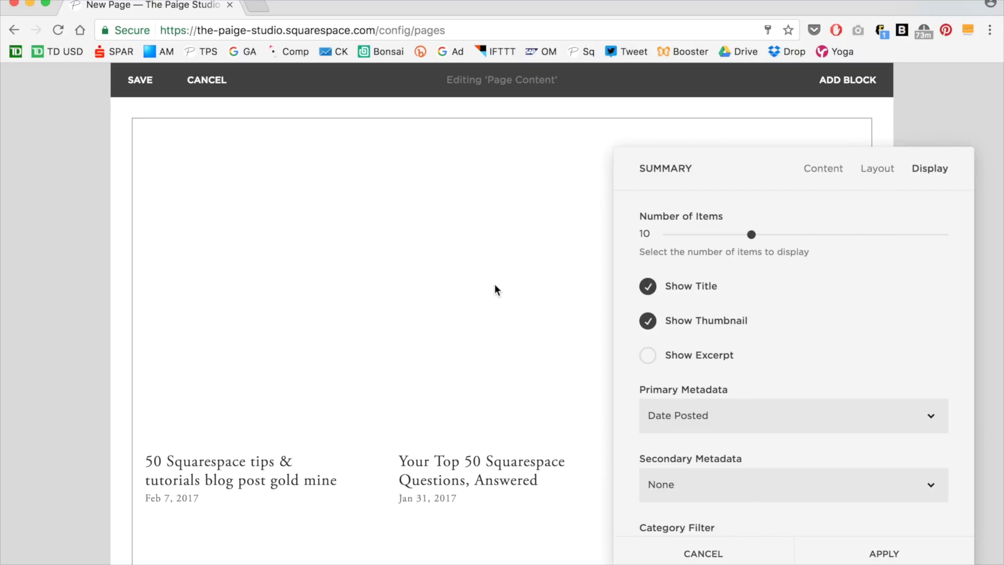
left_click_drag(751, 234, 960, 233)
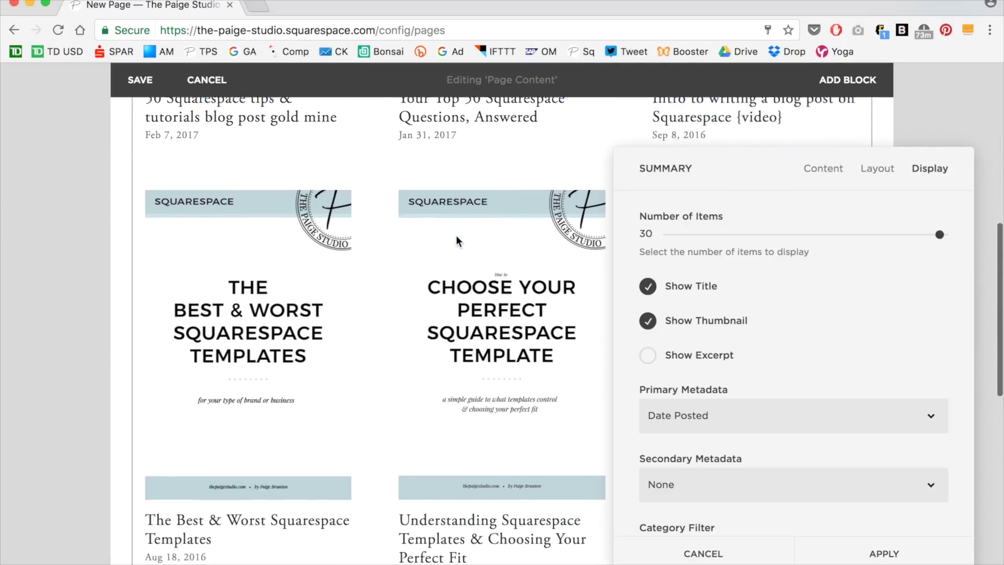
scroll(456, 241, "up", 5)
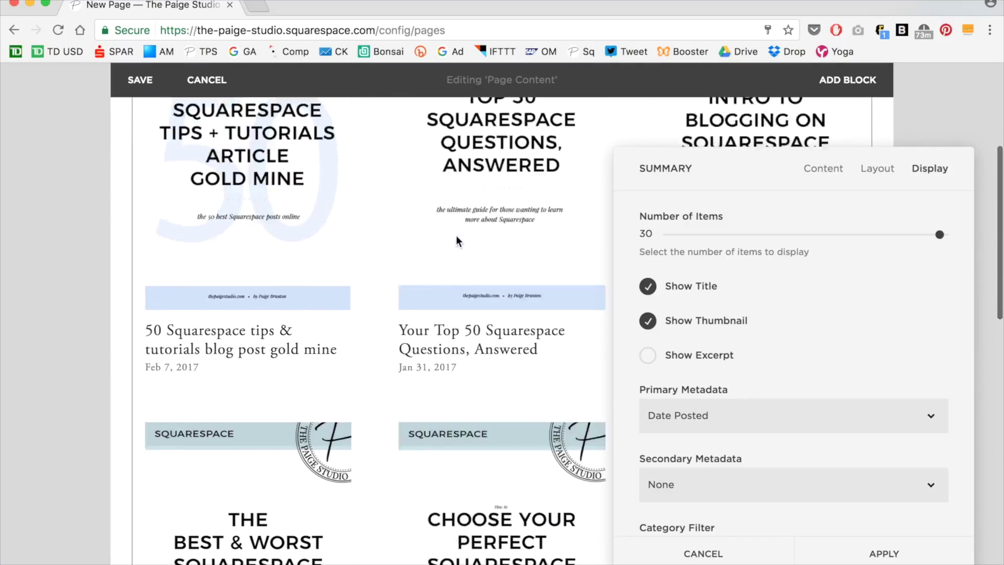
scroll(456, 241, "up", 3)
scroll(457, 240, "down", 1)
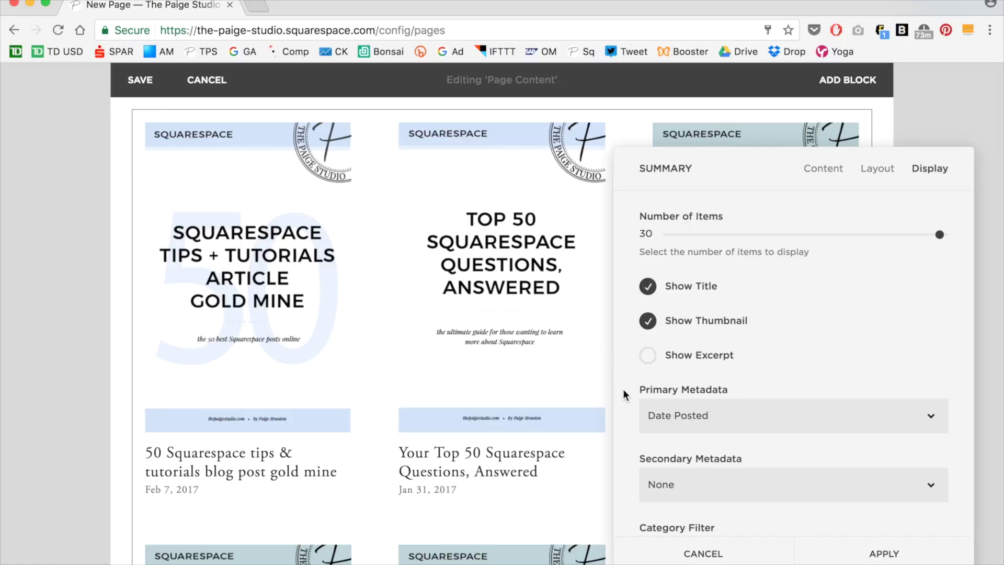
scroll(625, 395, "down", 5)
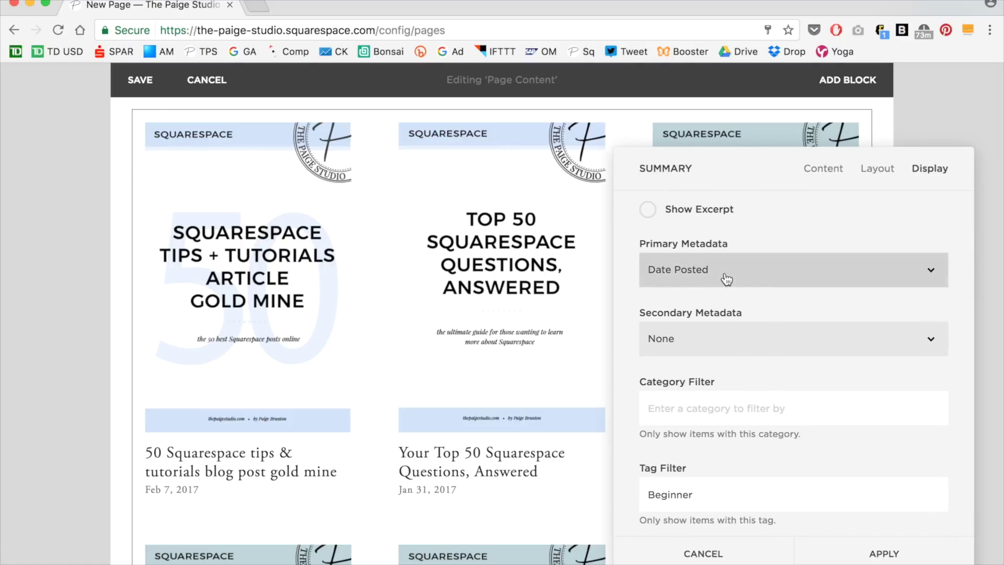
scroll(636, 356, "down", 2)
left_click(858, 547)
Insert a text block above the summary grid containing "Squarespace for beginners"
scroll(331, 287, "up", 3)
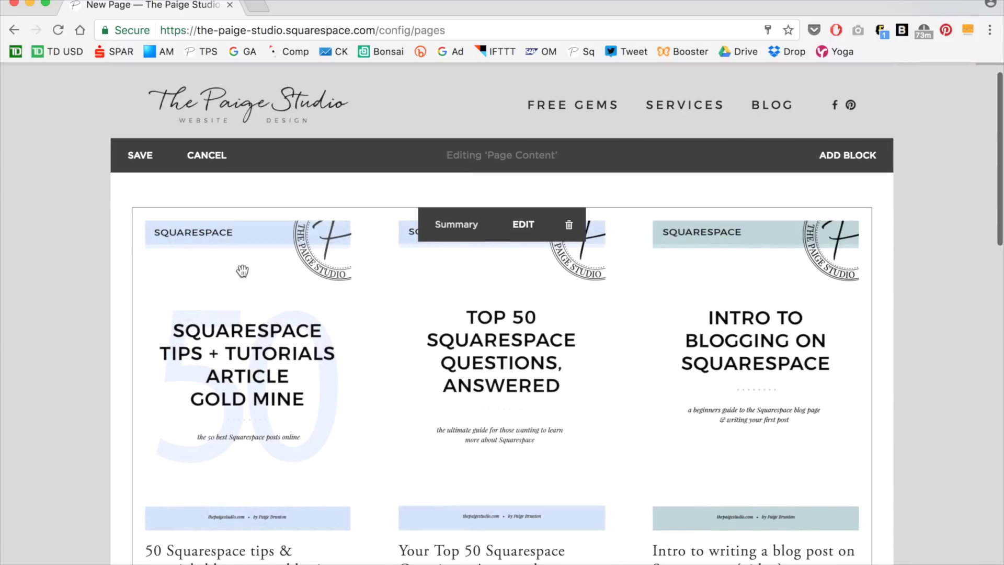
left_click(130, 209)
left_click(188, 156)
left_click(177, 228)
type("Squarespace for beginners")
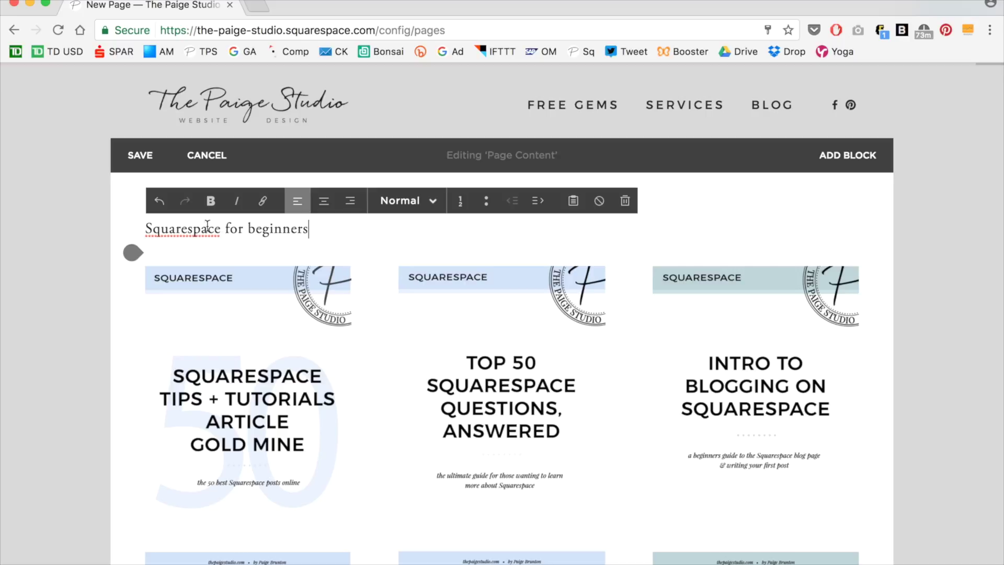
Format the "Squarespace for beginners" text as a centred Heading 1 and save the page content
left_click(397, 203)
left_click(396, 248)
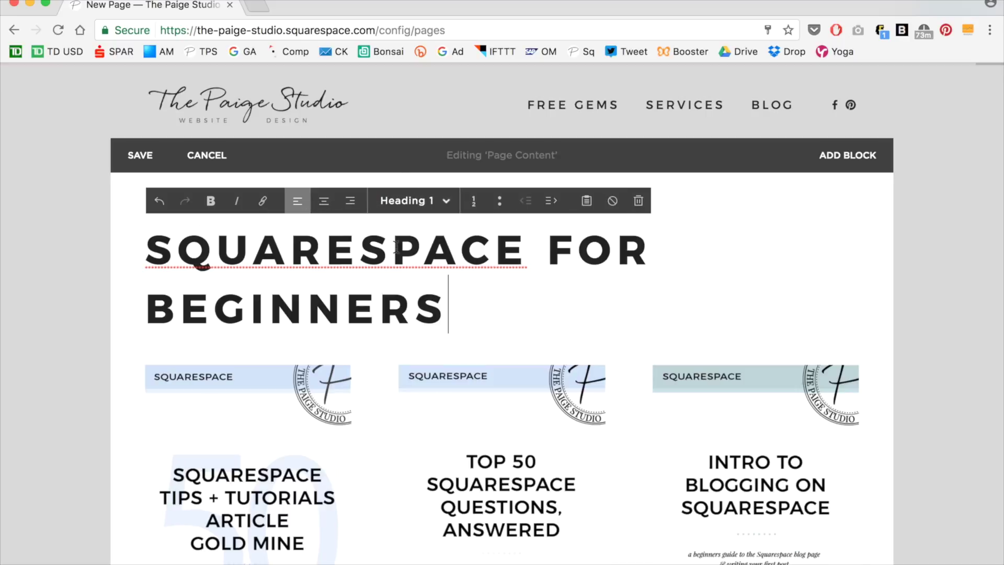
left_click(326, 202)
left_click(117, 238)
scroll(117, 239, "down", 1)
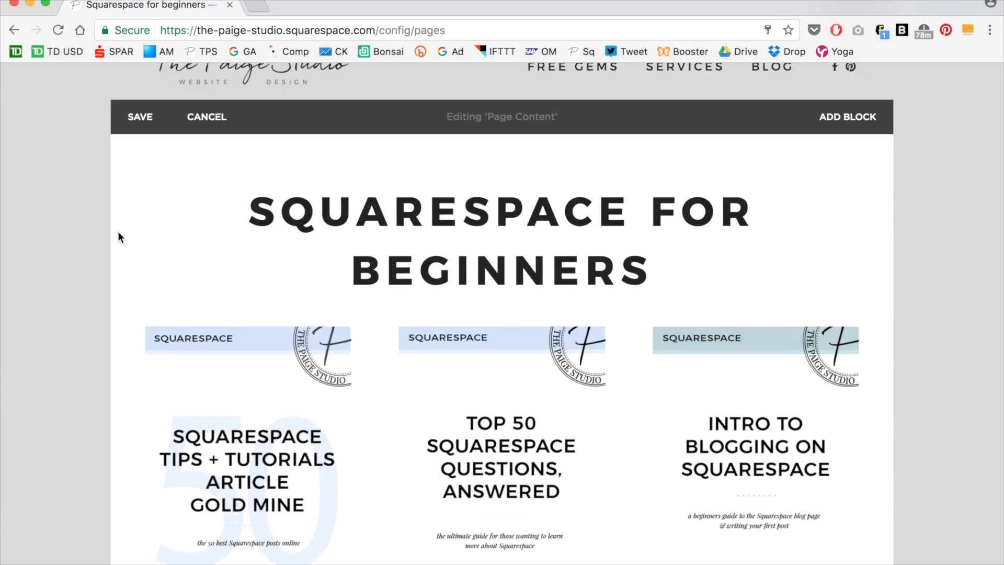
left_click(139, 116)
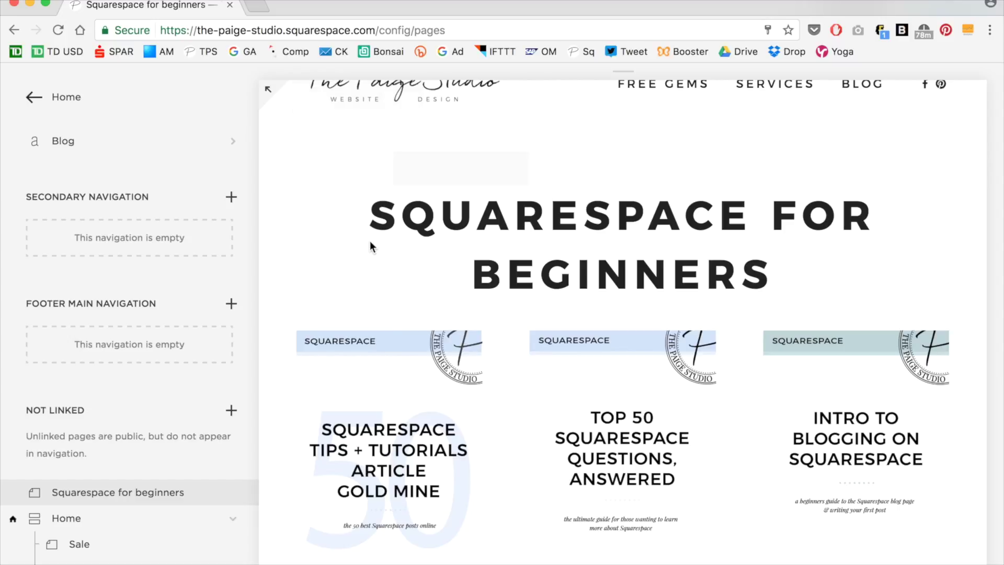
mouse_move(346, 256)
scroll(294, 247, "up", 1)
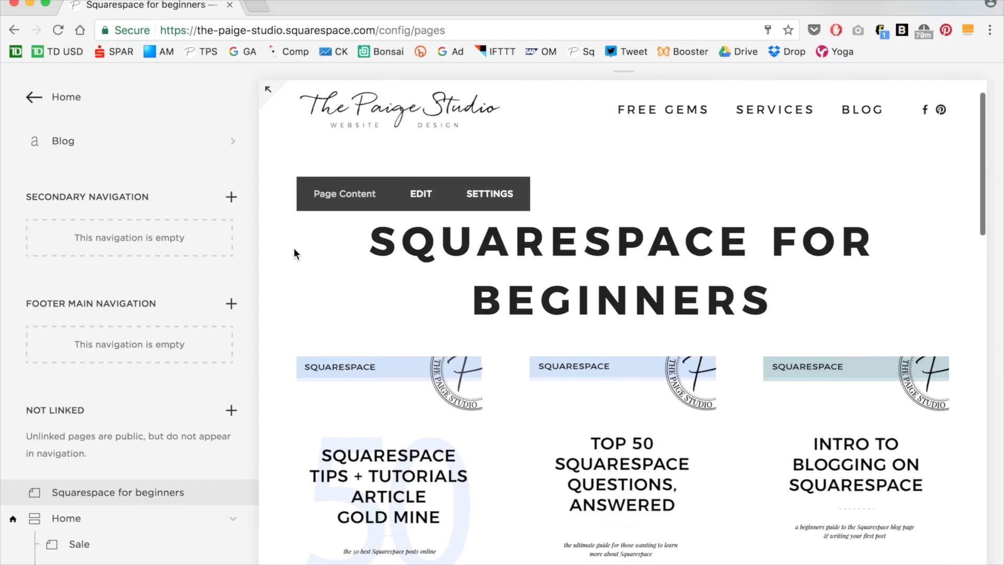
scroll(294, 253, "down", 1)
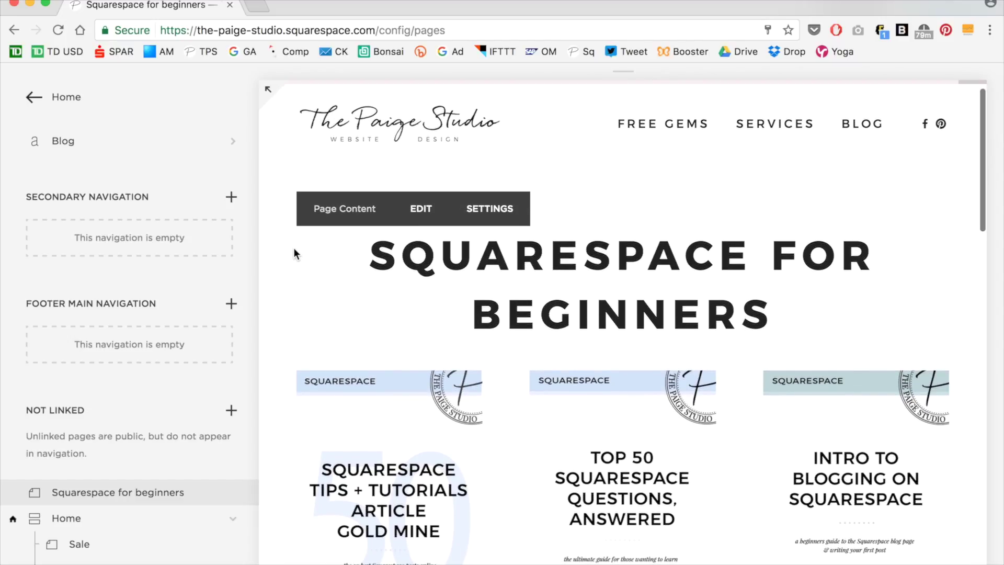
Create a folder named "Blog" in the Not Linked section
mouse_move(860, 129)
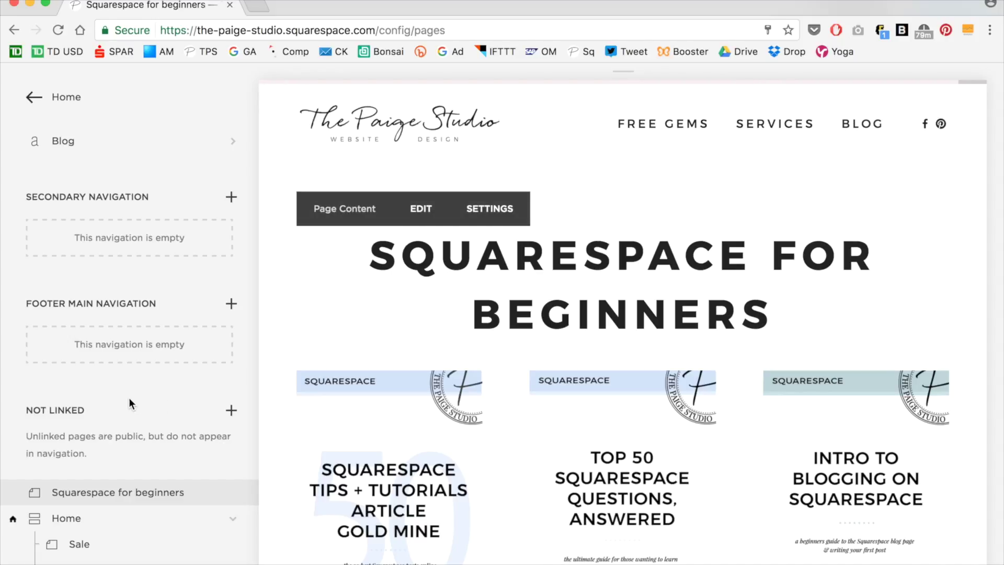
scroll(130, 398, "down", 5)
scroll(131, 404, "up", 3)
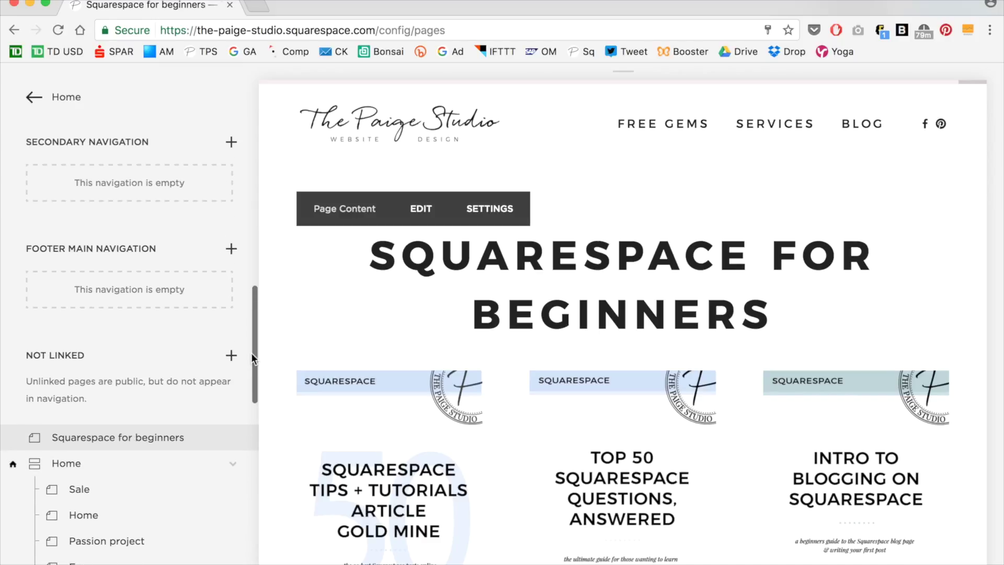
left_click(231, 356)
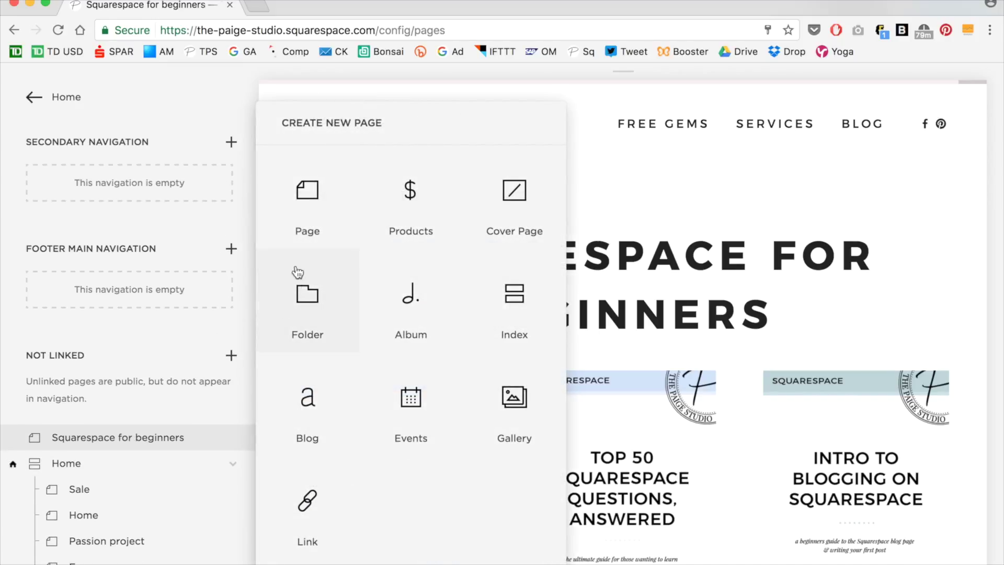
left_click(312, 298)
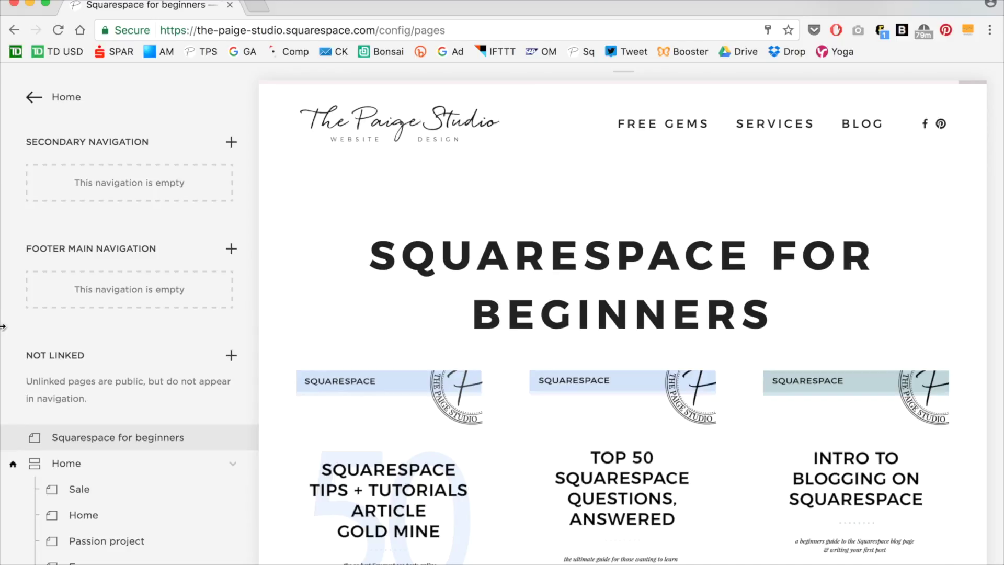
type("Blog")
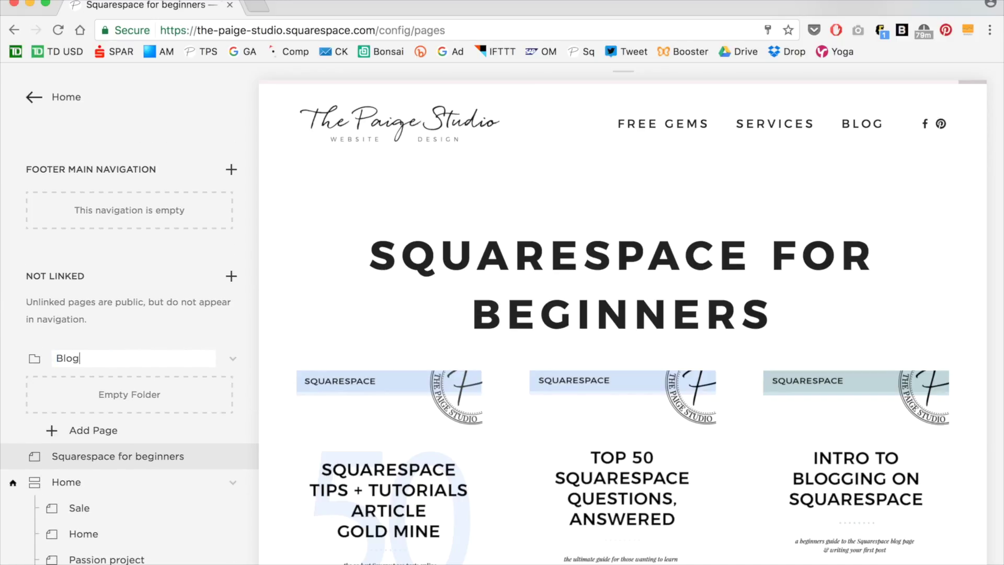
key("Return")
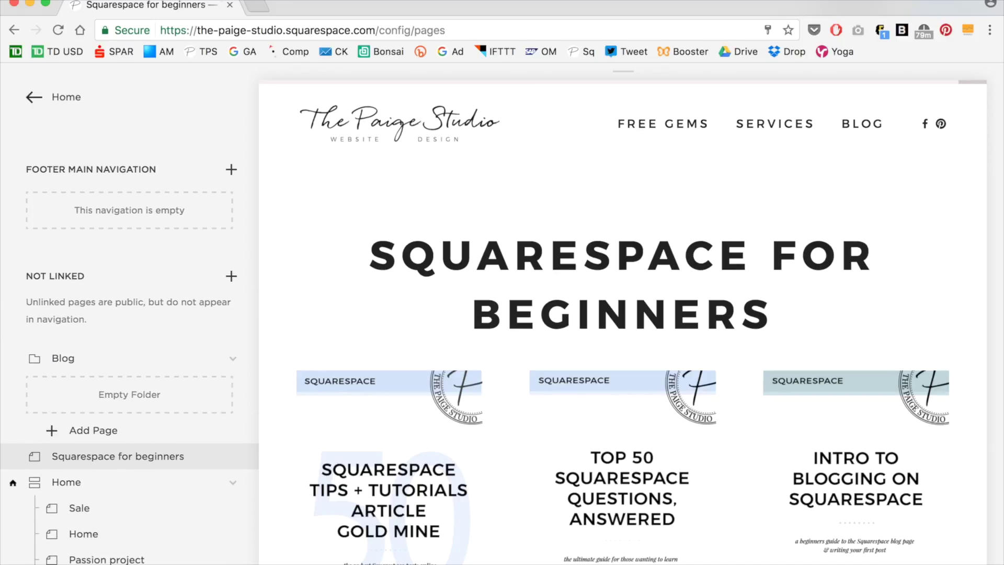
Add a link titled "Squarespace" to the unlinked Blog folder, pointing to the blog's Squarespace category
left_click(82, 434)
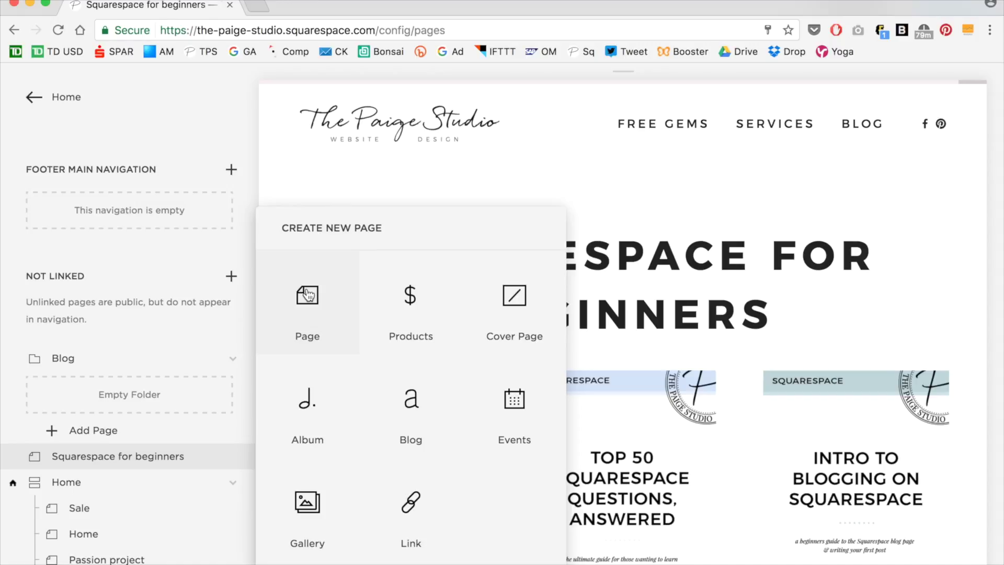
left_click(413, 503)
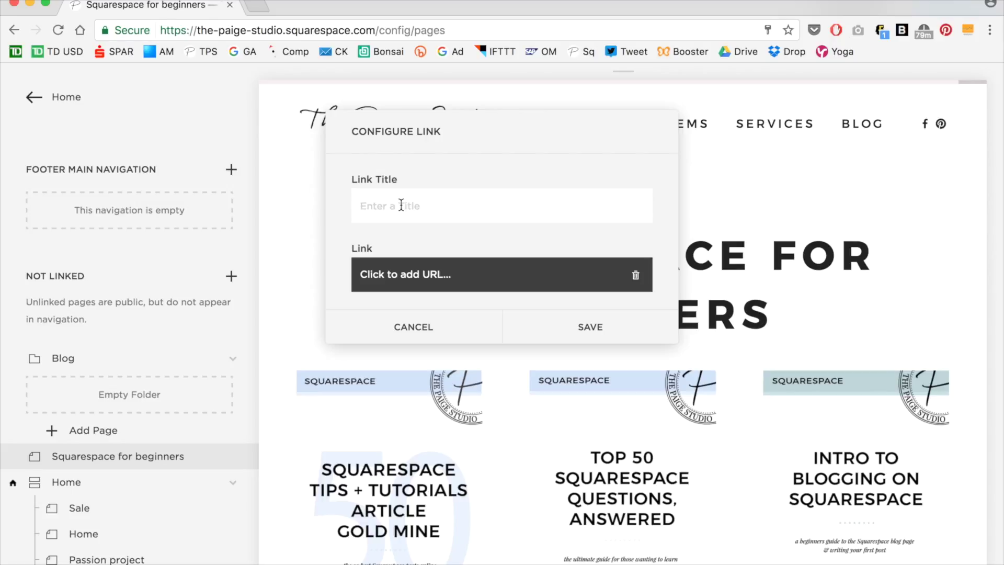
type("Squarespace")
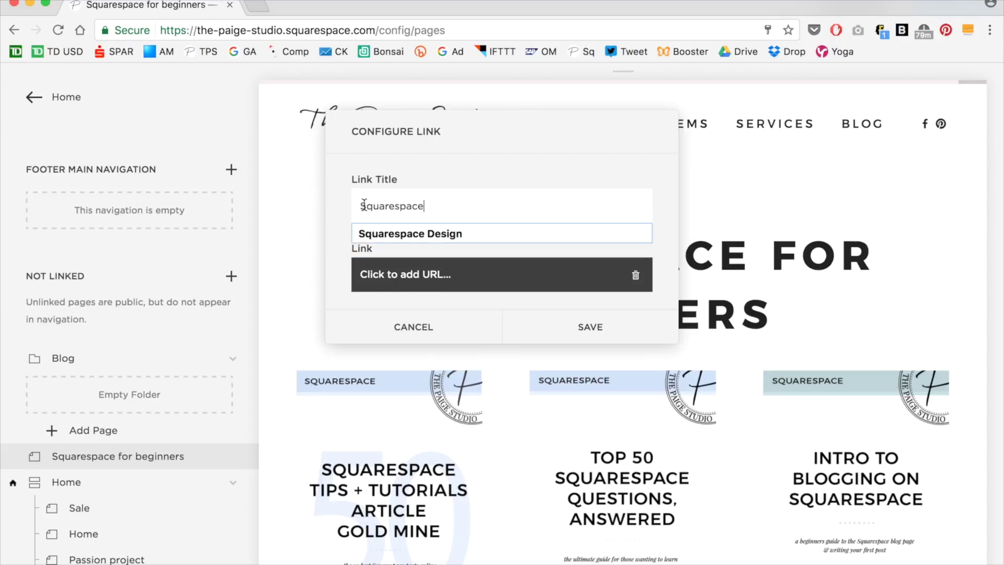
left_click(333, 209)
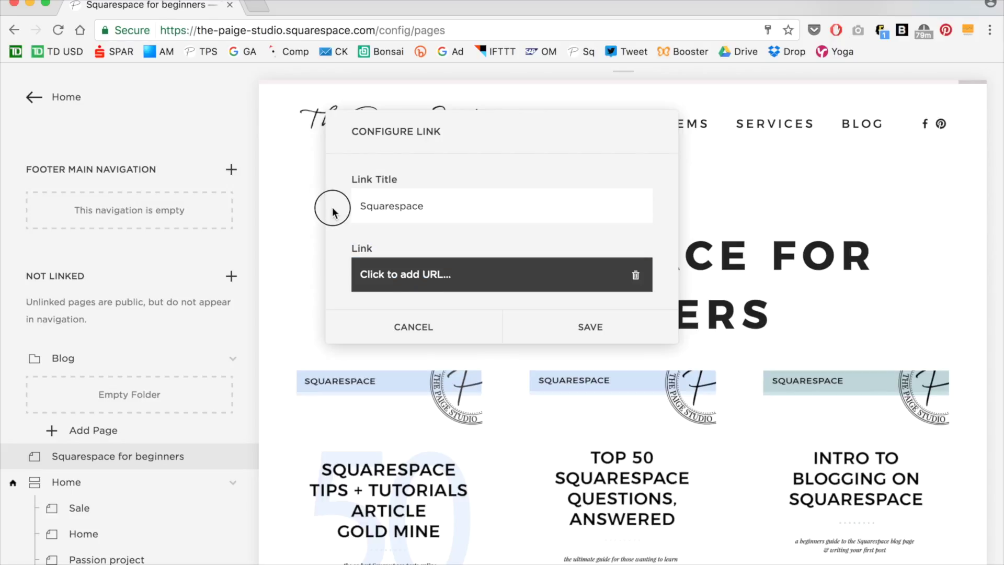
left_click(442, 274)
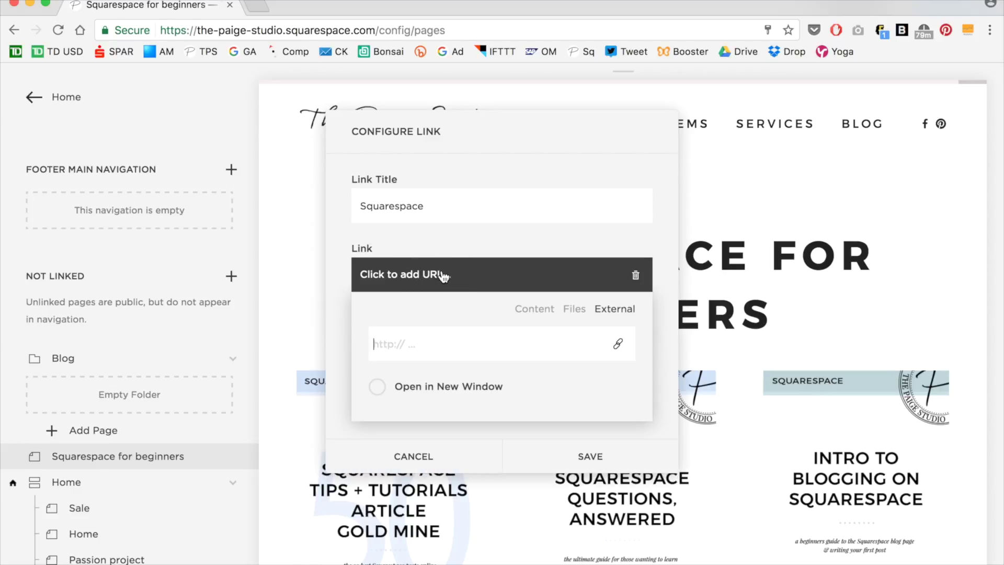
left_click(536, 313)
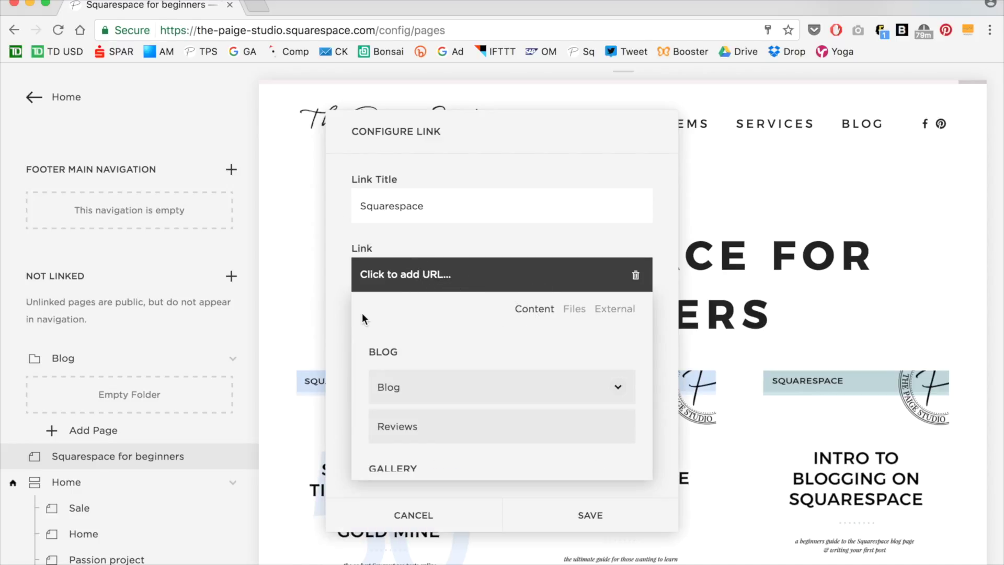
left_click(619, 388)
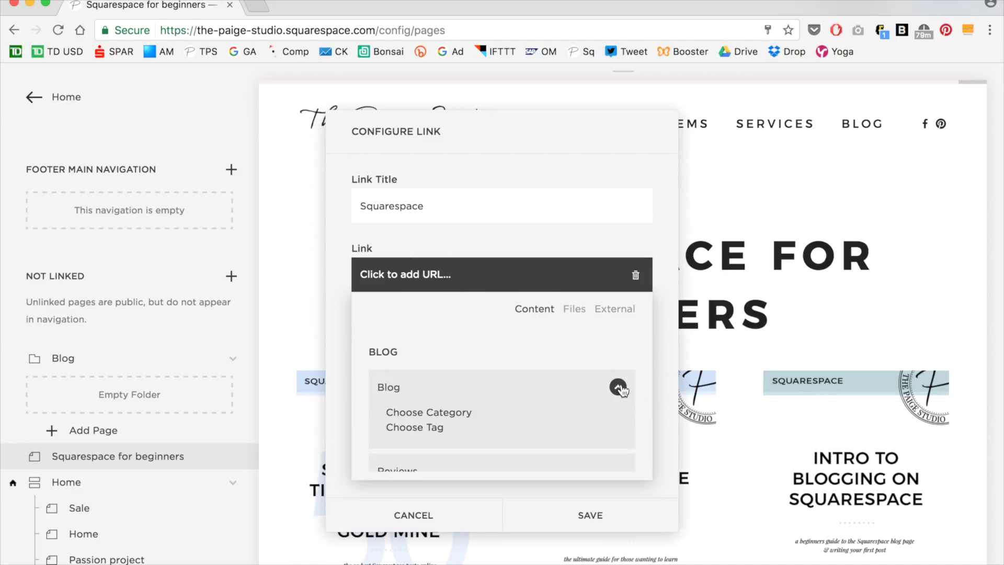
left_click(446, 413)
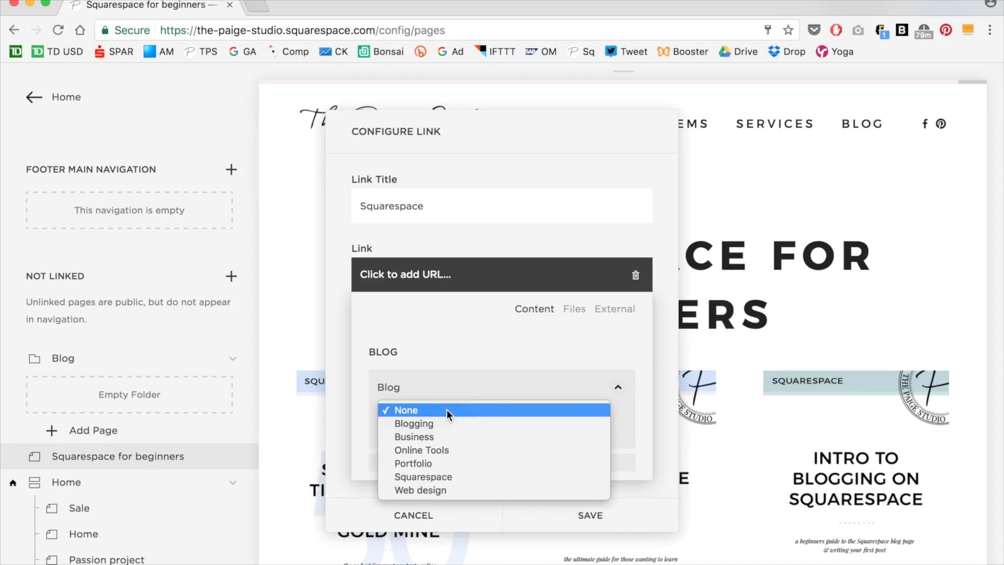
left_click(429, 477)
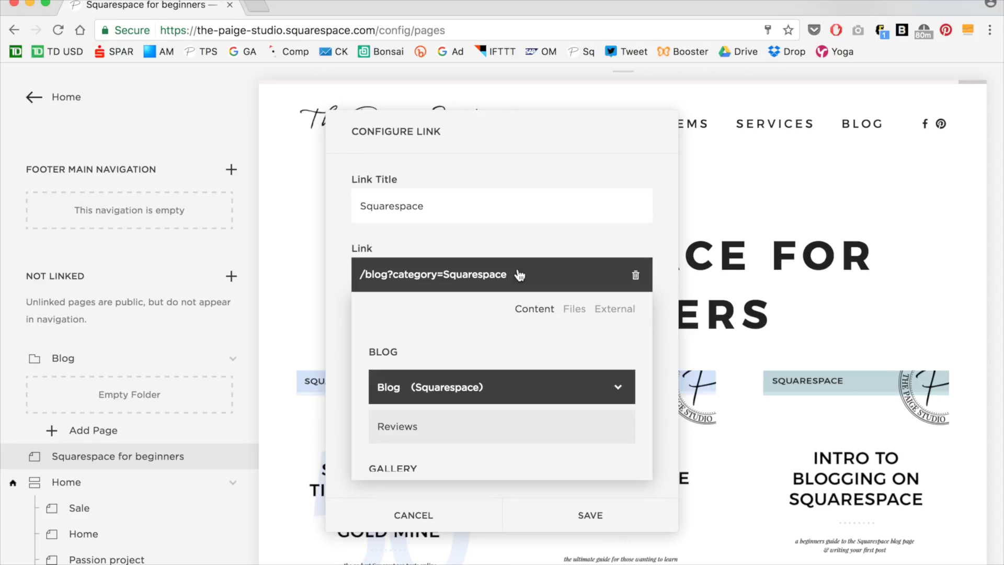
left_click(662, 341)
left_click(601, 320)
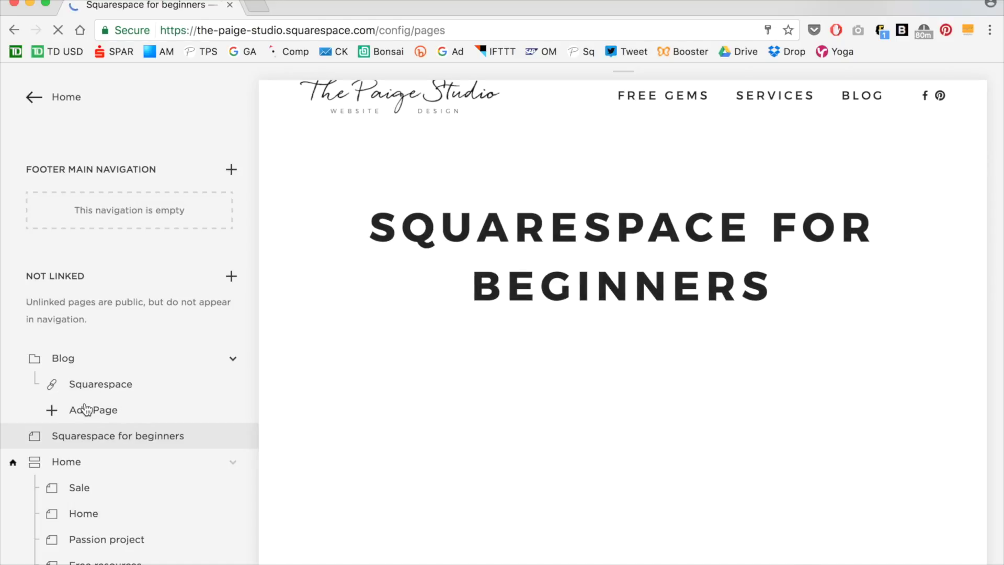
Add a link titled "Blogging" to the Blog folder, pointing to the blog's Blogging category
left_click(80, 410)
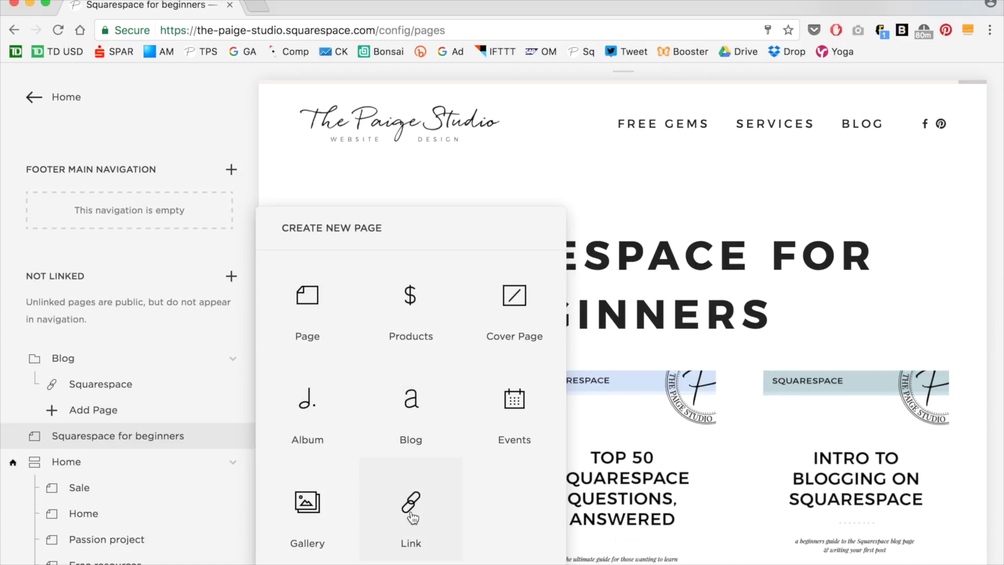
left_click(410, 502)
left_click(444, 279)
left_click(534, 309)
left_click(421, 347)
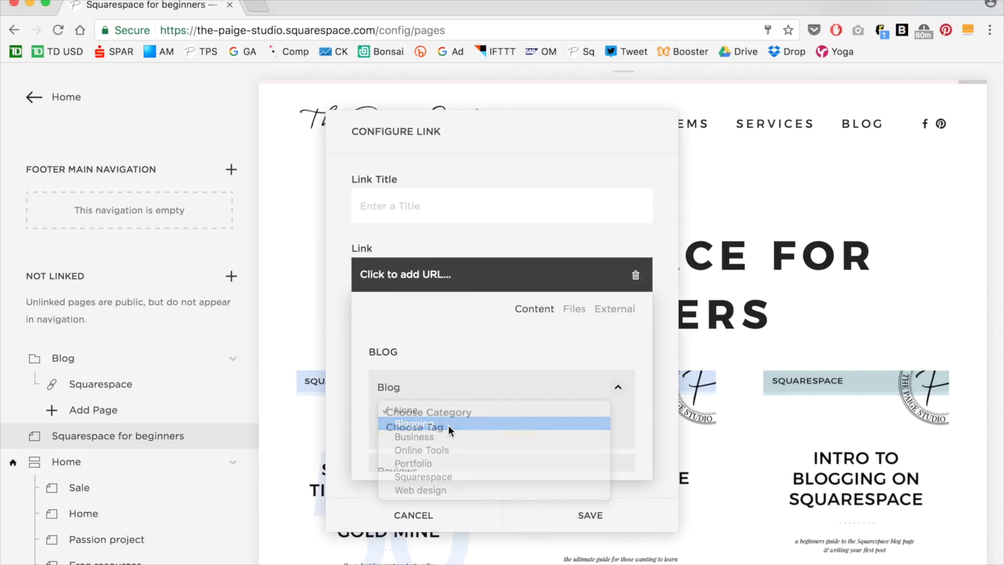
left_click(416, 356)
left_click(590, 325)
Add a link titled "Business" to the Blog folder, pointing to the blog's Business category
left_click(79, 436)
left_click(411, 319)
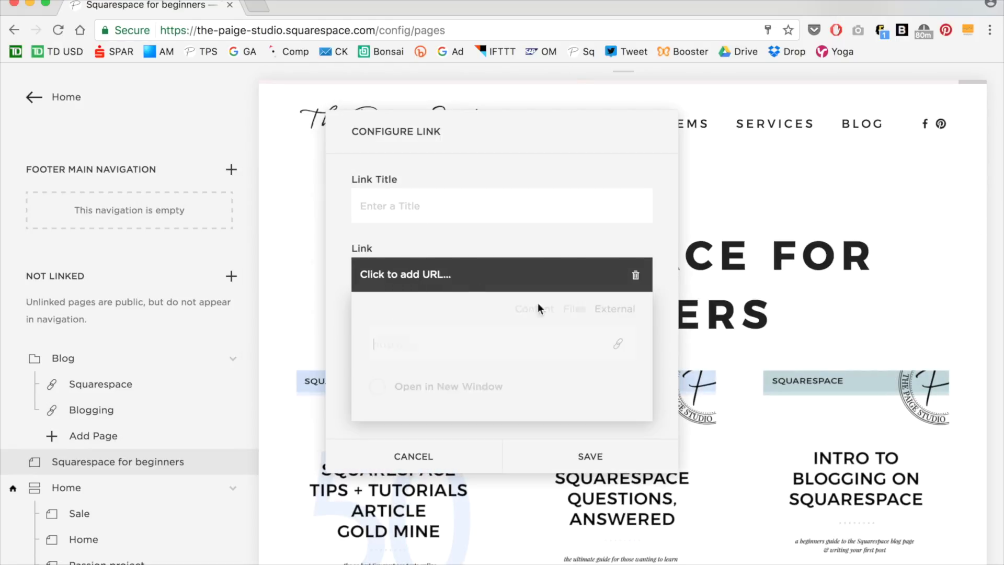
left_click(470, 277)
left_click(406, 403)
left_click(434, 441)
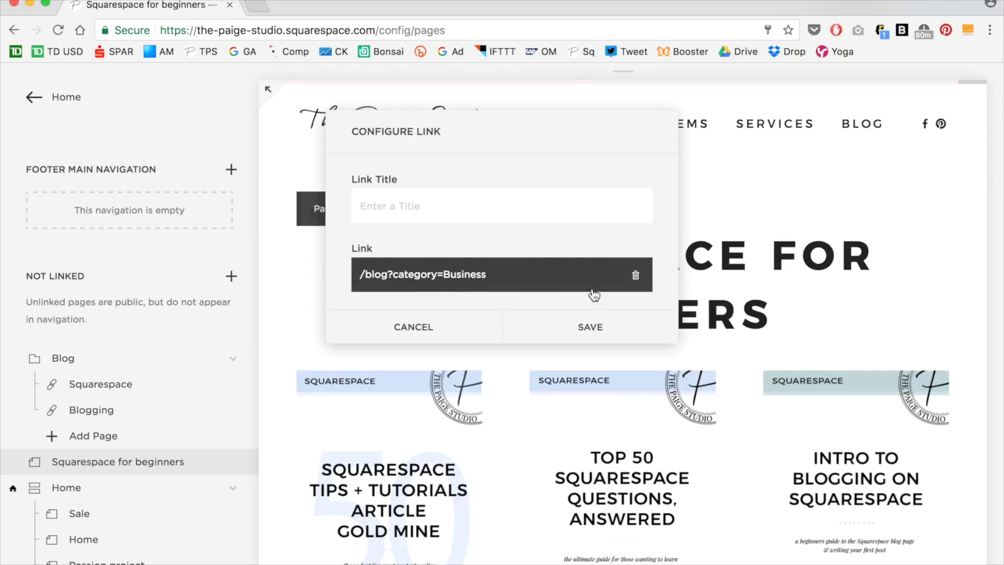
left_click(590, 515)
Add a link titled "Portfolio" to the Blog folder, pointing to the blog's Portfolio category
left_click(87, 467)
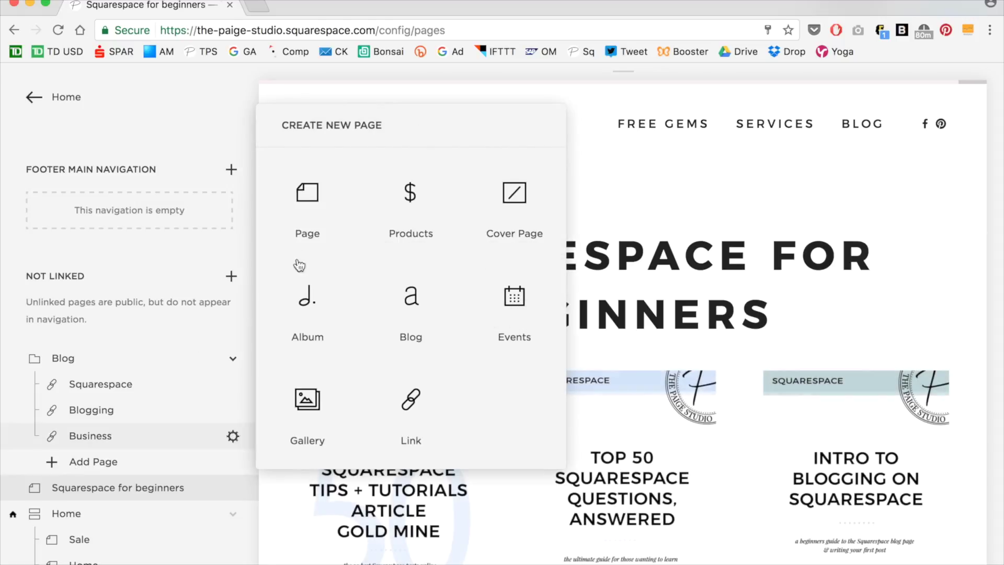
left_click(410, 392)
left_click(448, 274)
left_click(617, 386)
left_click(465, 464)
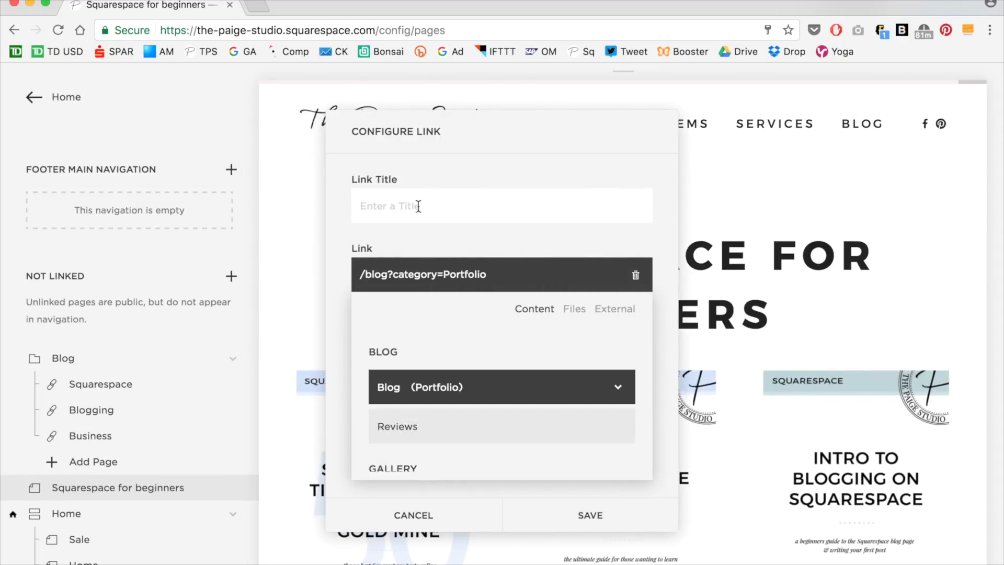
left_click(590, 263)
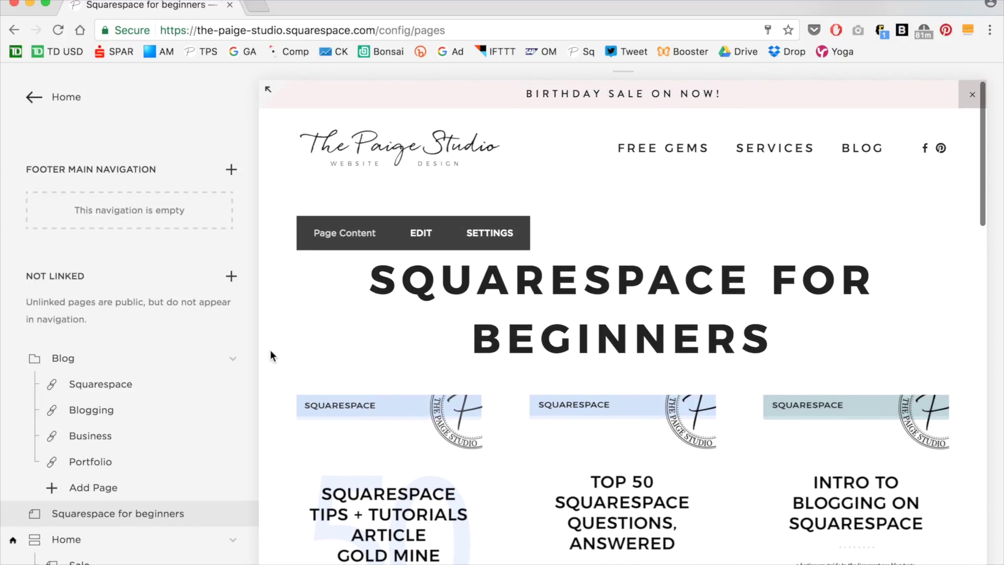
Move the Blog folder into the main navigation, between the Services index and the existing Blog page
left_click_drag(102, 358, 123, 428)
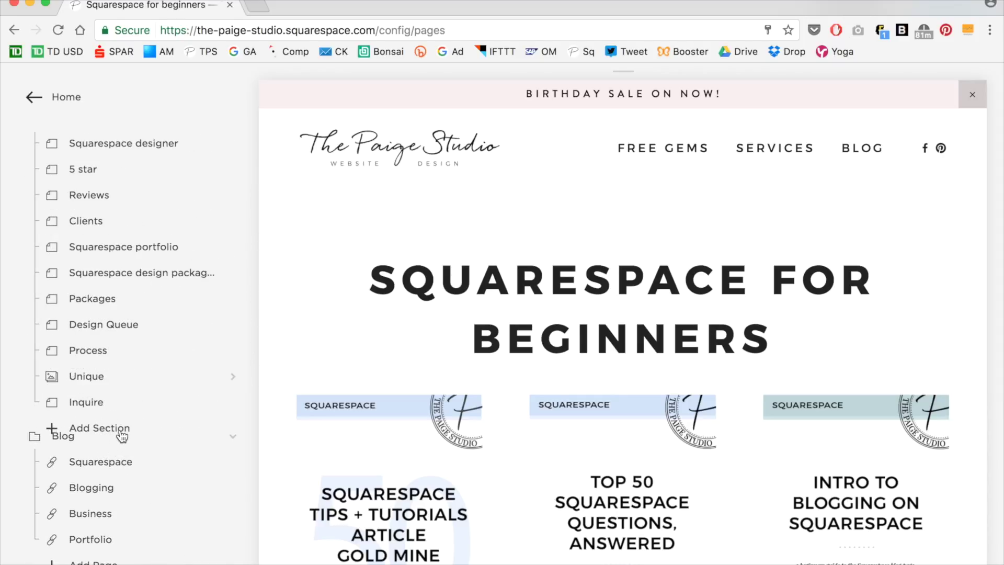
scroll(120, 337, "down", 5)
scroll(106, 337, "down", 1)
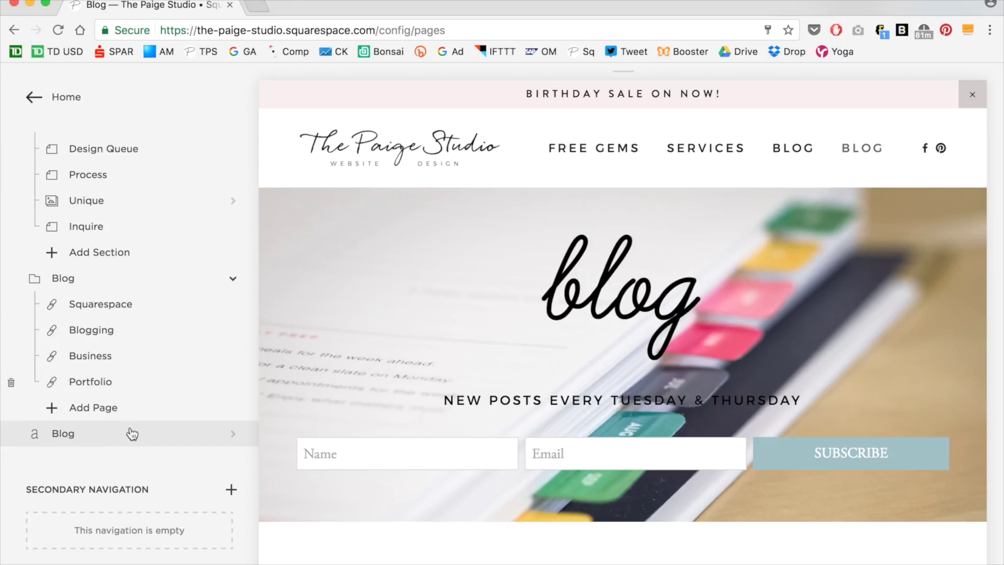
Examine the blog posts filtered by the Squarespace category in the full site preview
mouse_move(795, 159)
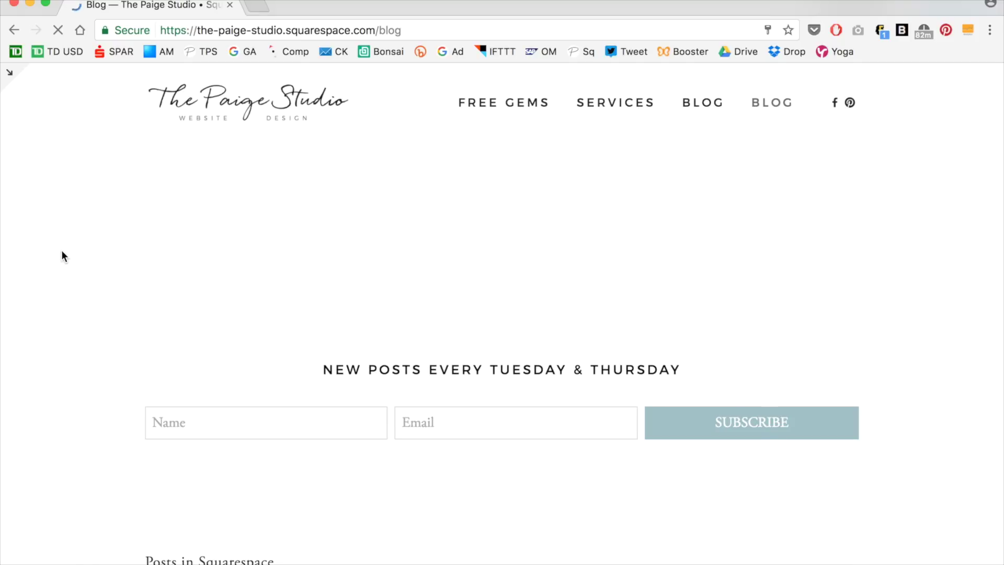
scroll(62, 256, "down", 8)
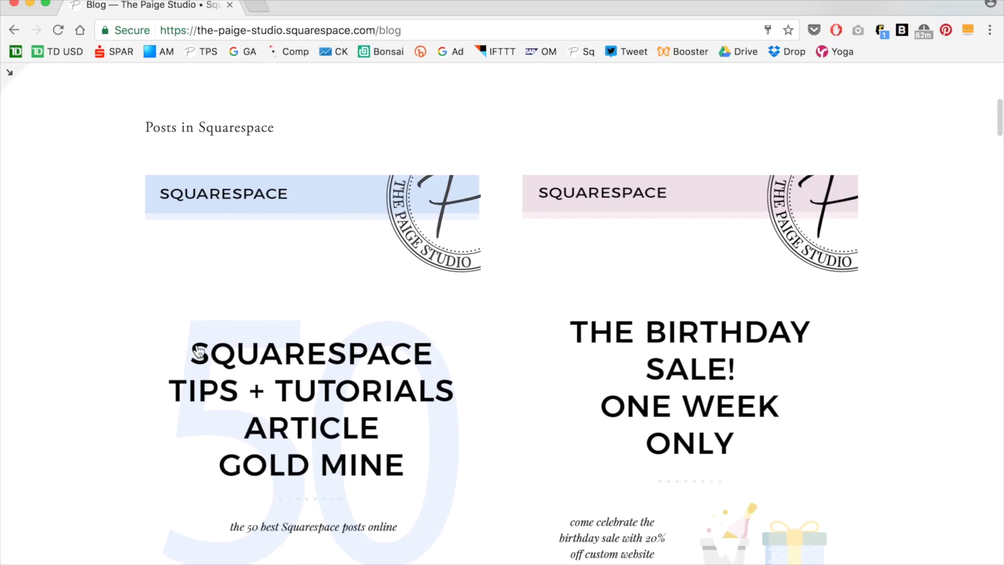
scroll(47, 298, "down", 5)
scroll(48, 298, "down", 3)
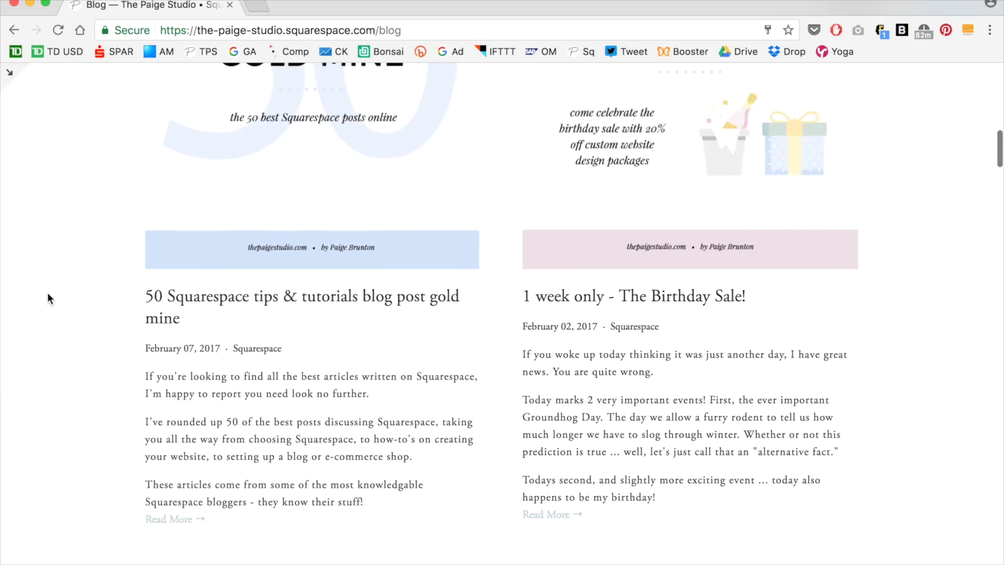
scroll(48, 298, "up", 7)
scroll(48, 298, "up", 1)
scroll(47, 298, "down", 1)
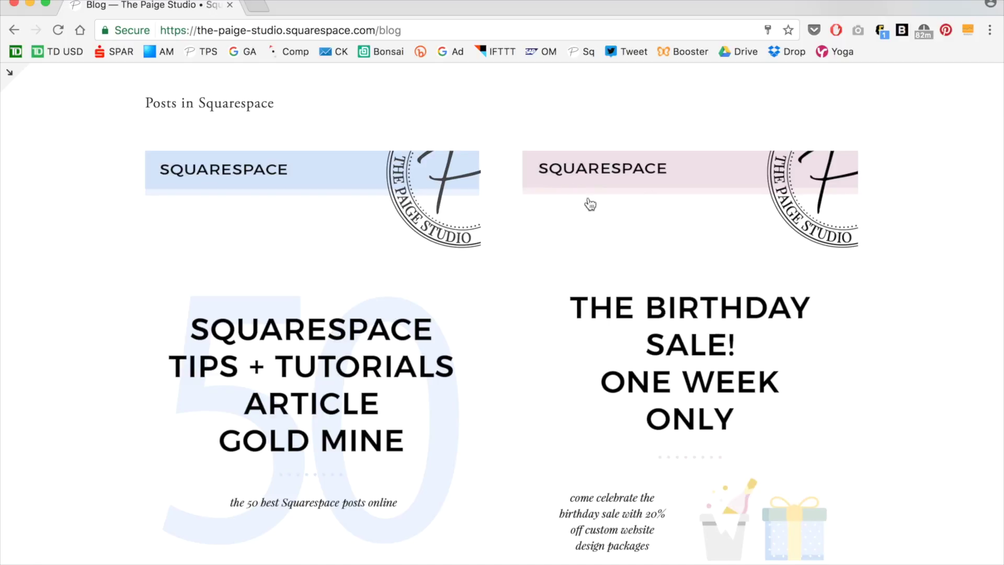
scroll(618, 240, "down", 1)
scroll(617, 240, "up", 2)
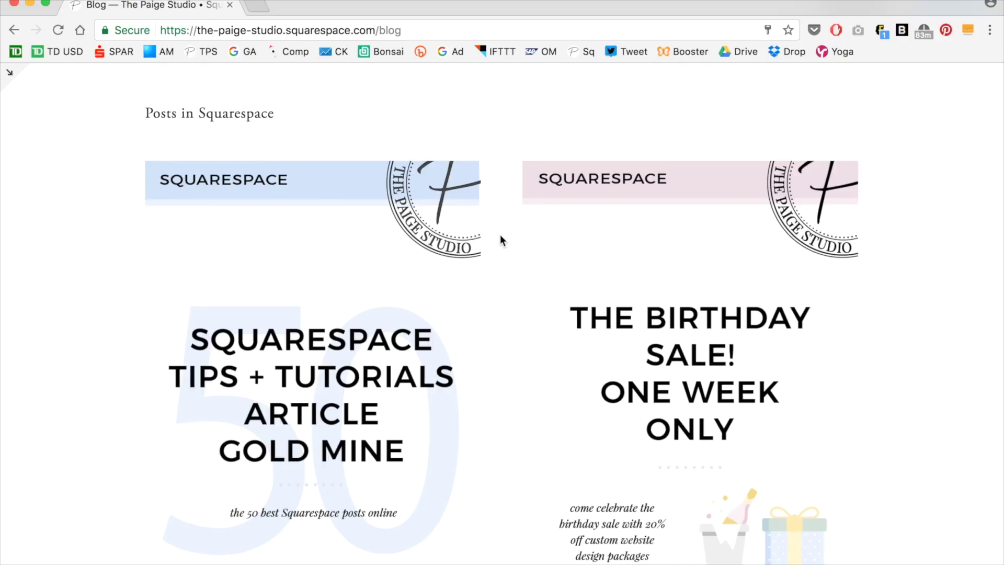
key("Escape")
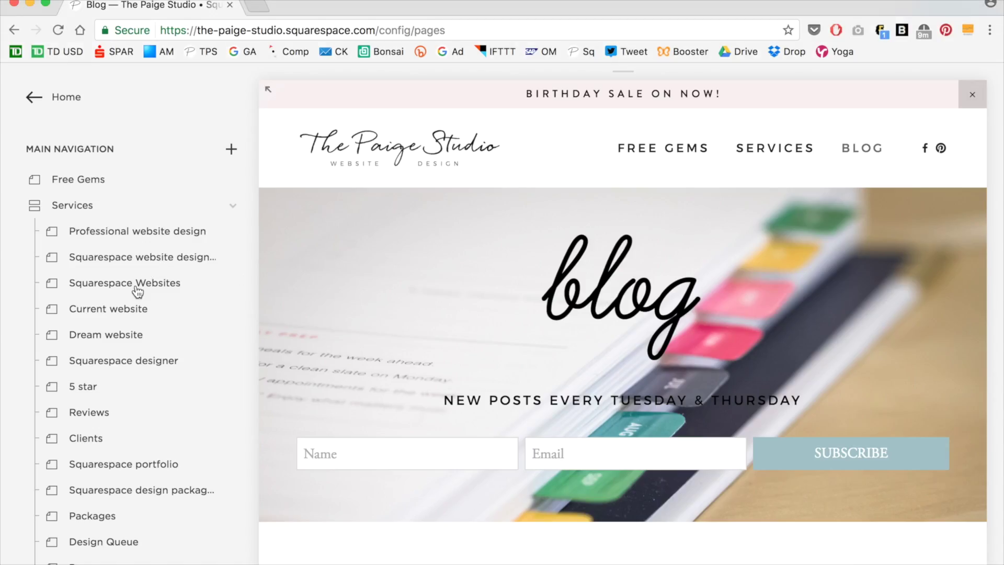
Create a new unlinked page titled "Blog" in the Not Linked section and start editing its content
scroll(141, 287, "down", 15)
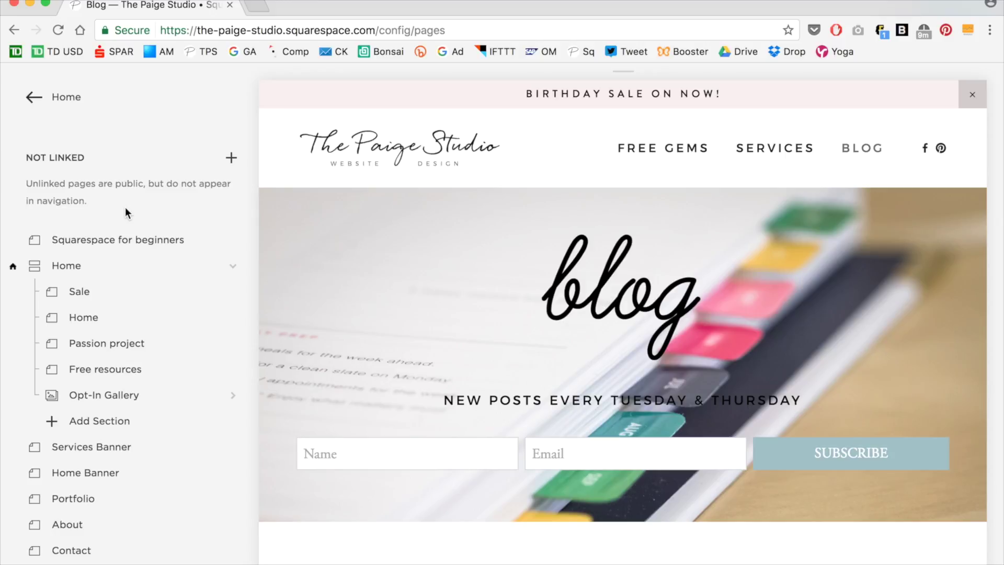
left_click(231, 158)
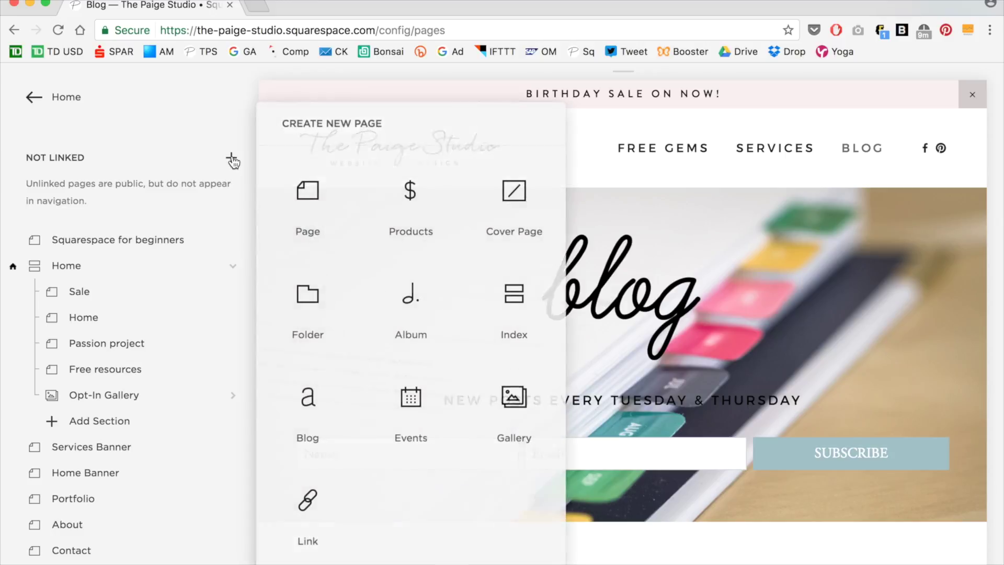
left_click(305, 192)
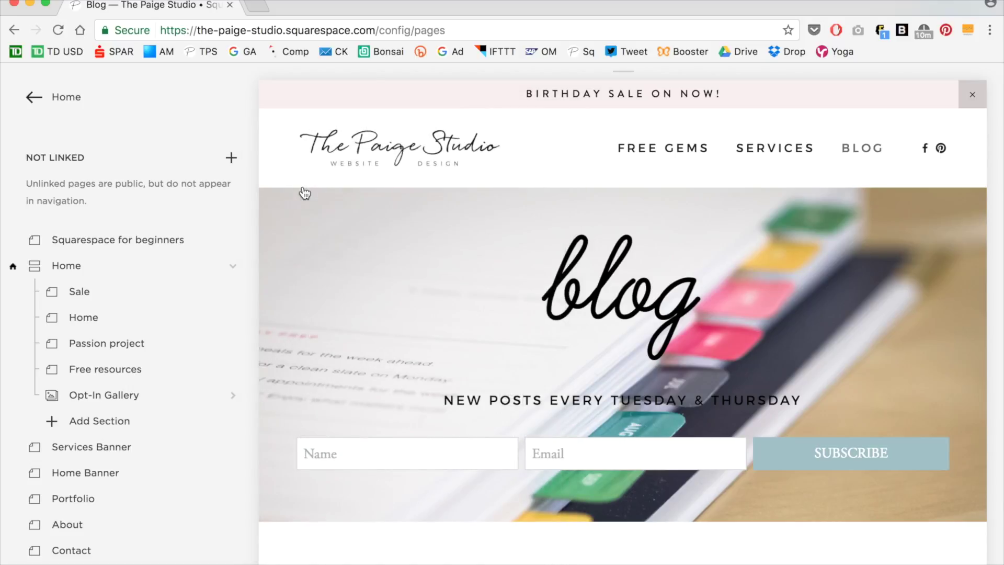
left_click(108, 238)
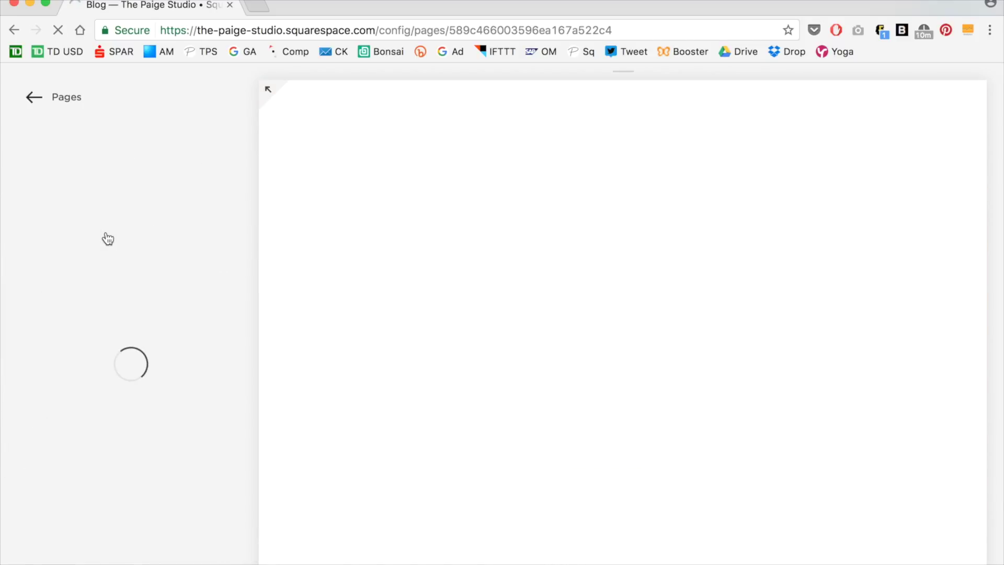
type("Blog")
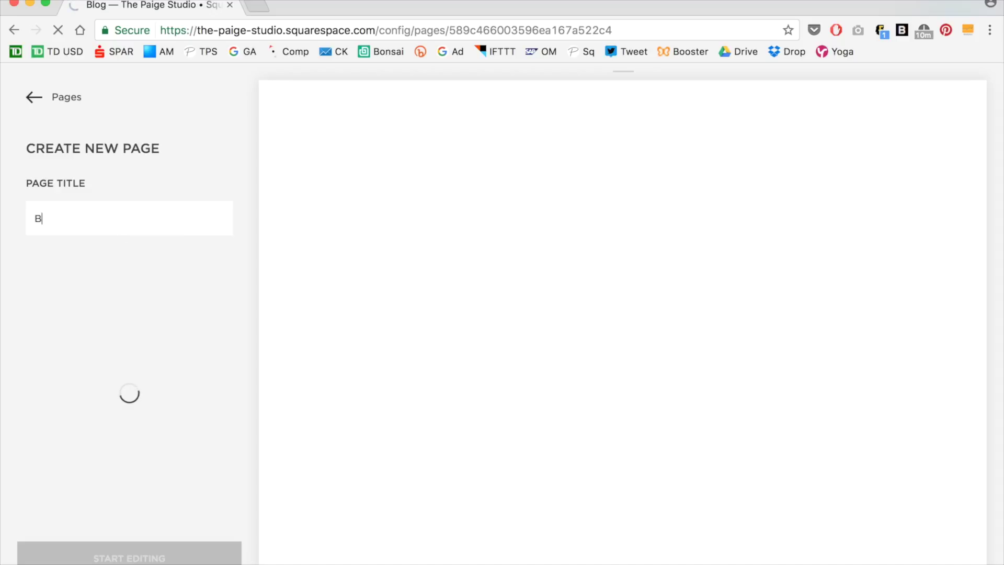
left_click(122, 558)
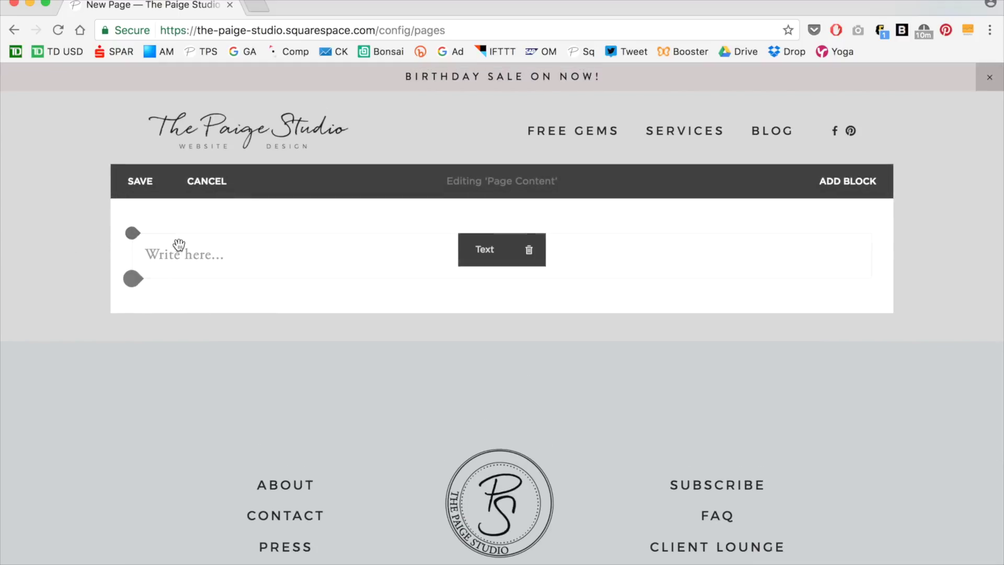
Add a Summary List block to the new page, with the Blog page as its content source
left_click(134, 235)
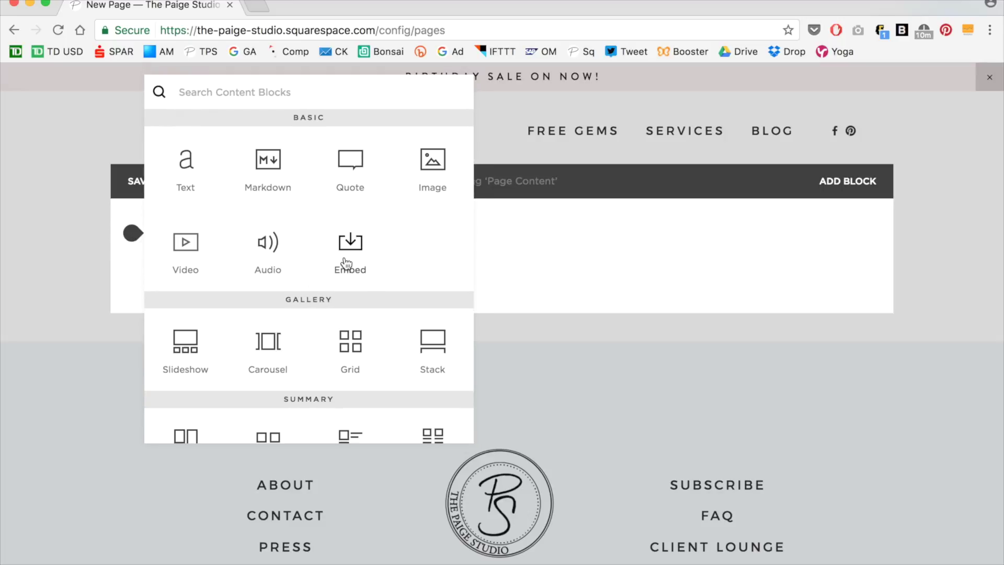
scroll(346, 263, "down", 4)
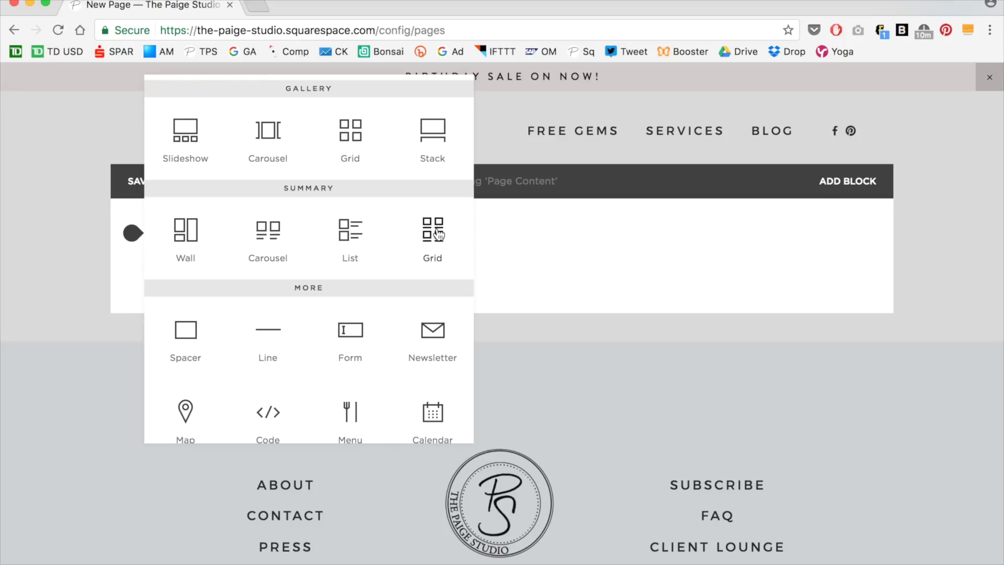
left_click(352, 232)
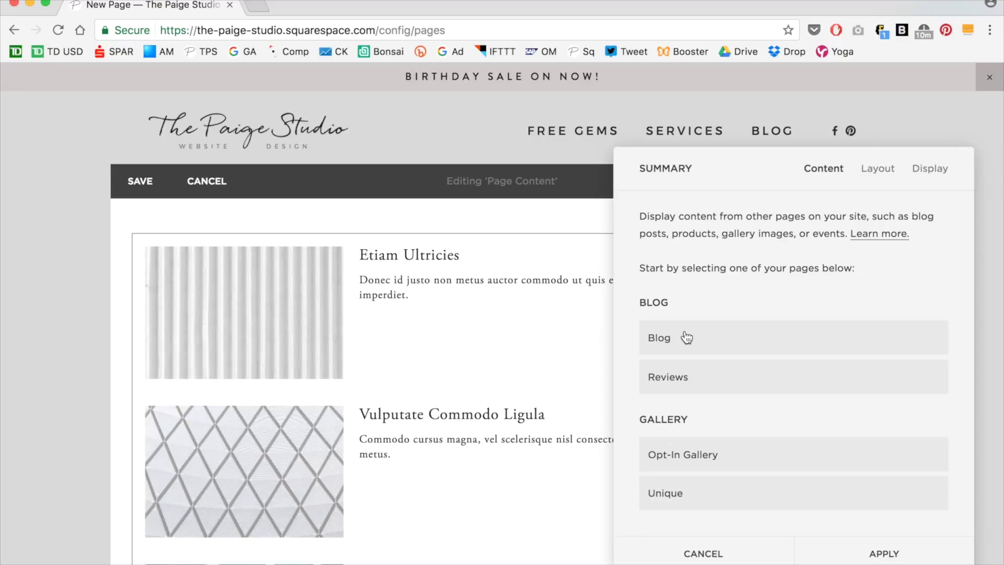
left_click(686, 338)
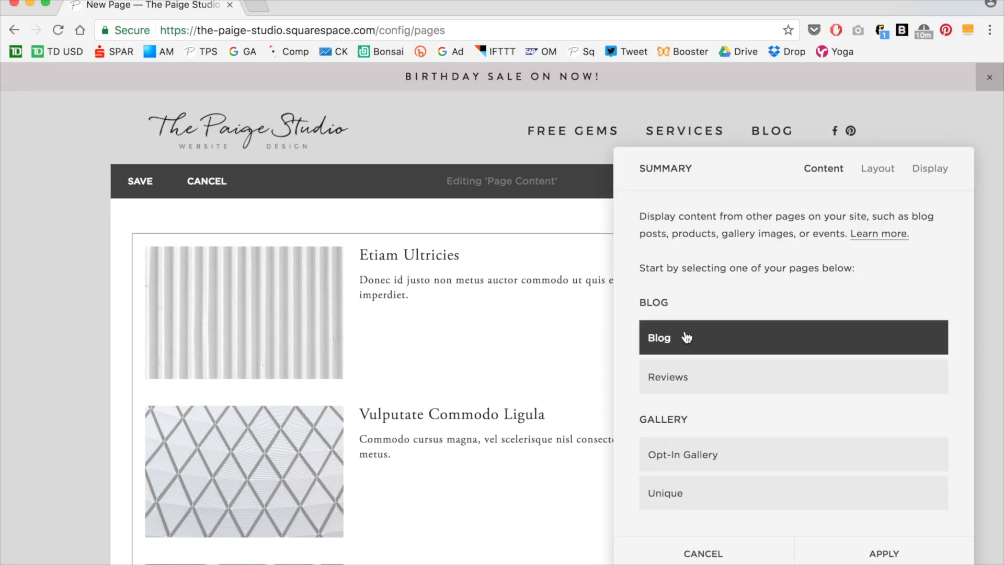
Set the summary block's image aspect ratio to 3:4 Three-Four (Vertical) and its image size to 20%
left_click(874, 175)
left_click(719, 340)
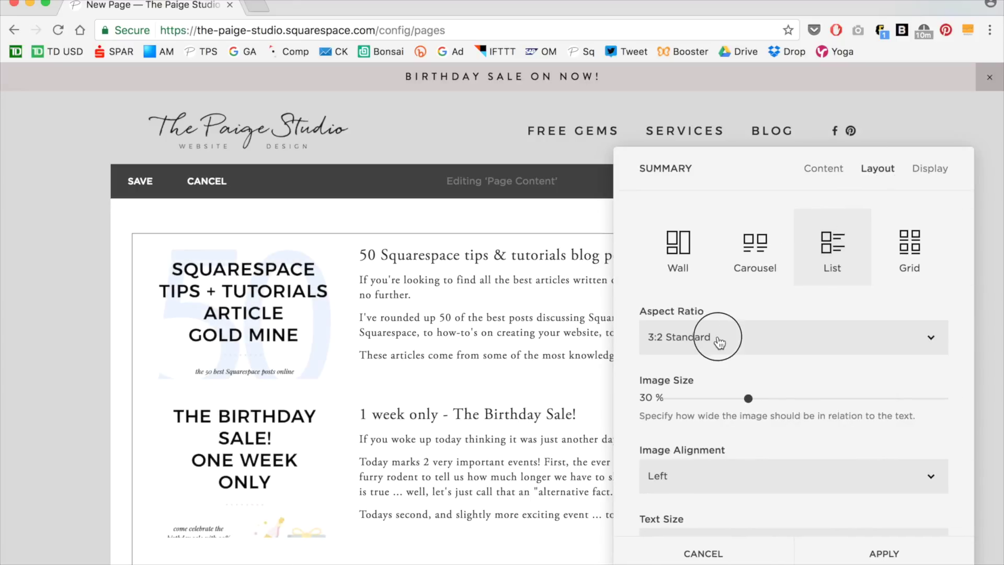
key("Escape")
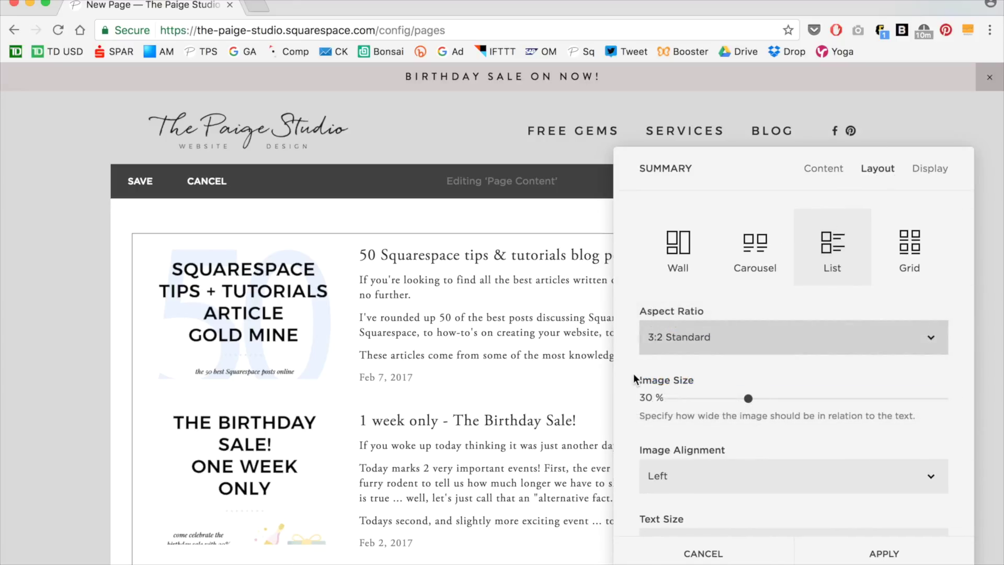
key("Left")
key("Left")
key("Left")
key("Left")
key("Left")
key("Left")
key("Left")
key("Left")
key("Left")
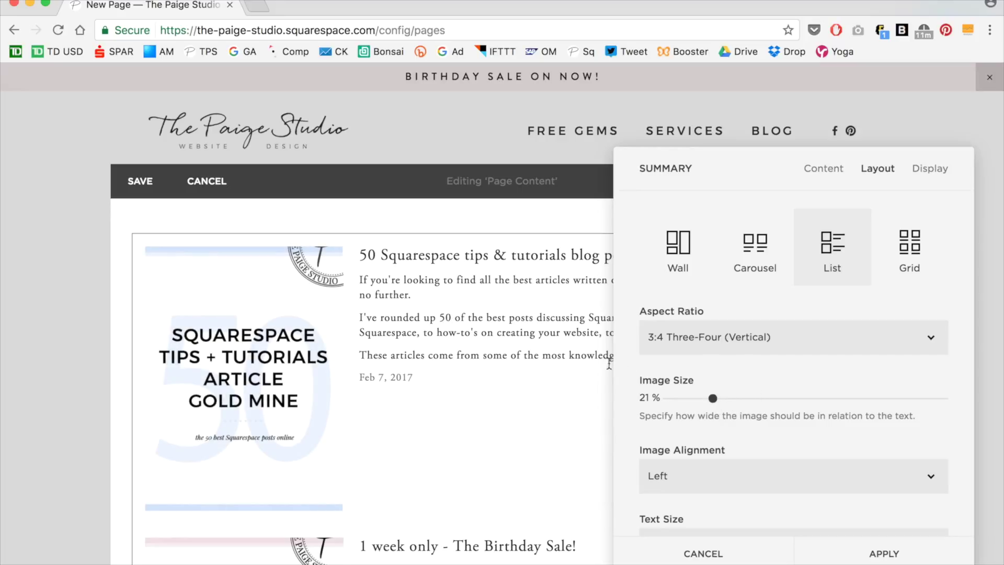
scroll(465, 292, "down", 3)
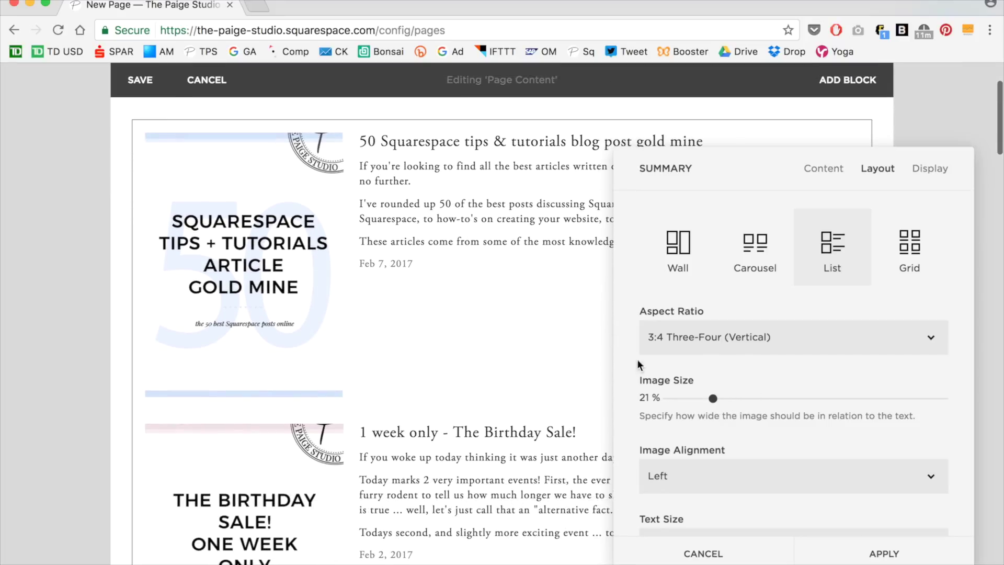
mouse_move(719, 399)
left_mouse_down()
mouse_move(698, 400)
mouse_move(712, 399)
left_mouse_up()
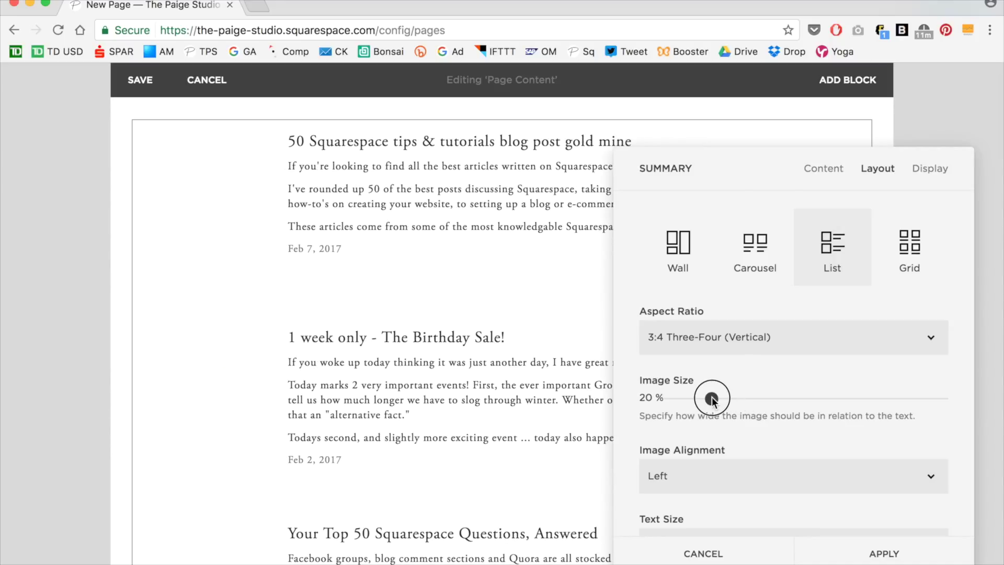
scroll(448, 352, "down", 4)
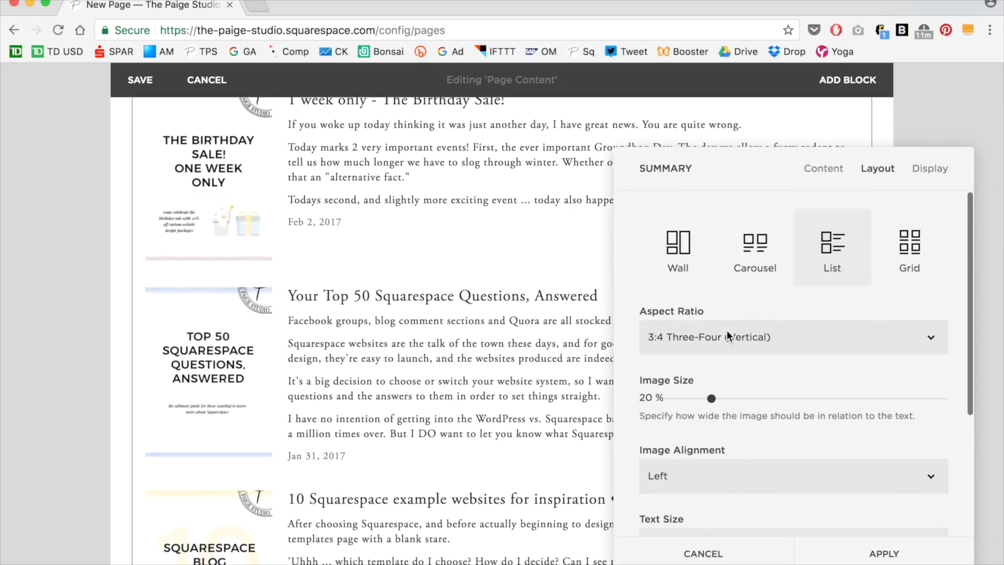
Set the number of items displayed in the summary block to 30
left_click(923, 170)
scroll(344, 310, "up", 3)
scroll(344, 307, "up", 3)
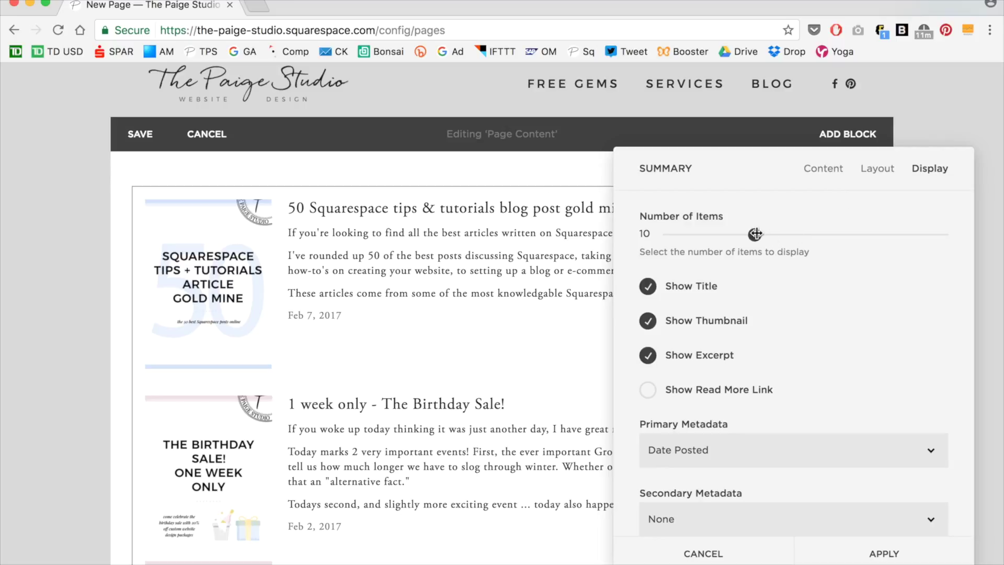
left_click_drag(756, 234, 967, 244)
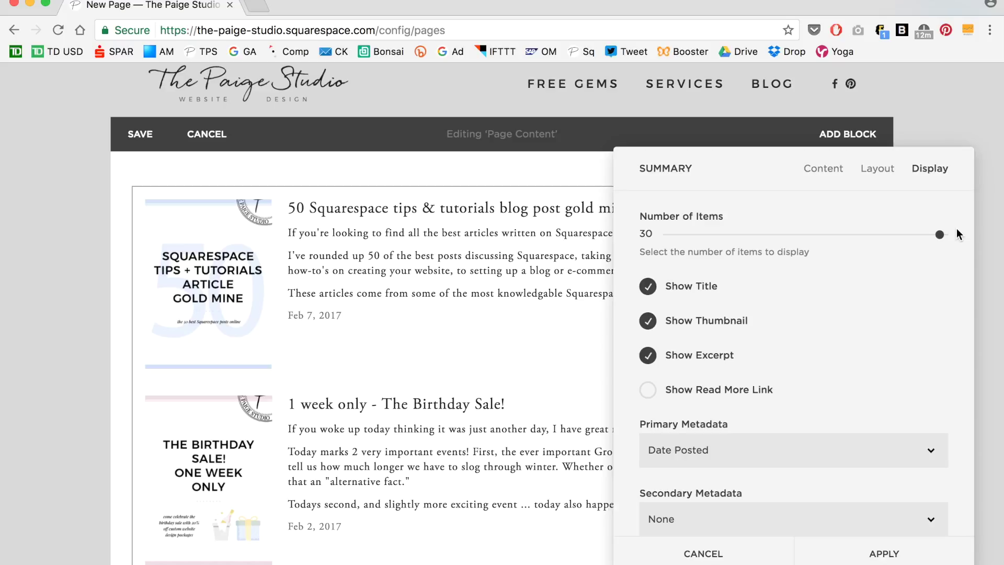
Filter the summary block by the tag "First" and apply the block settings
scroll(958, 233, "down", 5)
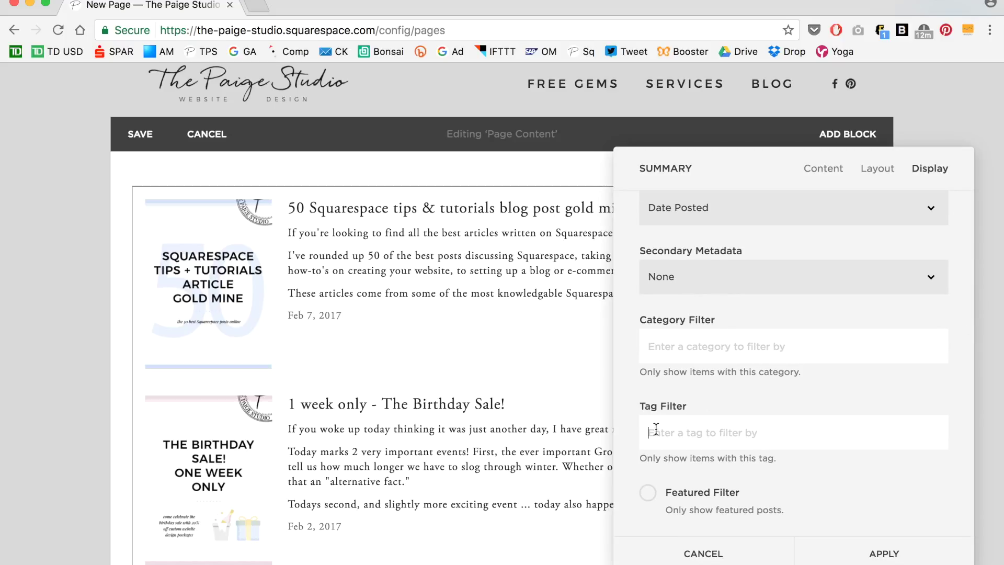
left_click(656, 429)
type("Fi")
left_click(660, 465)
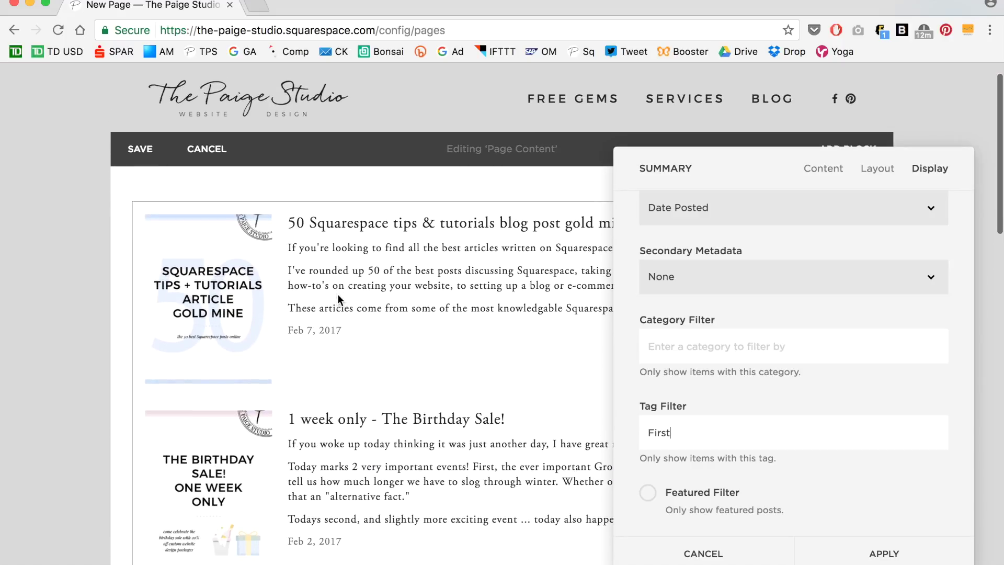
left_click(866, 550)
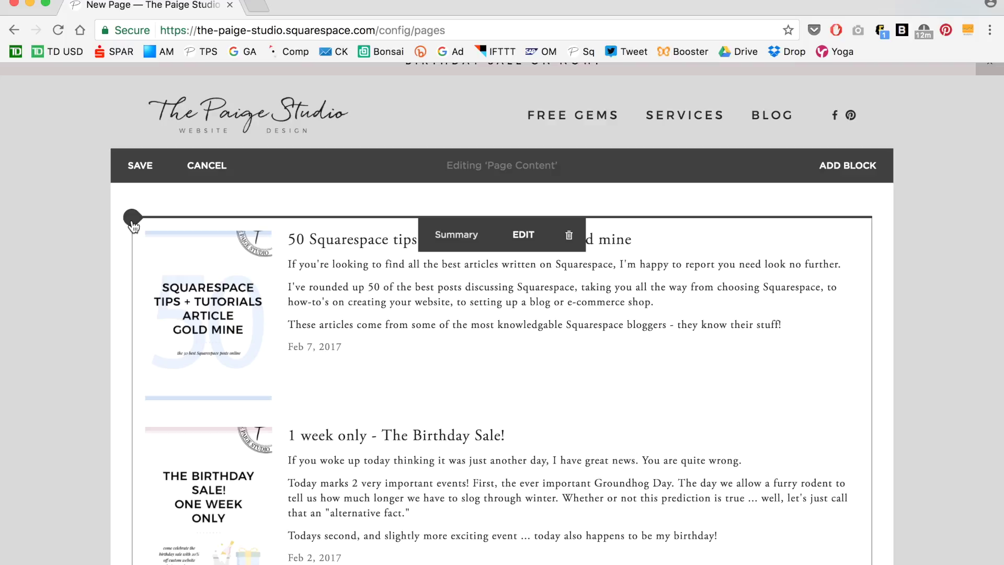
Add a second Summary List block above the first one, with the Blog page as its content source
left_click(132, 224)
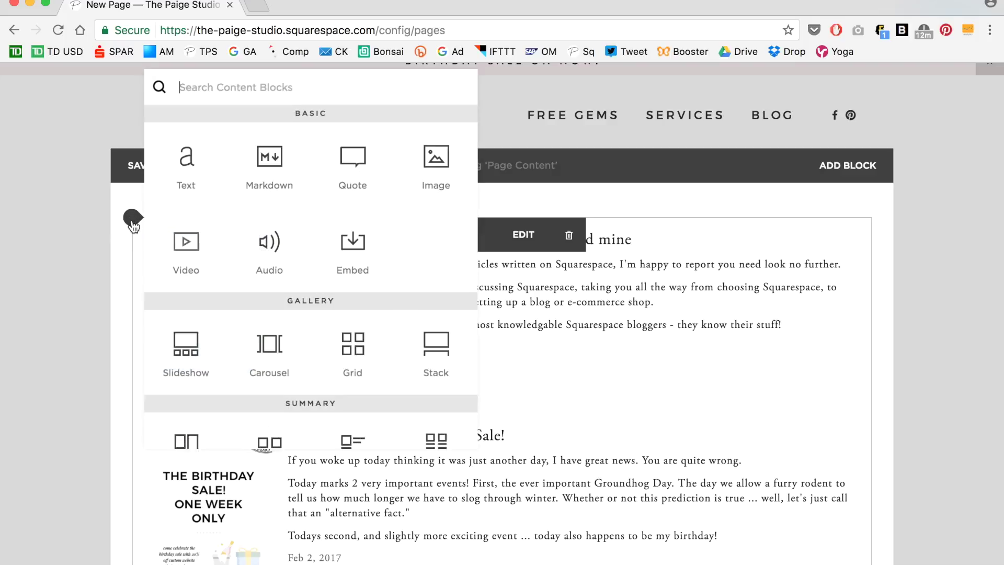
scroll(188, 251, "down", 5)
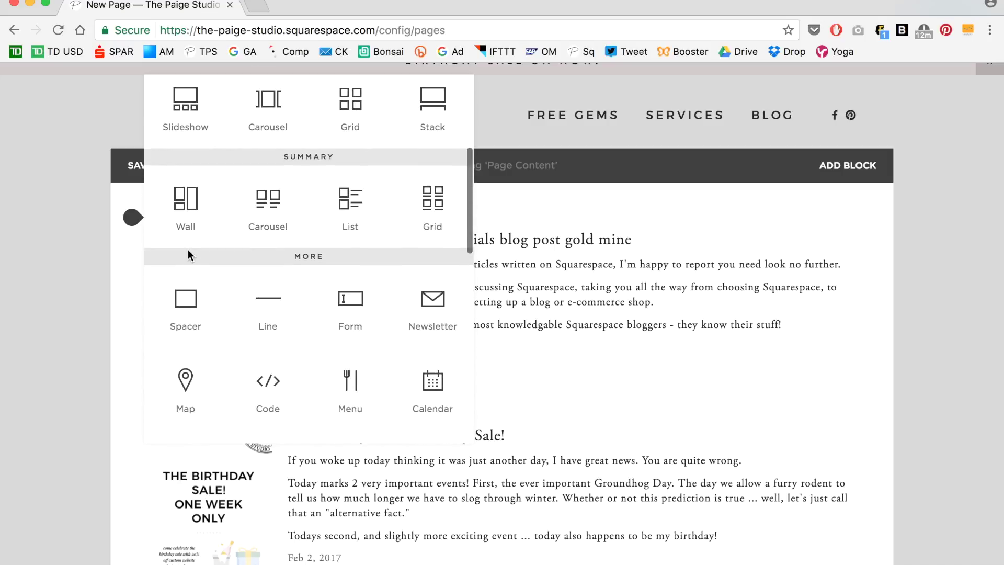
left_click(375, 204)
scroll(701, 304, "down", 3)
left_click(715, 342)
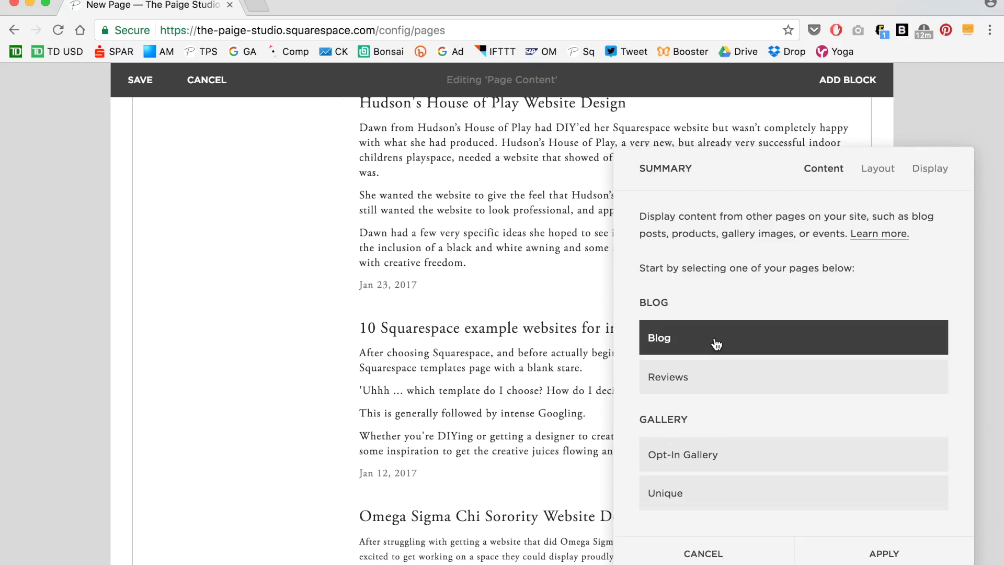
Set the second summary block's aspect ratio to 2:3 Standard (Vertical) and its image size to 19%
left_click(877, 169)
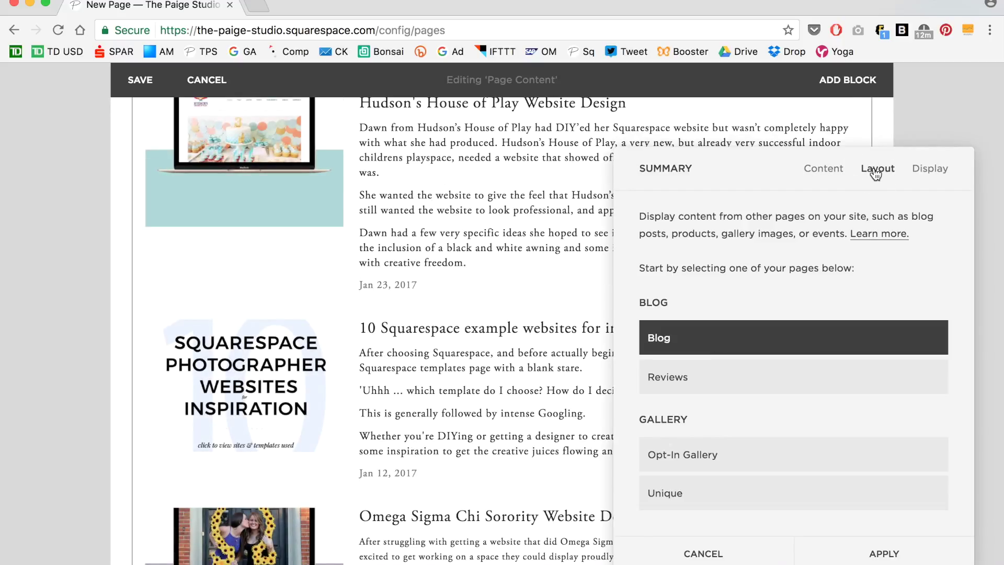
left_click(700, 337)
left_click(701, 289)
left_click_drag(748, 398, 706, 399)
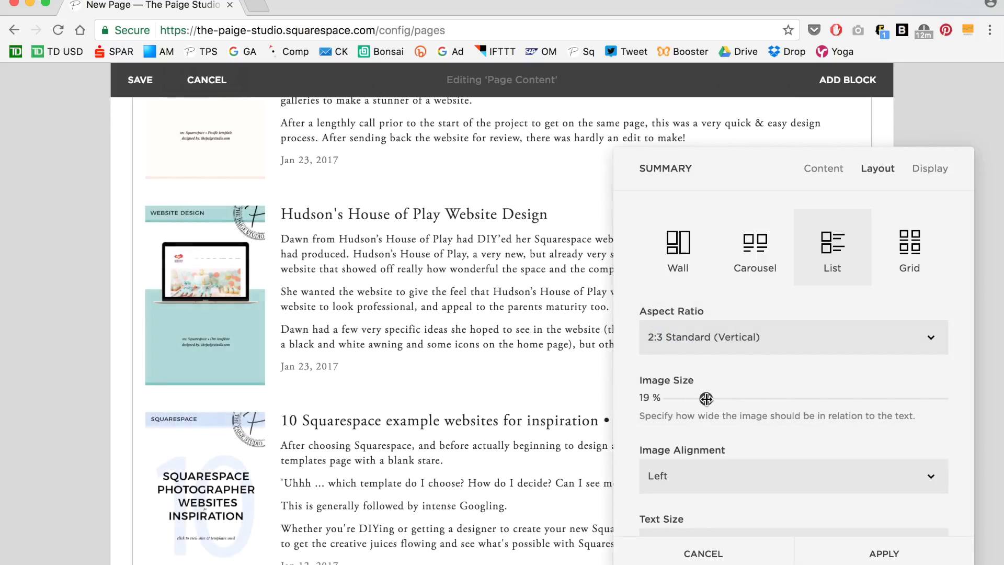
Filter the second summary block's posts by the tag "second"
left_click(925, 179)
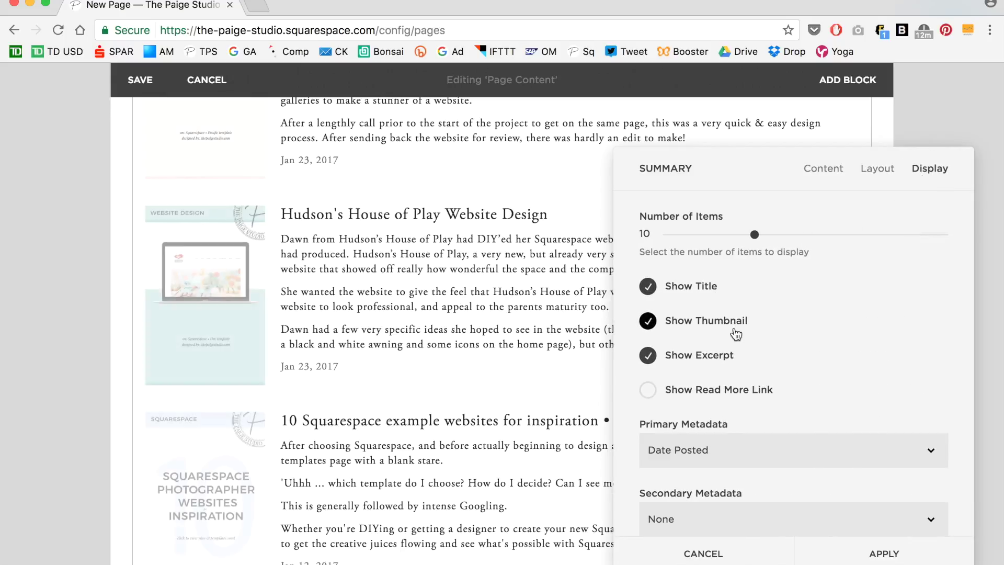
scroll(735, 332, "down", 5)
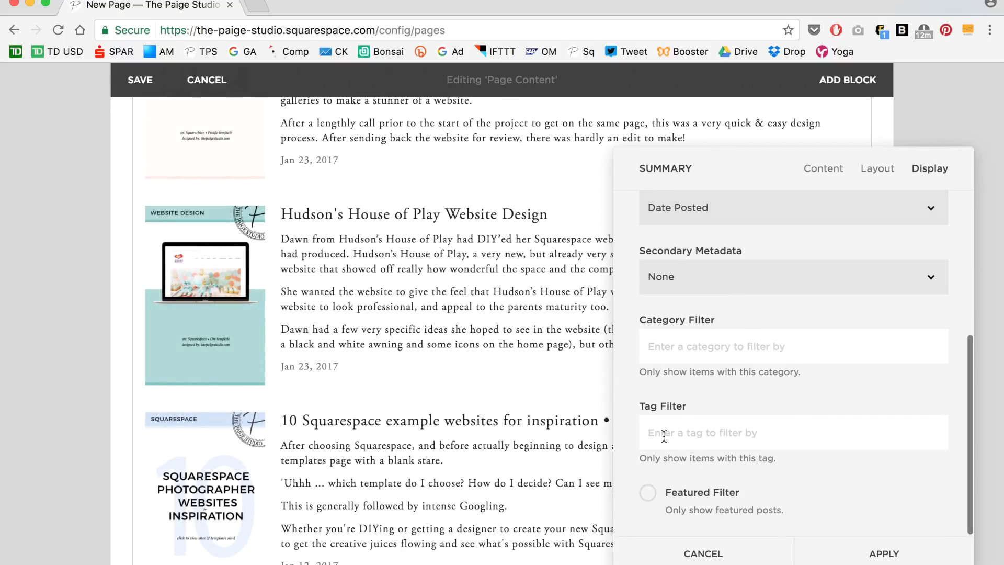
left_click(664, 429)
type("second")
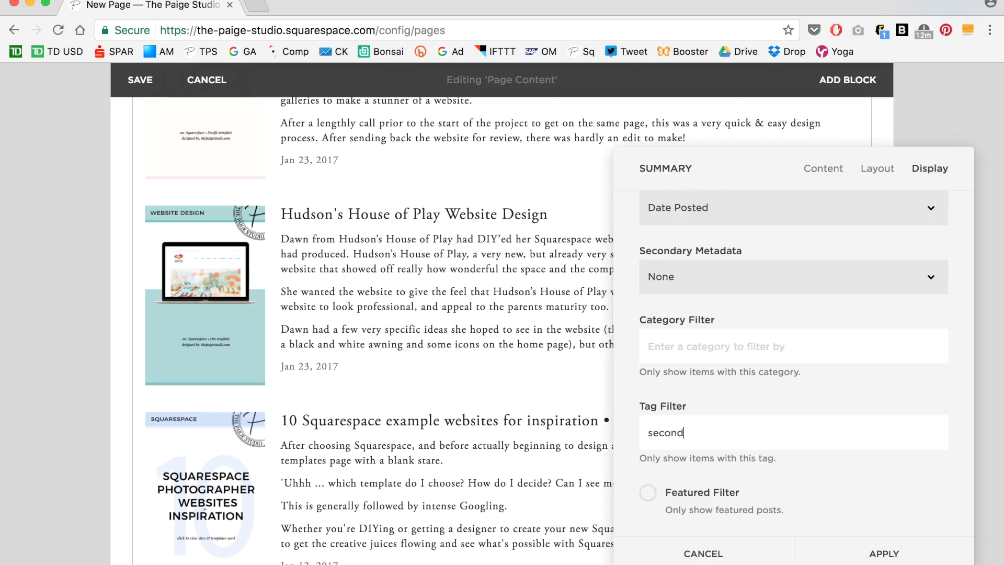
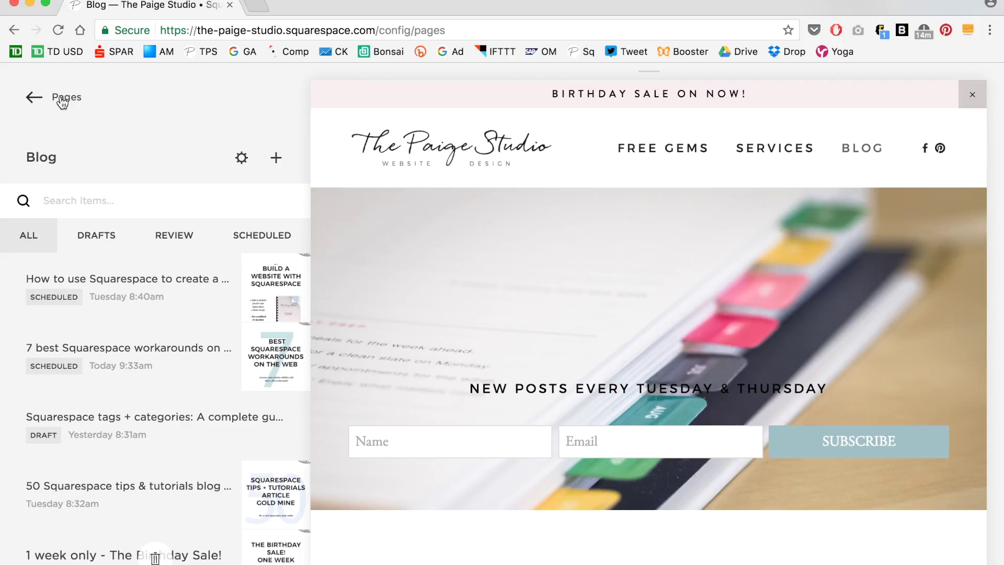
Move the original blog collection from the main navigation to the Not Linked section, above the new Blog page
left_click(62, 100)
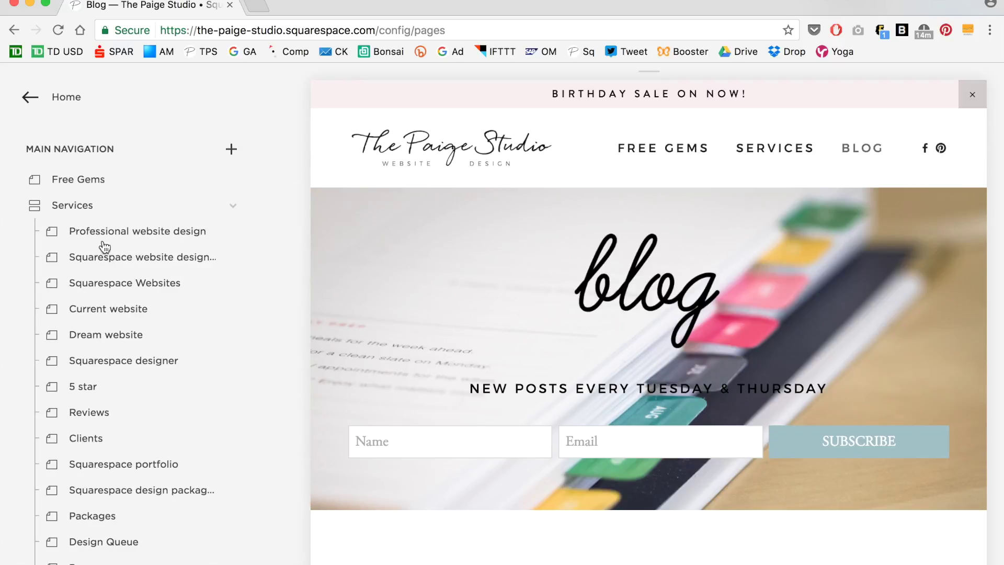
scroll(107, 253, "down", 10)
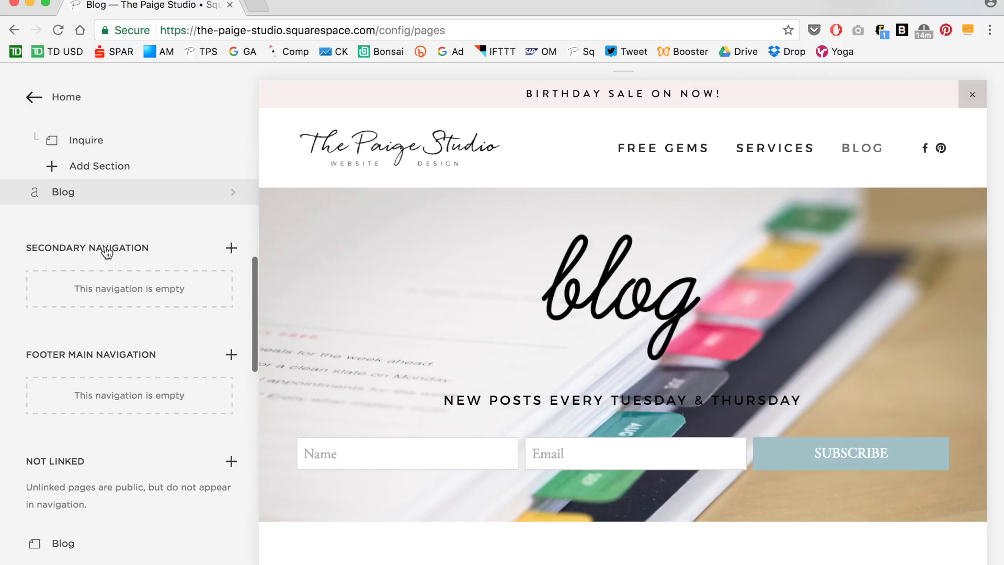
left_click_drag(110, 188, 112, 484)
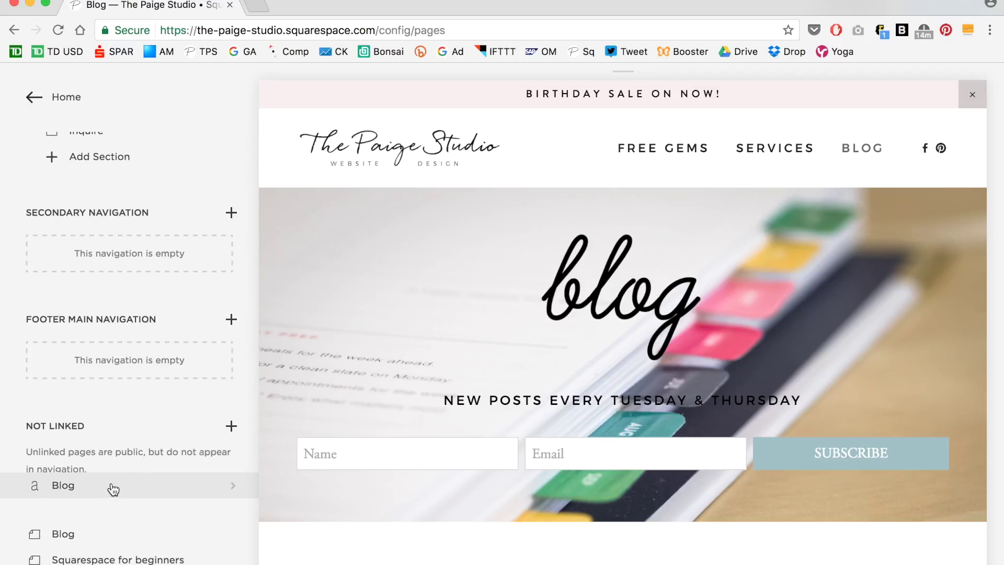
scroll(106, 463, "down", 1)
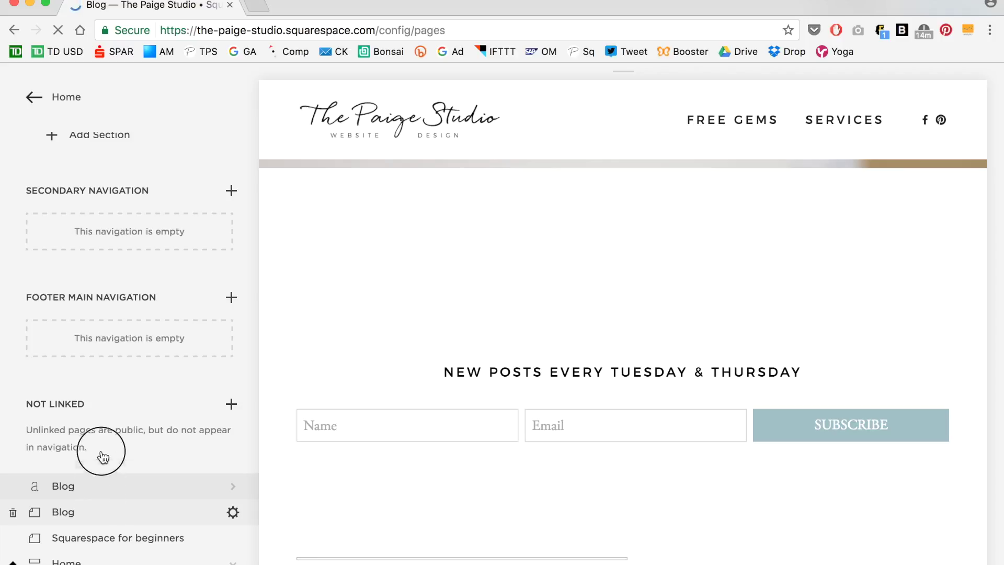
left_click_drag(114, 243, 115, 167)
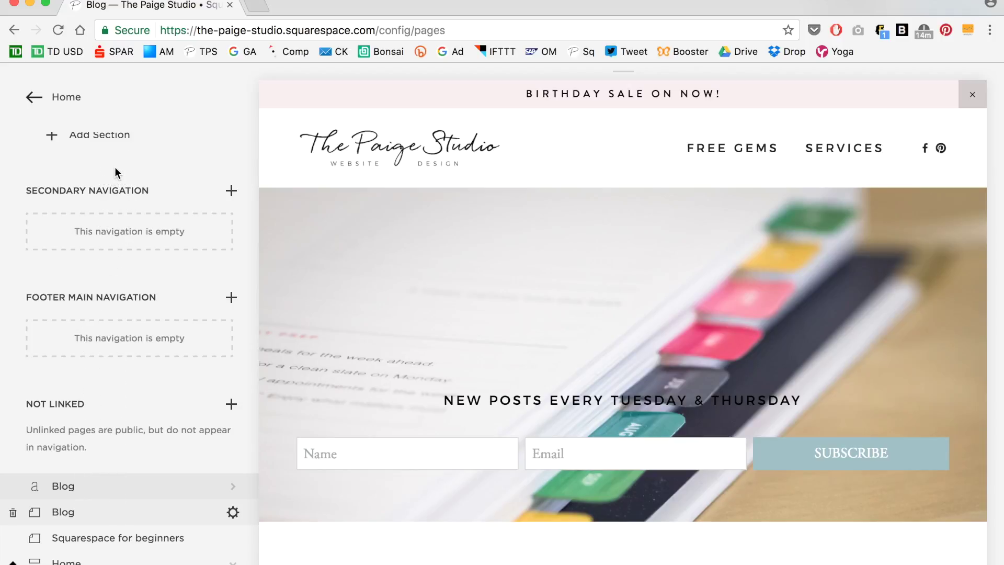
Move the new Blog page from the Not Linked section into the main navigation, below the services sections
left_click_drag(90, 510, 89, 307)
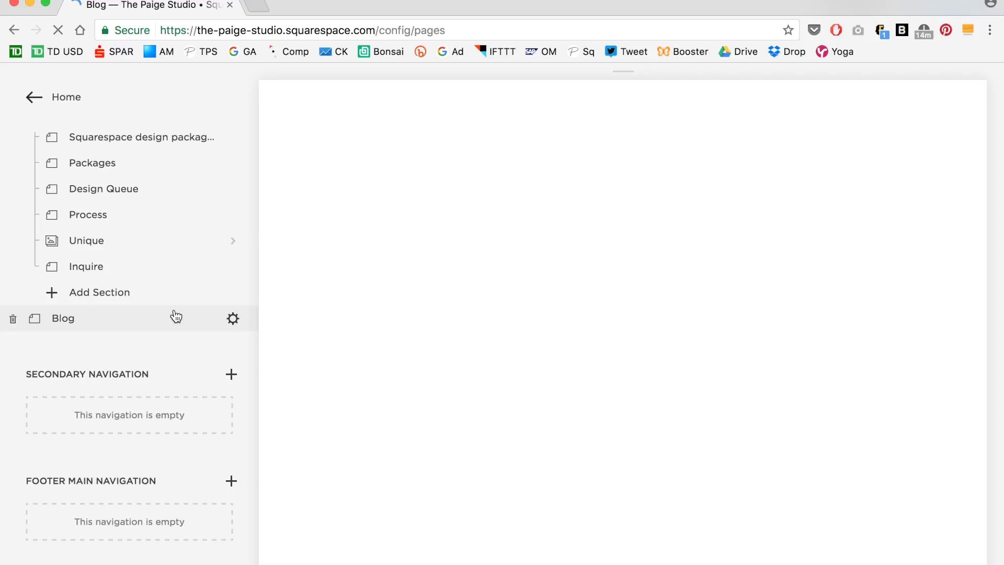
scroll(176, 315, "down", 5)
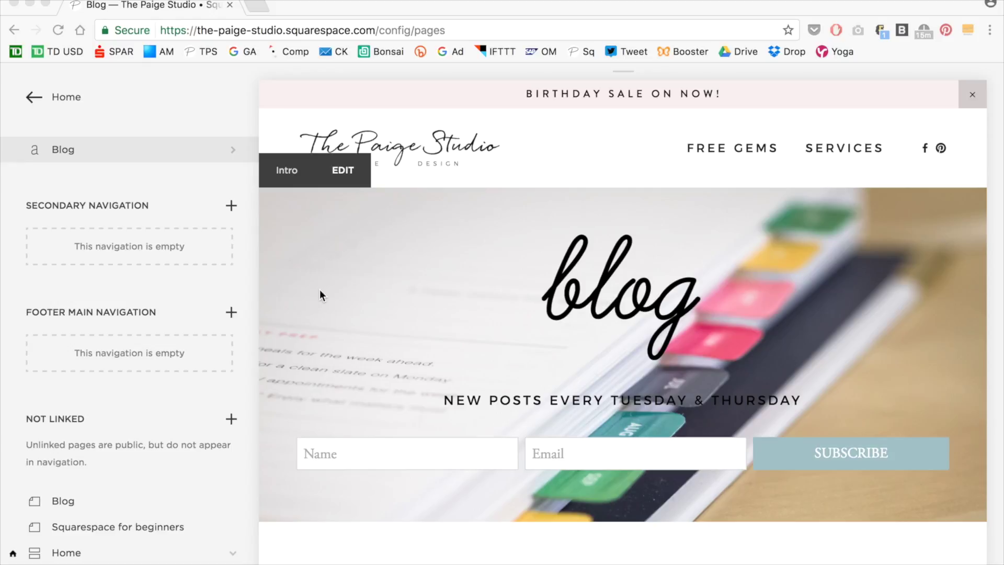
Create a new page titled "Archive" in the Not Linked section and open its content for editing
scroll(76, 311, "down", 5)
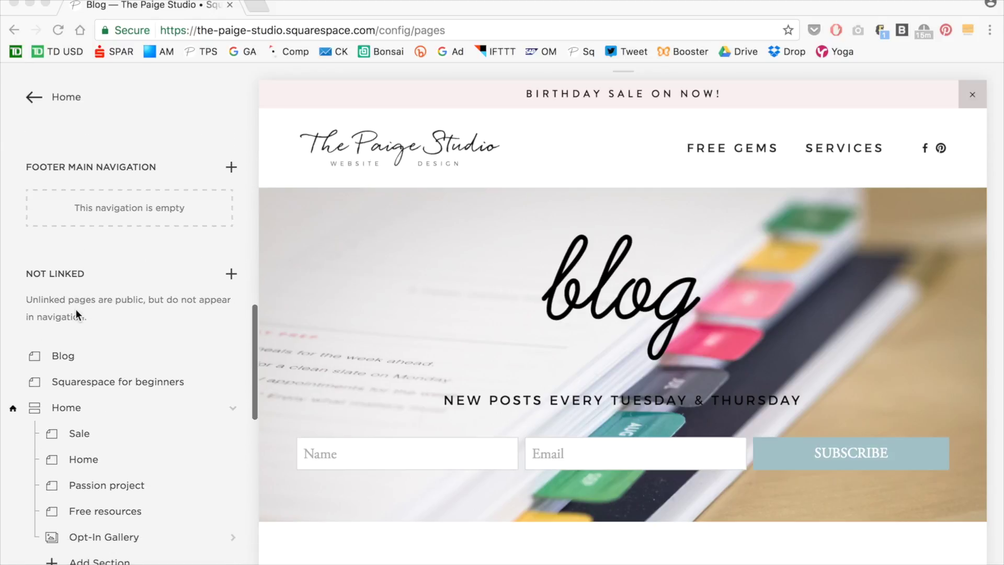
left_click(232, 273)
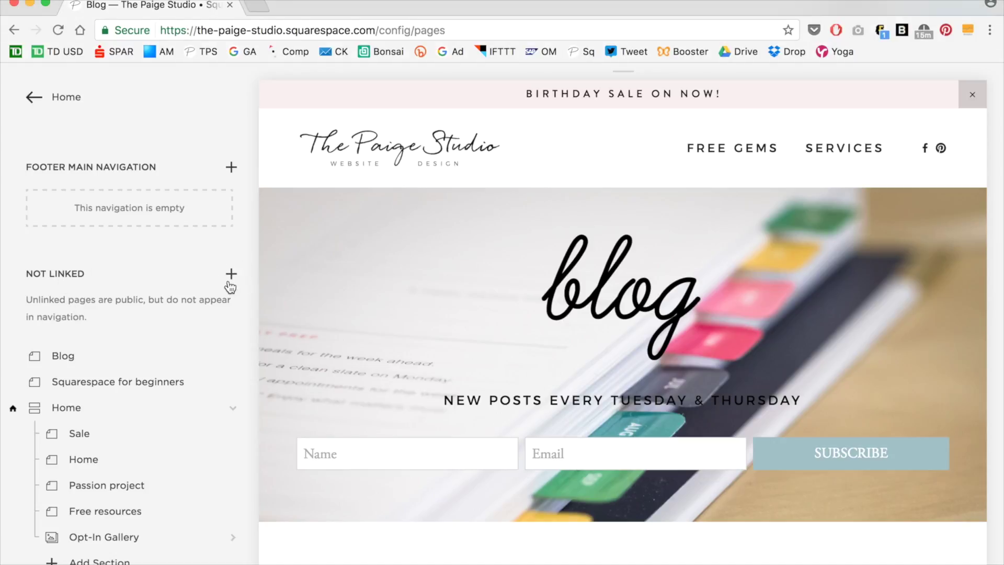
left_click(231, 274)
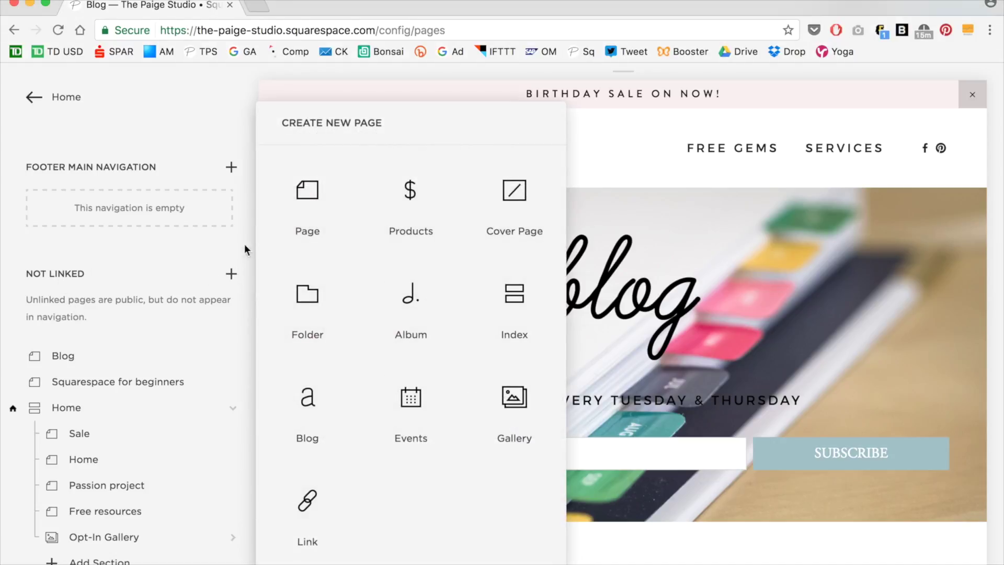
left_click(314, 202)
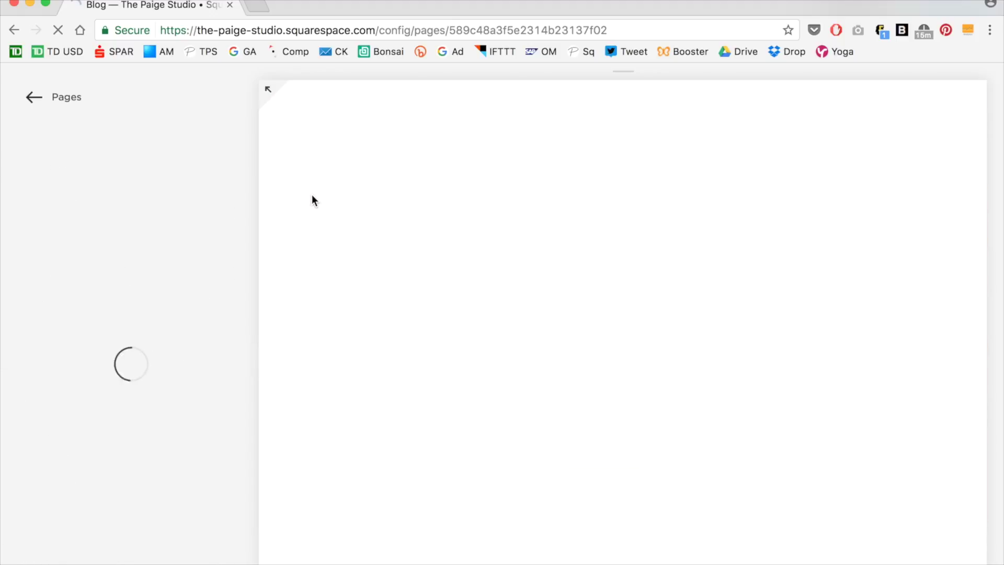
type("Archive")
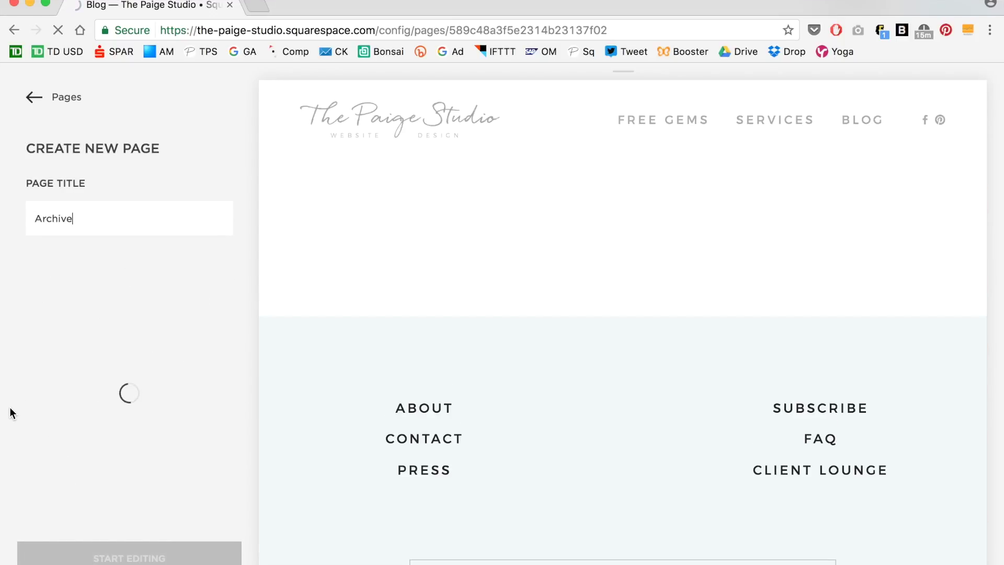
left_click(71, 558)
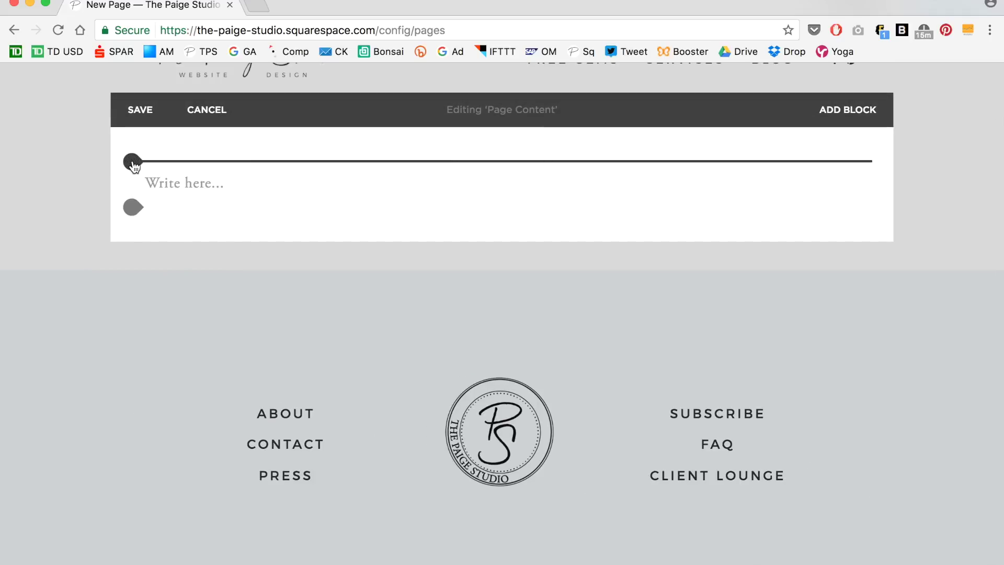
Enter "February 2017" in the page's text block and format it as Heading 3
left_click(157, 183)
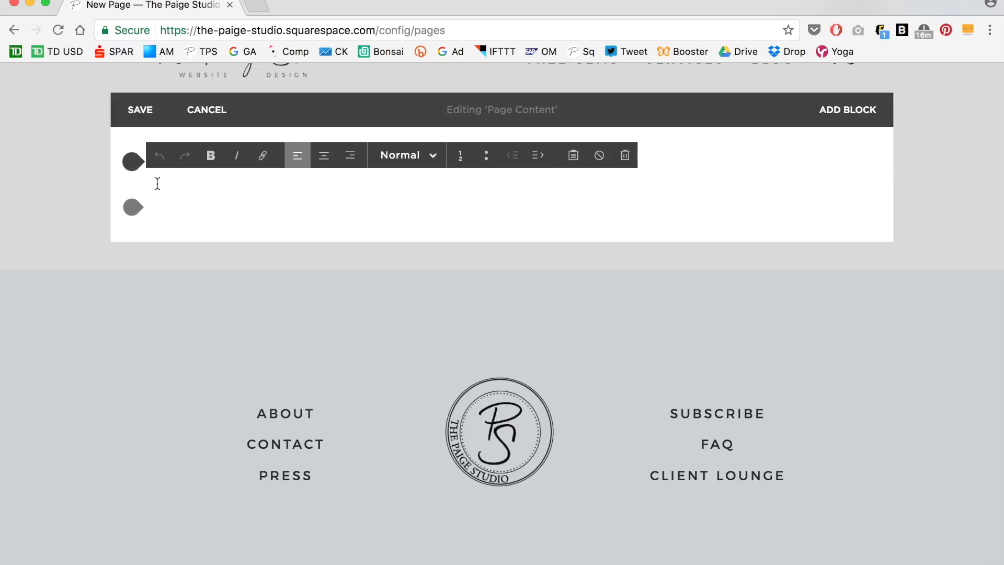
type("Februar")
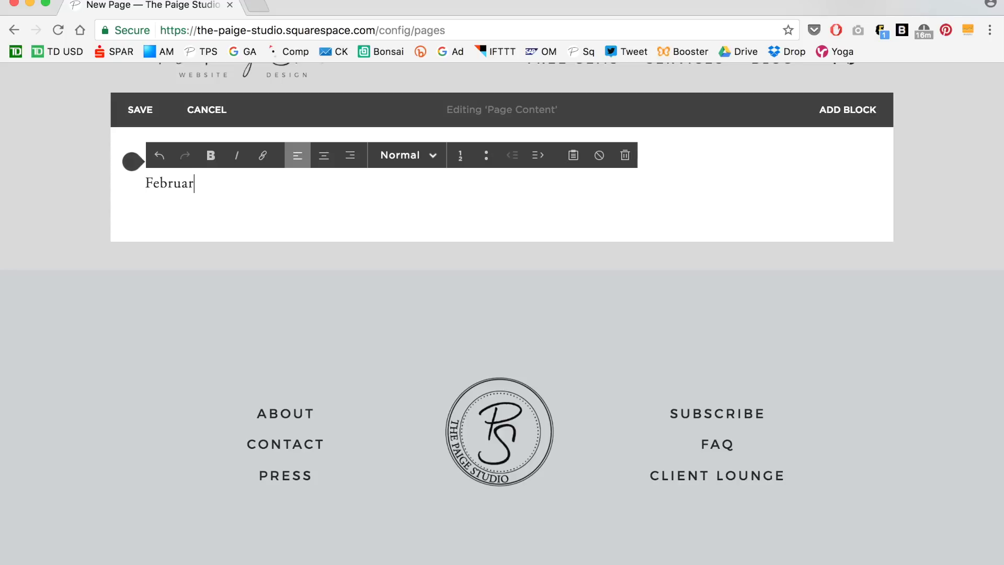
type("y 2017")
left_click(396, 160)
left_click(399, 260)
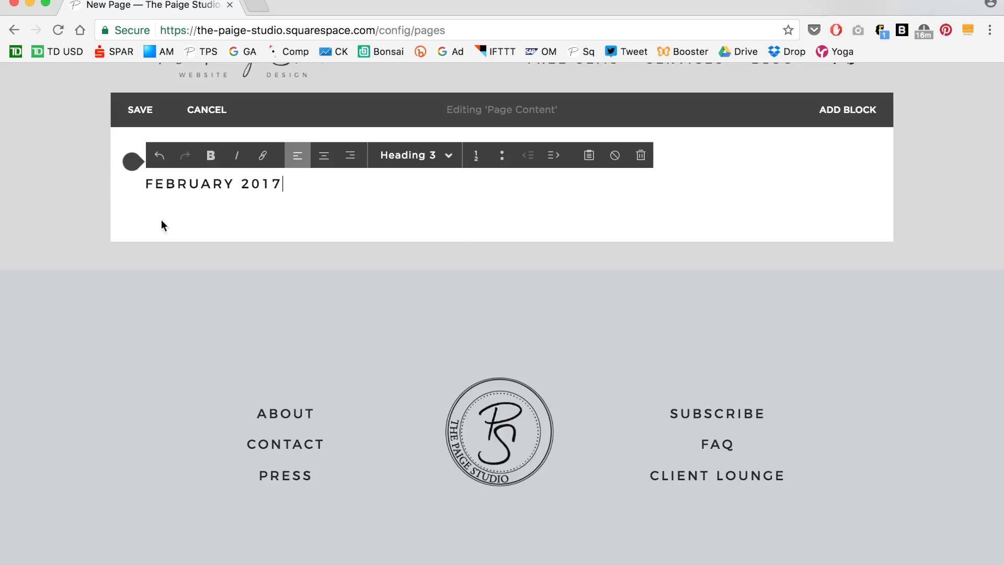
Add a Summary Grid block below the February 2017 heading, with Blog as its content source
left_click(134, 208)
scroll(303, 289, "down", 3)
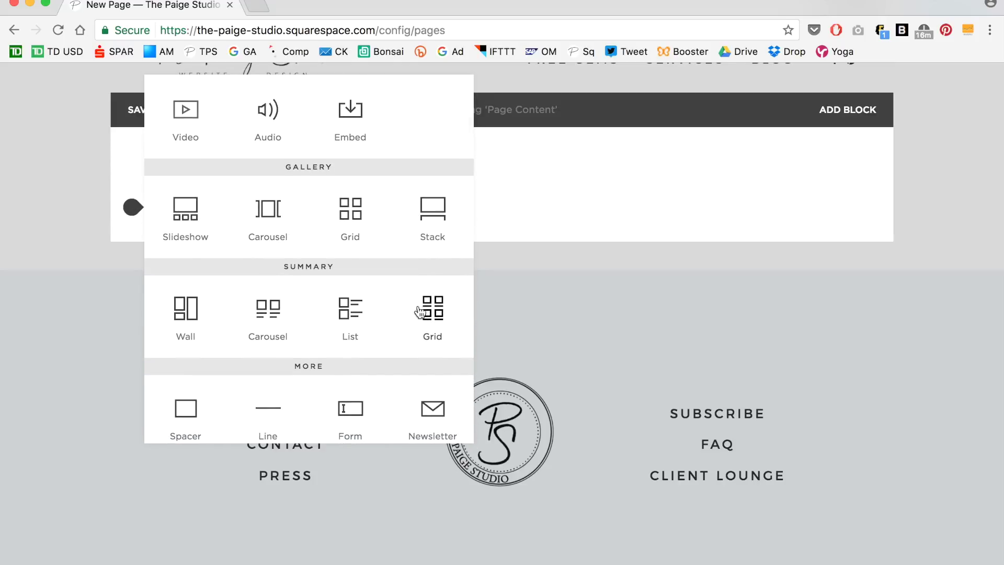
left_click(432, 310)
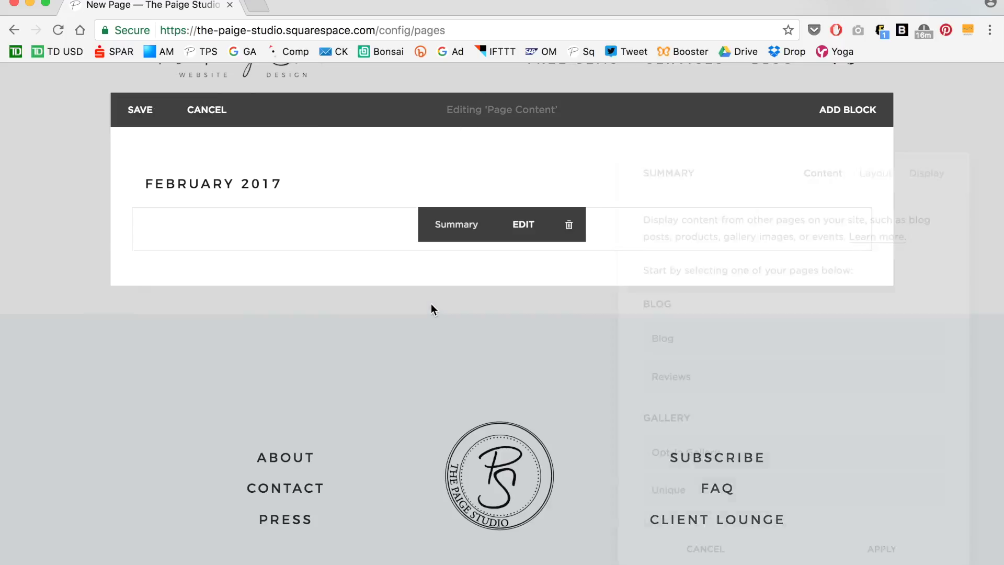
left_click(670, 337)
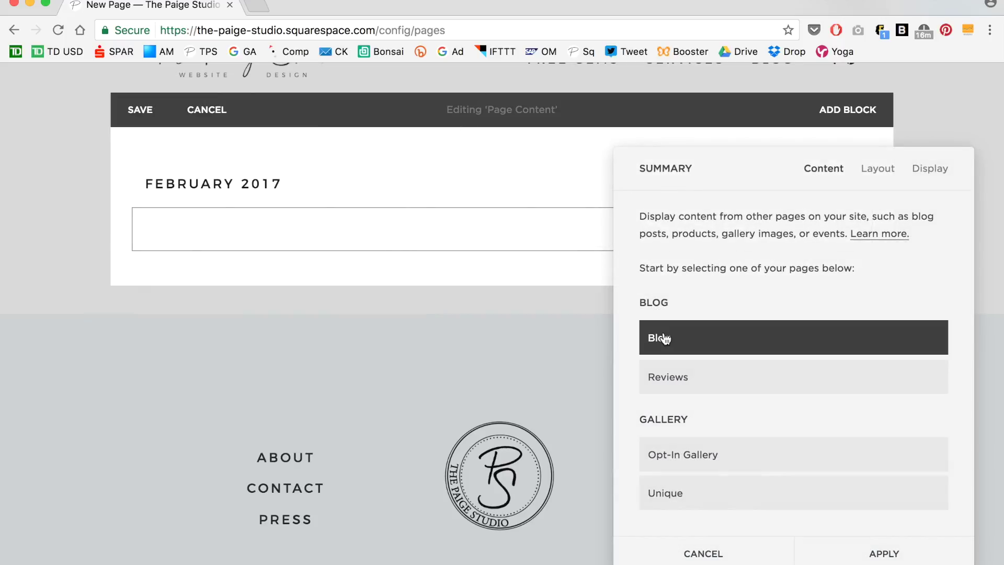
Filter the February summary block's posts by the tag "February 2017"
left_click(928, 173)
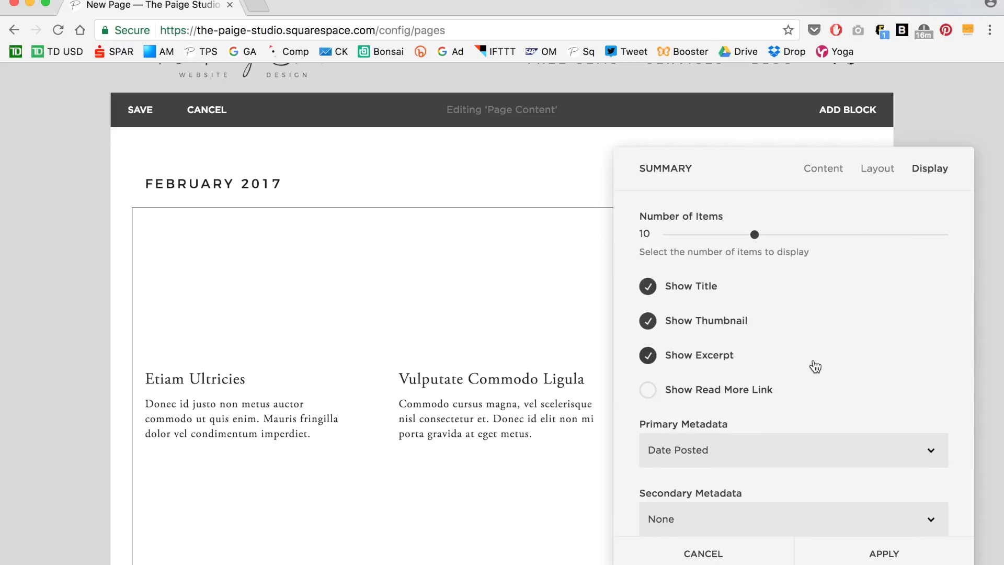
scroll(811, 365, "down", 5)
left_click(674, 431)
type("febru")
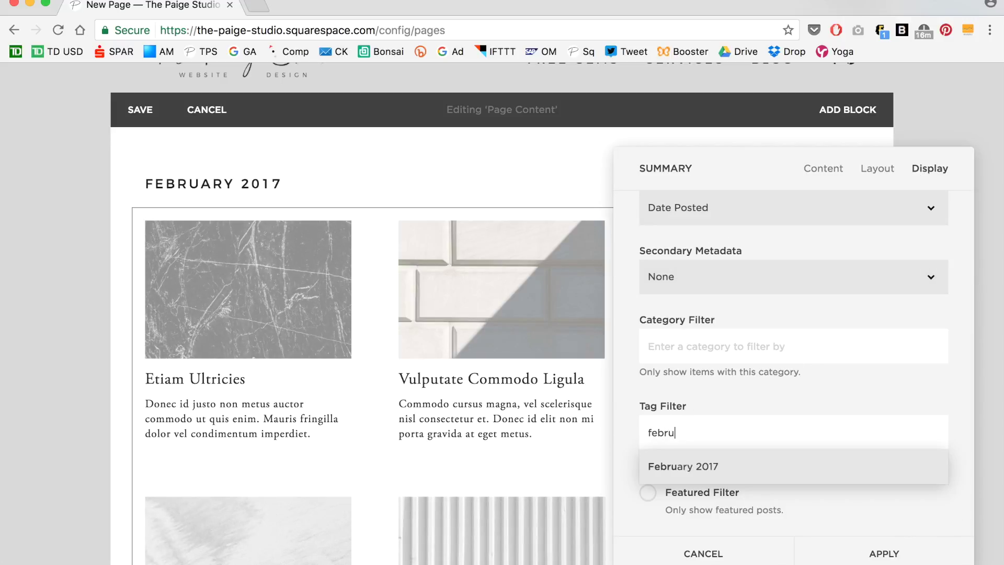
key("Return")
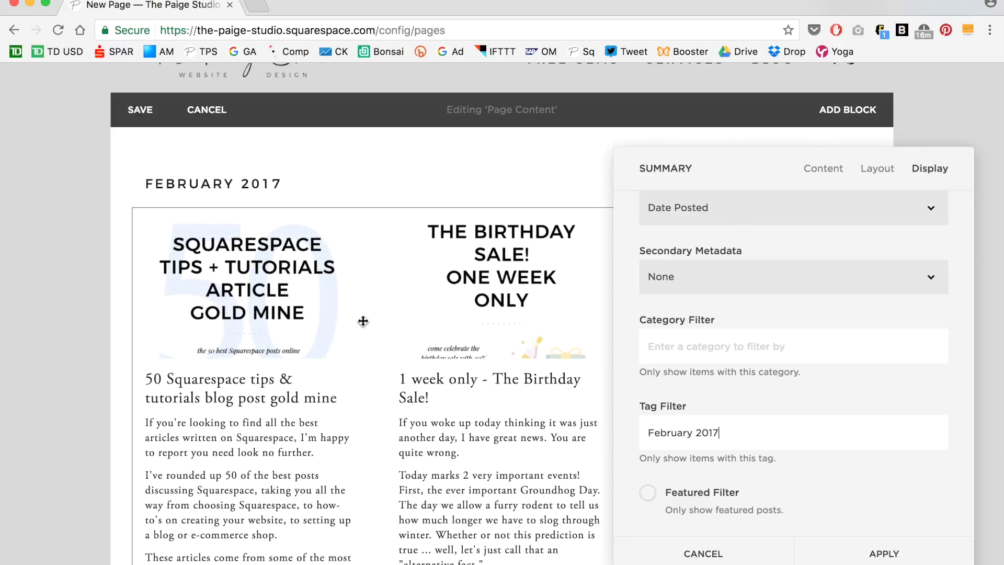
scroll(363, 320, "down", 10)
scroll(363, 321, "up", 7)
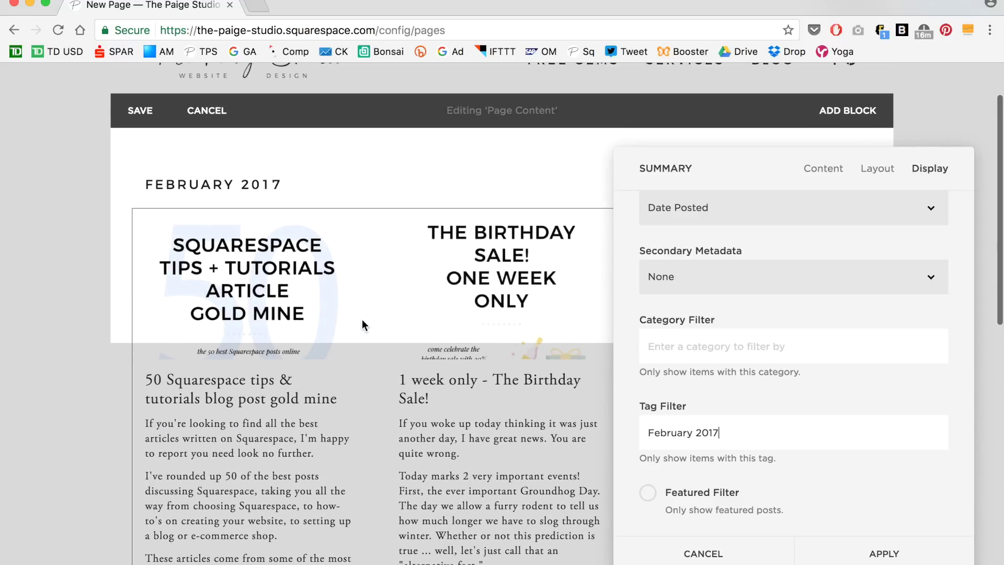
Hide the excerpts in the February summary block and set its number of items to 29
scroll(780, 309, "up", 5)
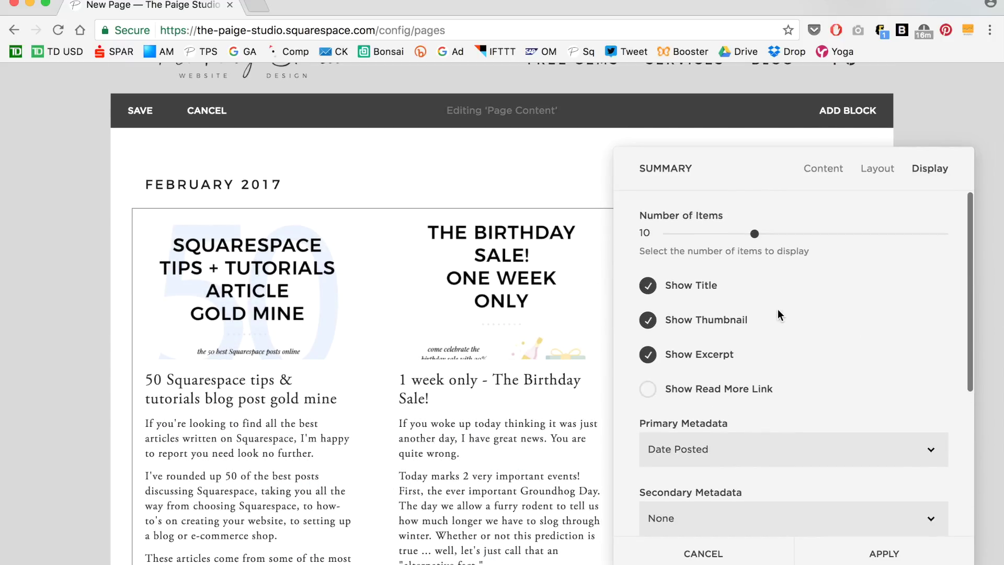
left_click(649, 355)
left_click_drag(750, 230, 928, 233)
Set the February summary block's aspect ratio to 3:4 Three-Four (Vertical) and apply its settings
left_click(822, 176)
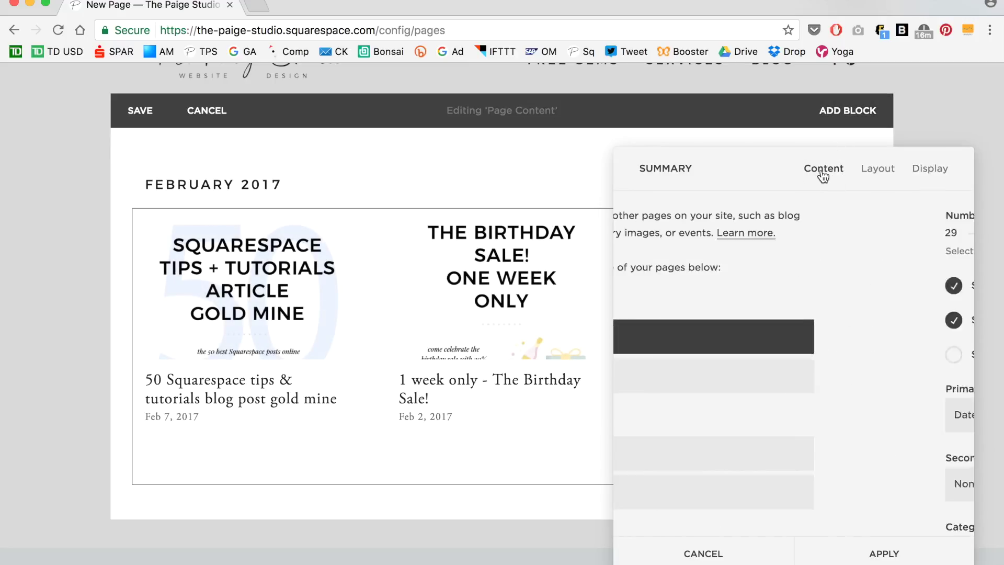
left_click(878, 168)
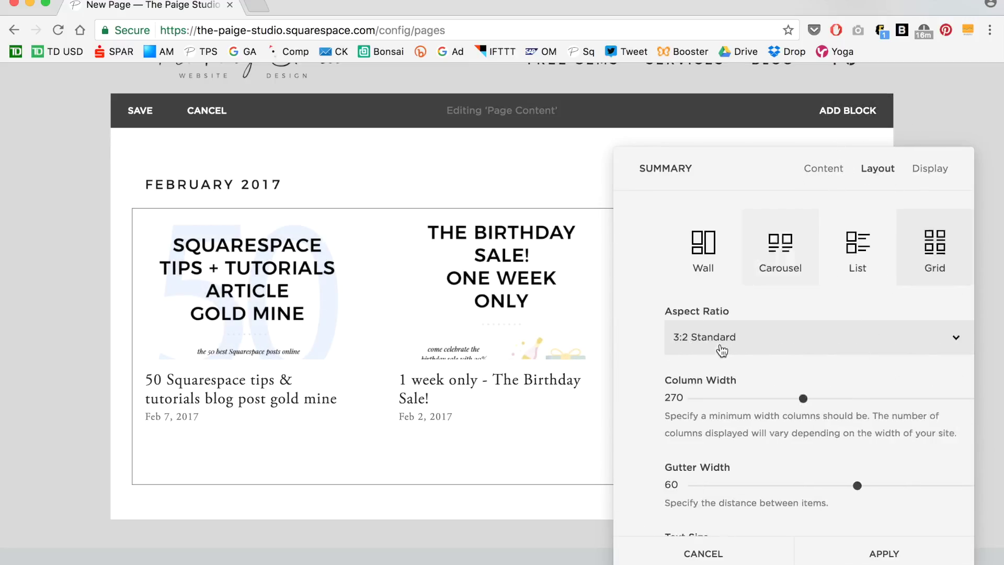
left_click(719, 341)
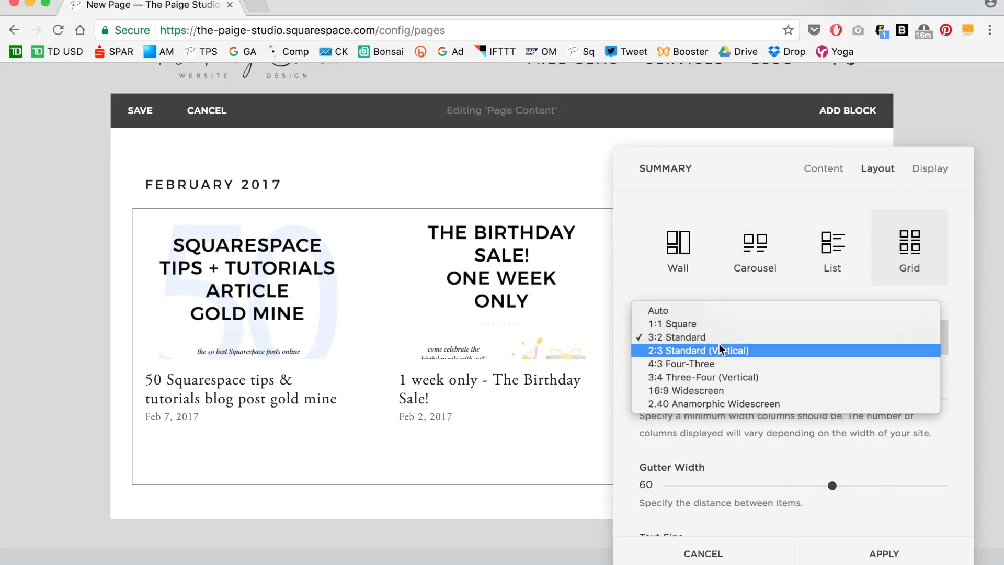
left_click(726, 376)
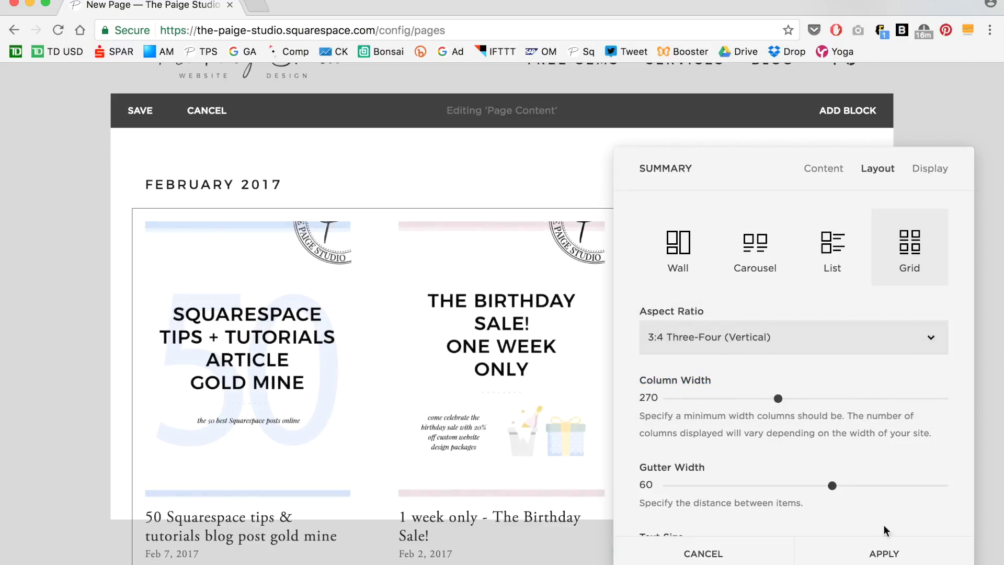
left_click(881, 556)
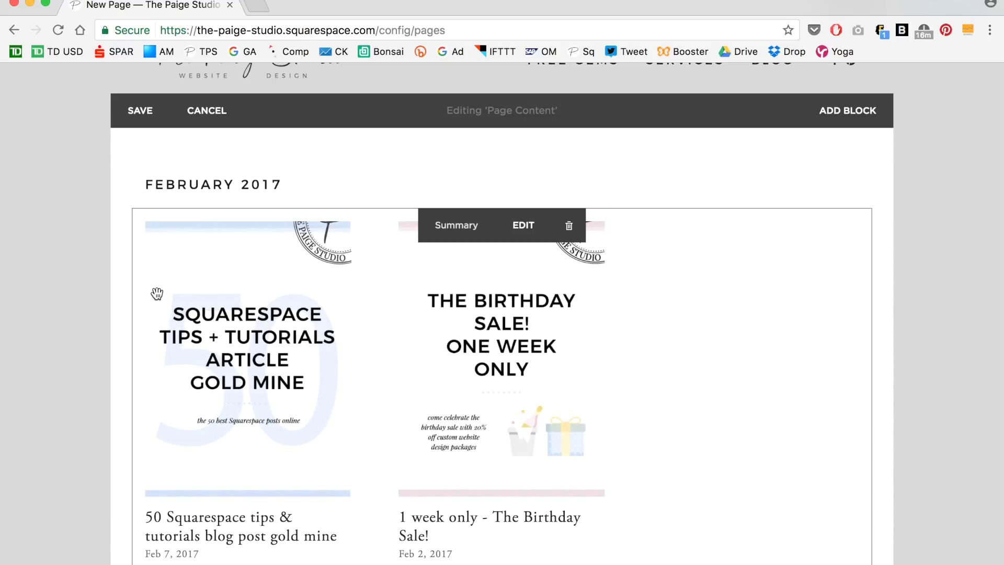
Add a text block below the February summary block and enter "Januaray 2017" in it
scroll(157, 294, "down", 5)
scroll(157, 294, "up", 2)
scroll(157, 294, "up", 2)
scroll(134, 486, "down", 4)
left_click(134, 487)
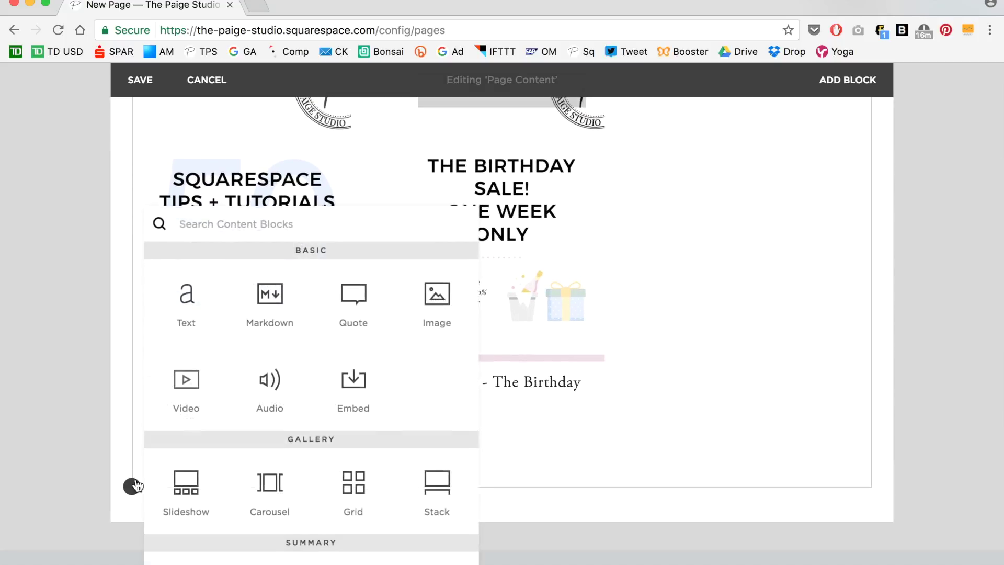
left_click(186, 295)
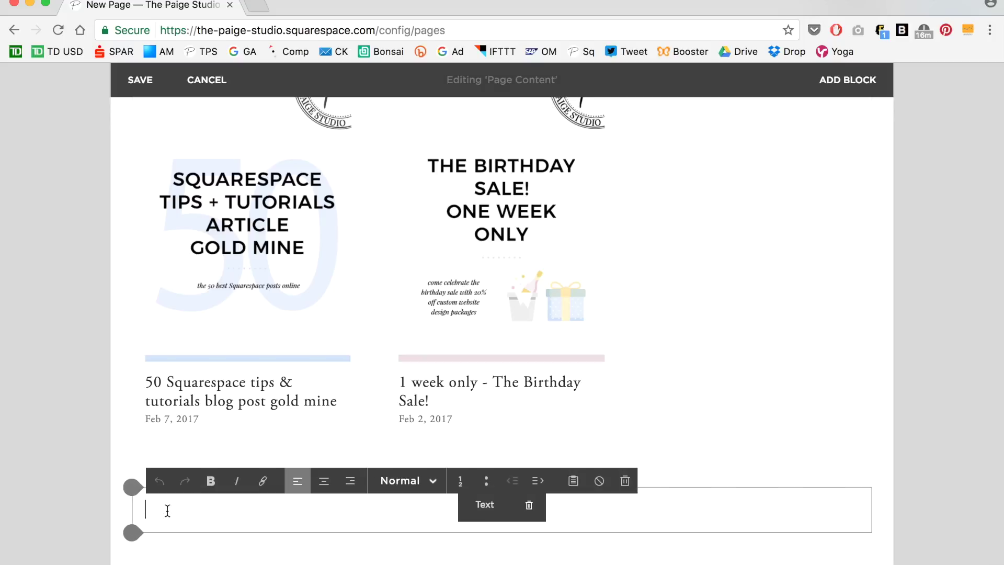
type("Januaray")
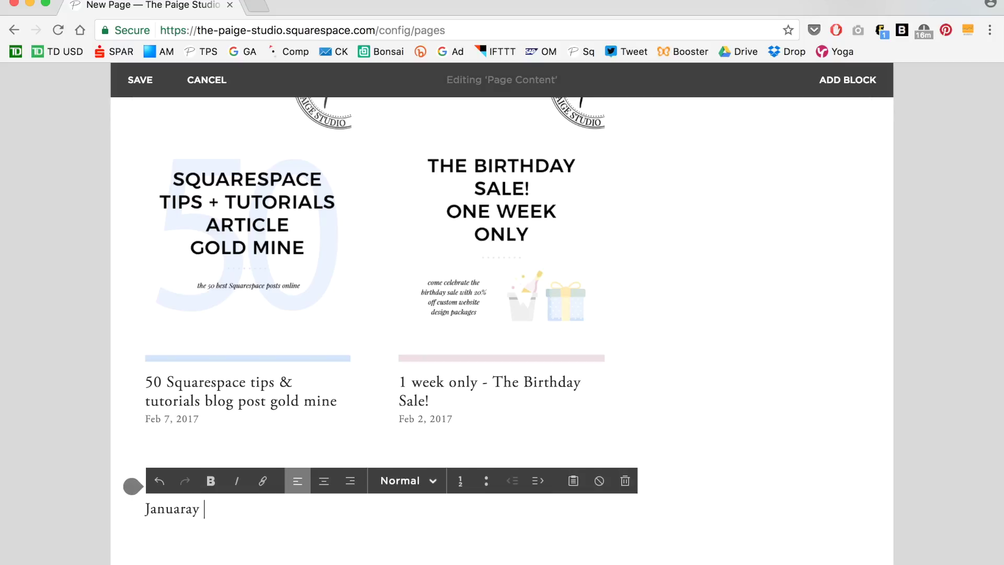
type(" 2017")
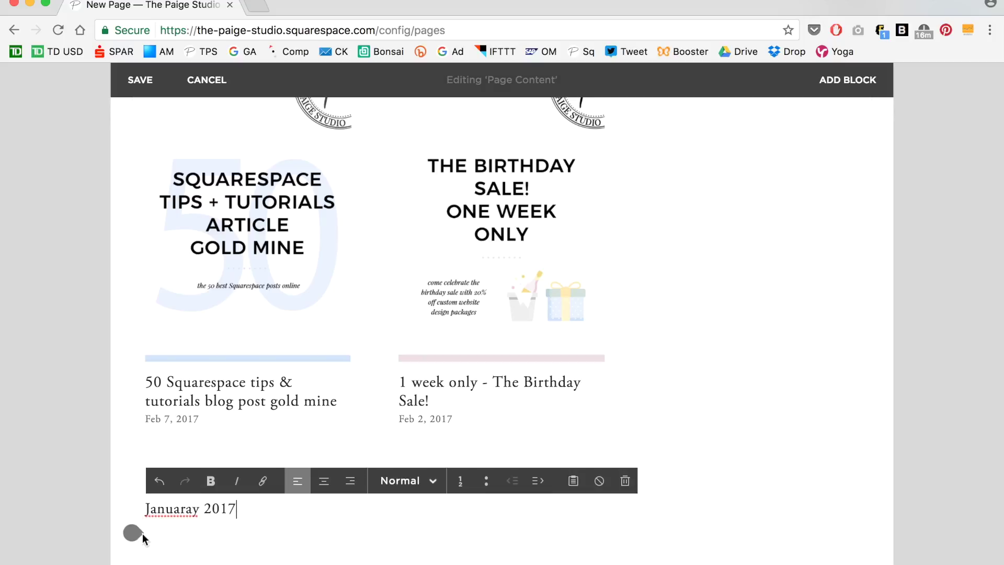
Correct the new text to "January 2017" and give it the same heading style as "February 2017"
left_click(192, 509)
key("BackSpace")
left_click(231, 508)
left_click(400, 481)
left_click(413, 449)
Add a Summary Grid block below the January 2017 heading, with Blog as its content source
scroll(209, 460, "down", 2)
left_click(133, 458)
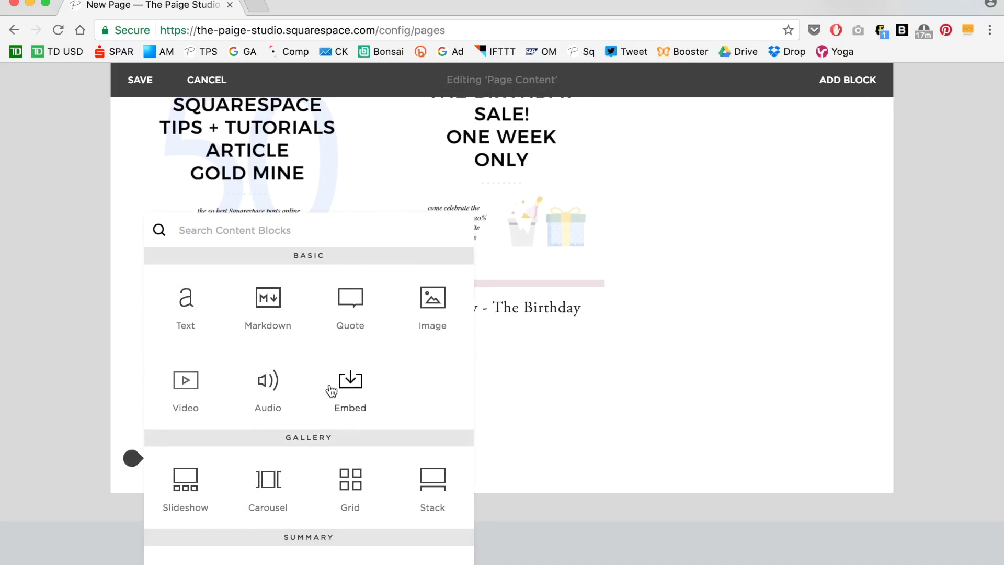
scroll(332, 391, "down", 5)
left_click(431, 348)
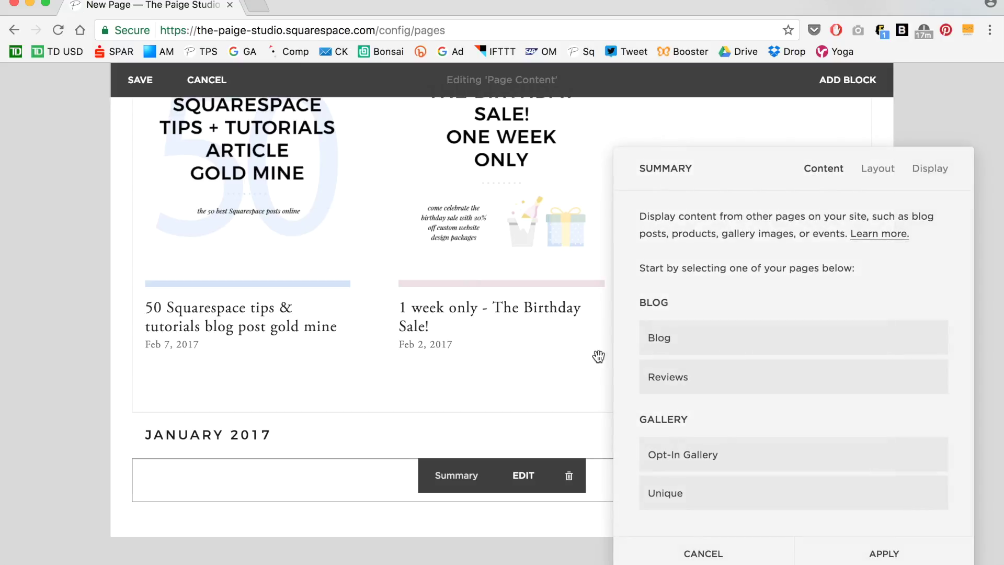
left_click(675, 337)
Set the January summary block's aspect ratio to 3:4 Three-Four (Vertical) and hide its excerpts
left_click(877, 168)
left_click(744, 340)
left_click(732, 366)
left_click(930, 168)
left_click(649, 355)
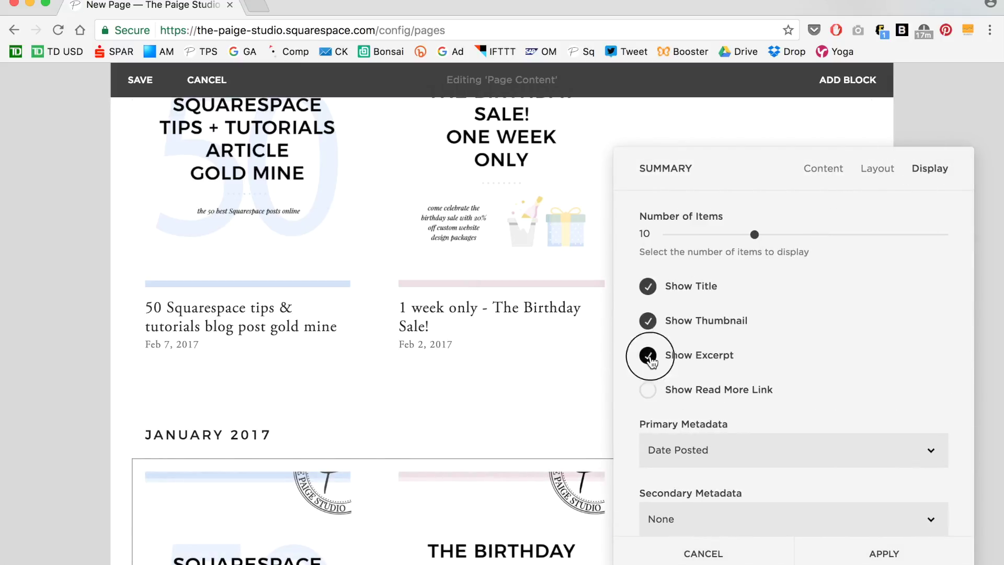
Filter the January summary block's posts by the tag "January 2017" and apply its settings
scroll(359, 354, "down", 4)
scroll(680, 450, "down", 3)
scroll(680, 450, "down", 1)
left_click(667, 507)
type("janu")
left_click(683, 519)
left_click(876, 547)
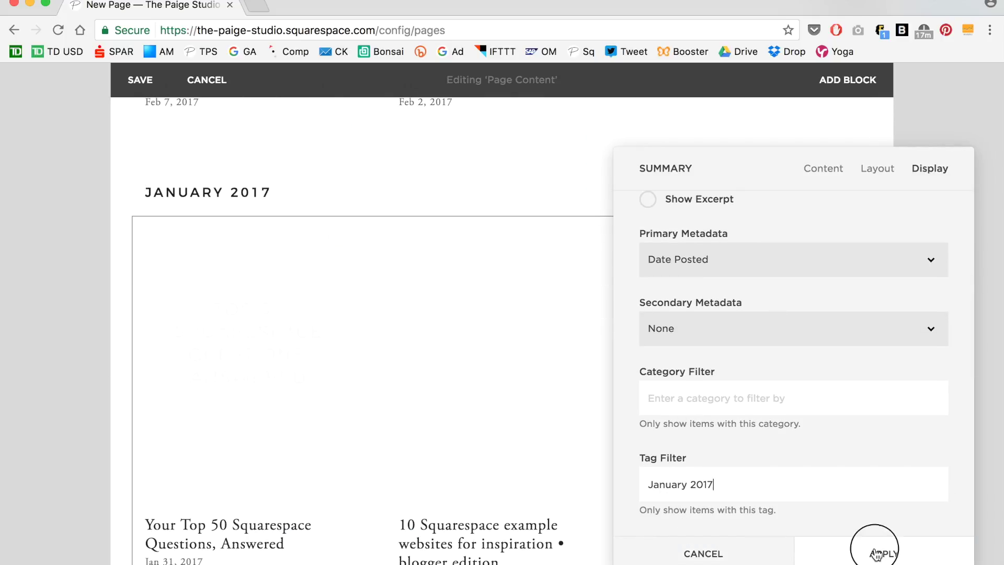
Add a text block reading "Archive" above the February 2017 heading and format it as a centred Heading 1
scroll(79, 297, "up", 4)
scroll(79, 297, "up", 5)
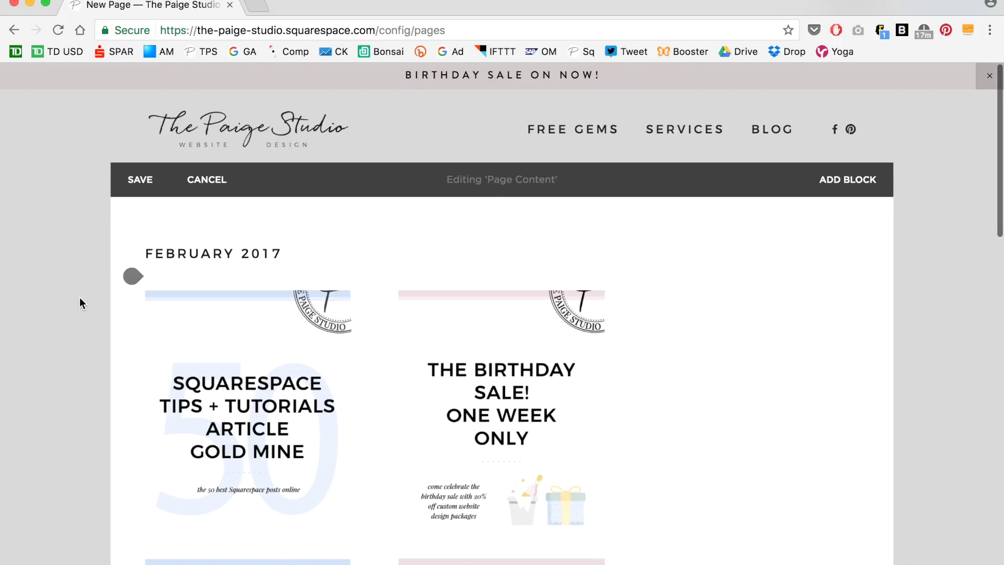
scroll(80, 298, "down", 1)
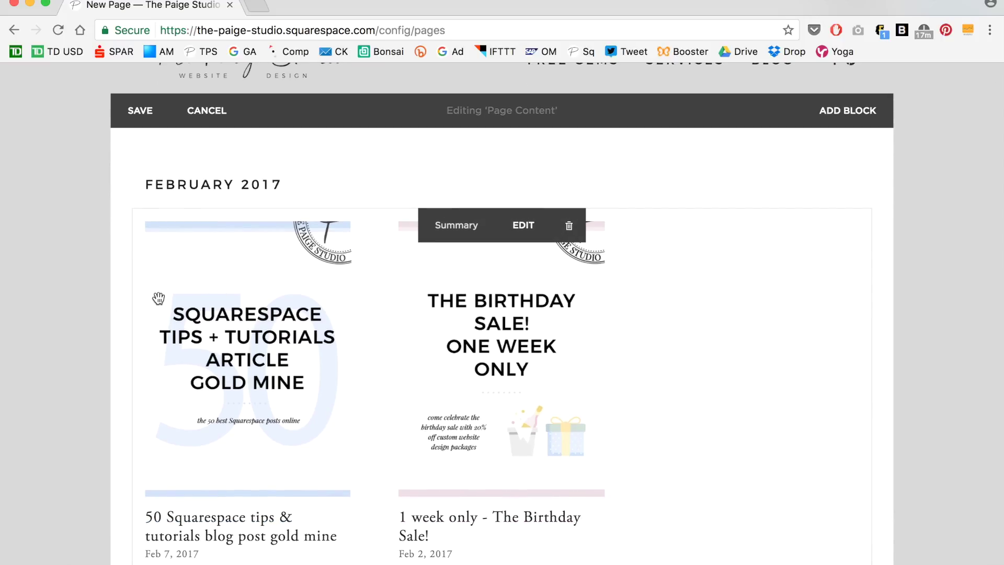
left_click(133, 162)
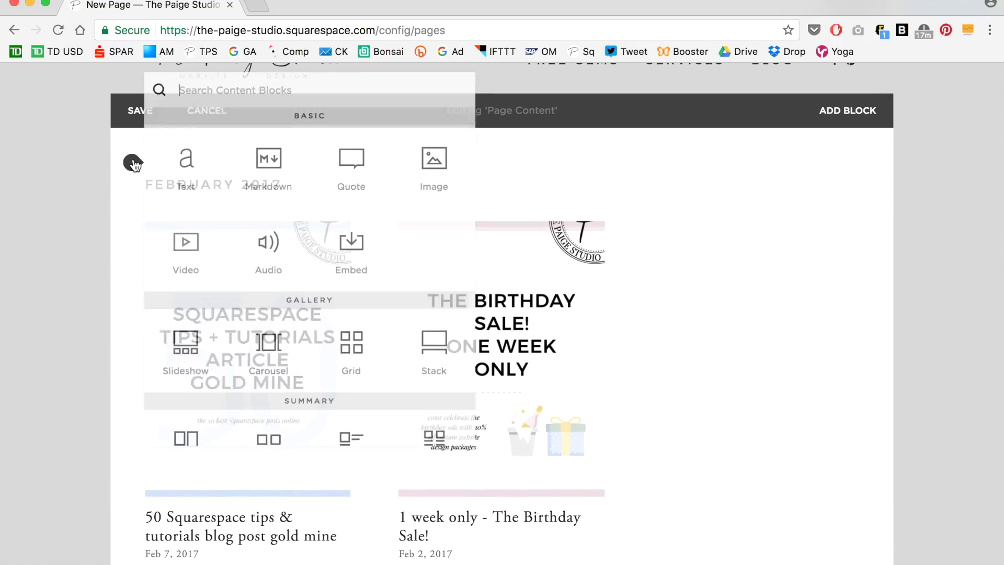
left_click(183, 170)
type("Arch")
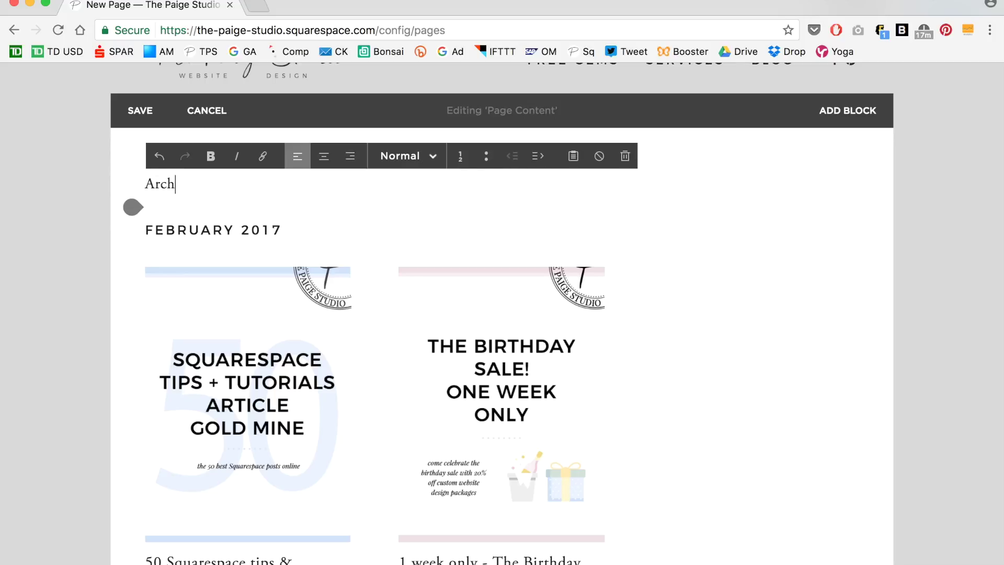
left_click(397, 155)
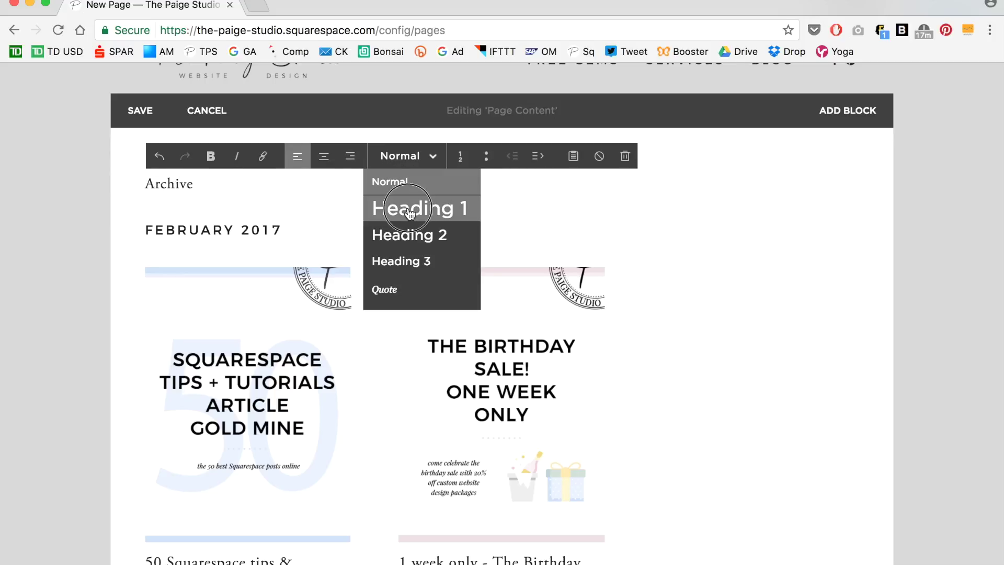
left_click(410, 207)
left_click(324, 157)
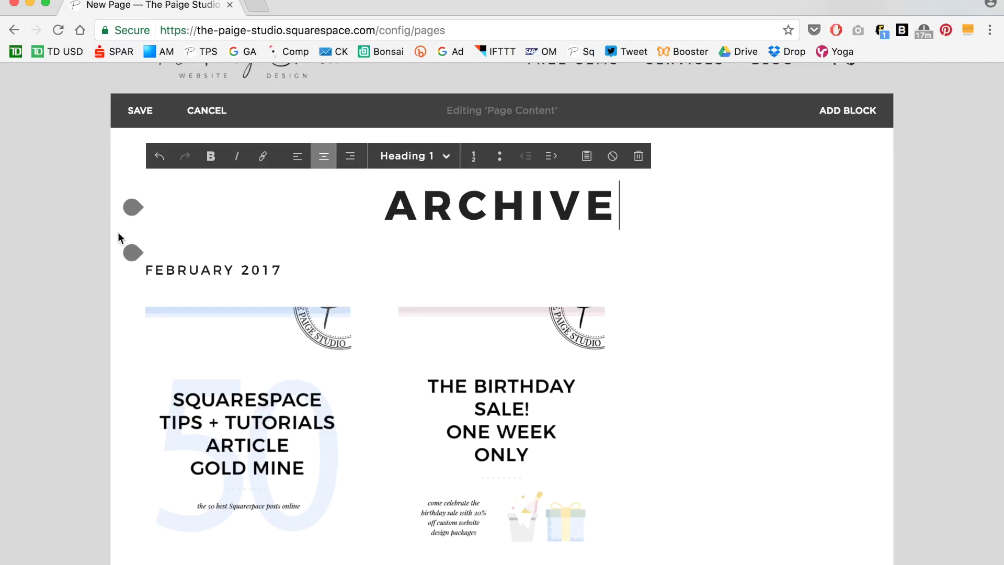
Review the February 2017 and January 2017 sections of the archive page and save the page content
scroll(130, 258, "down", 15)
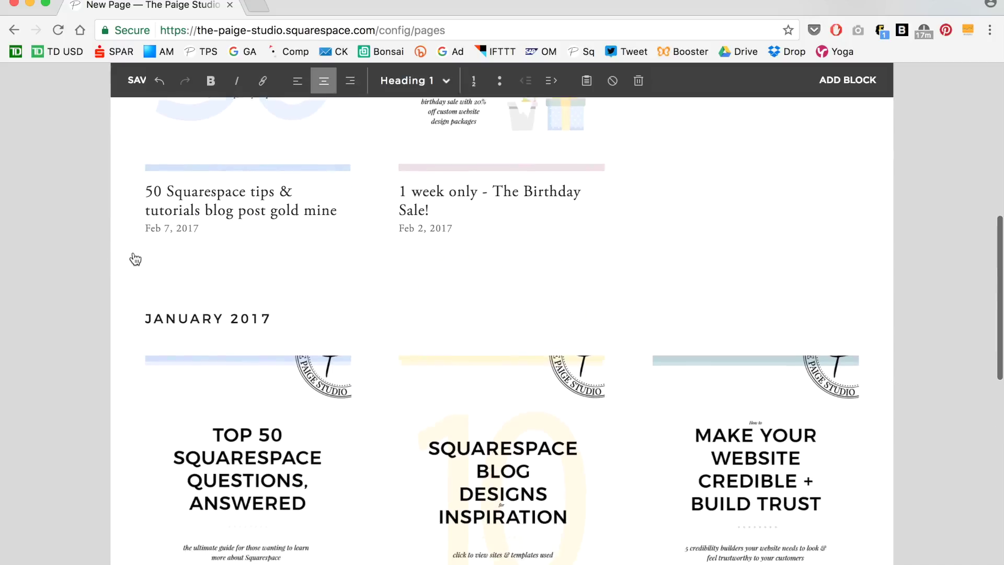
scroll(133, 253, "down", 2)
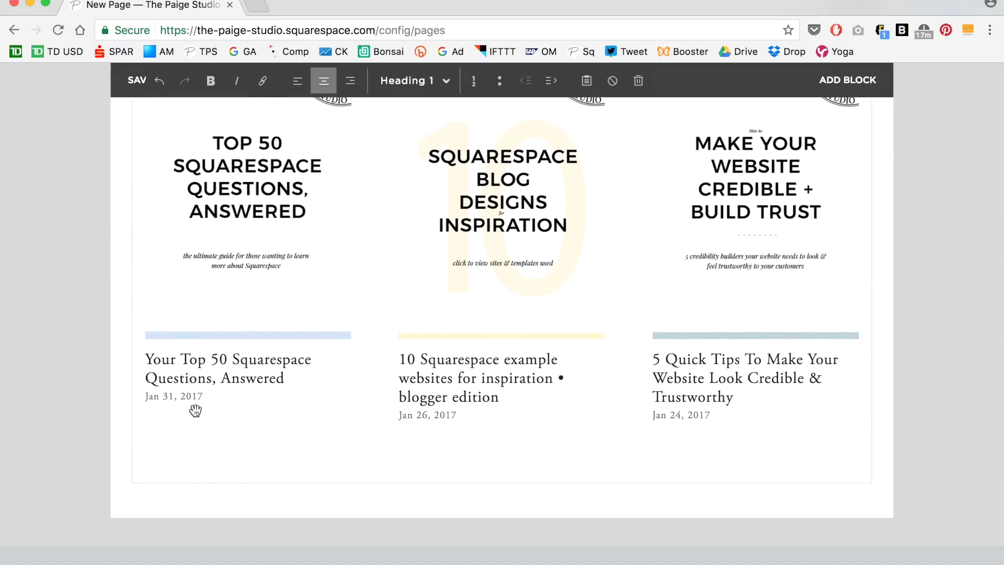
scroll(195, 410, "up", 15)
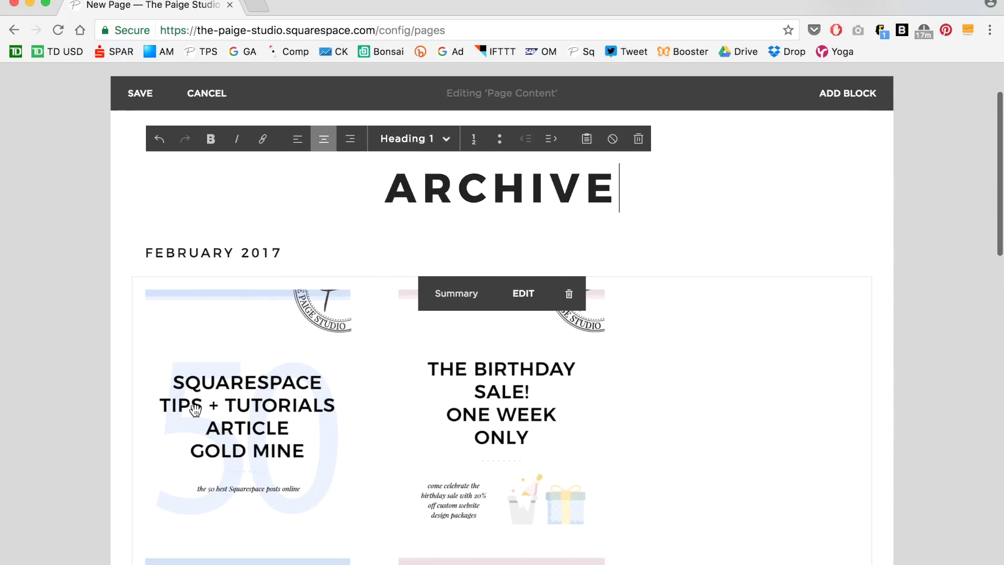
mouse_move(133, 236)
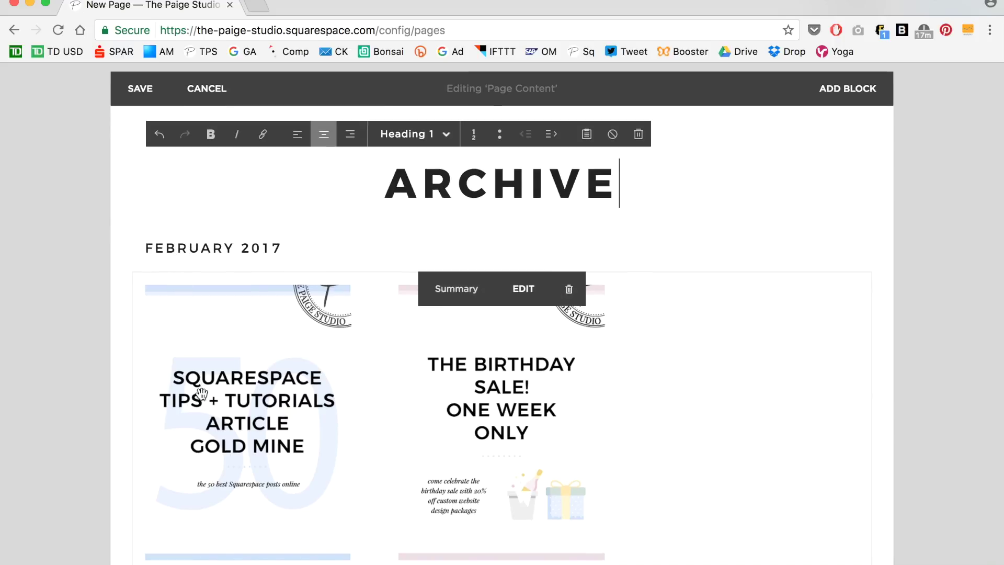
scroll(201, 393, "down", 13)
scroll(202, 393, "up", 12)
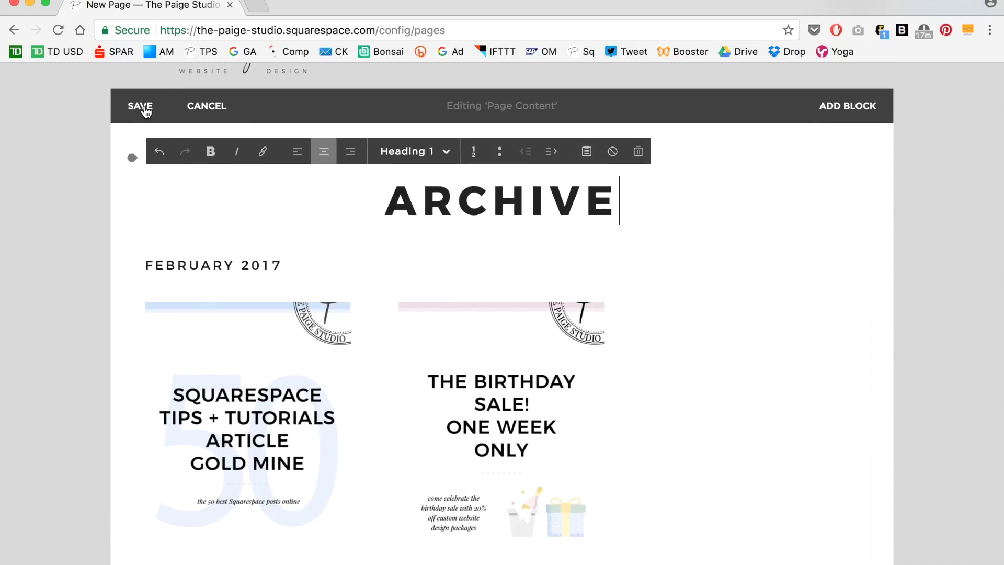
left_click(139, 105)
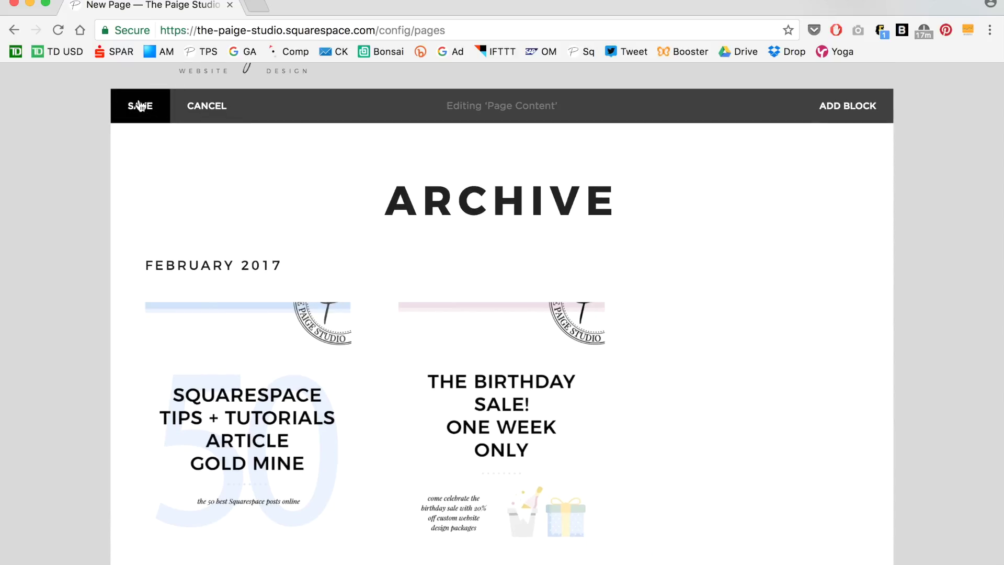